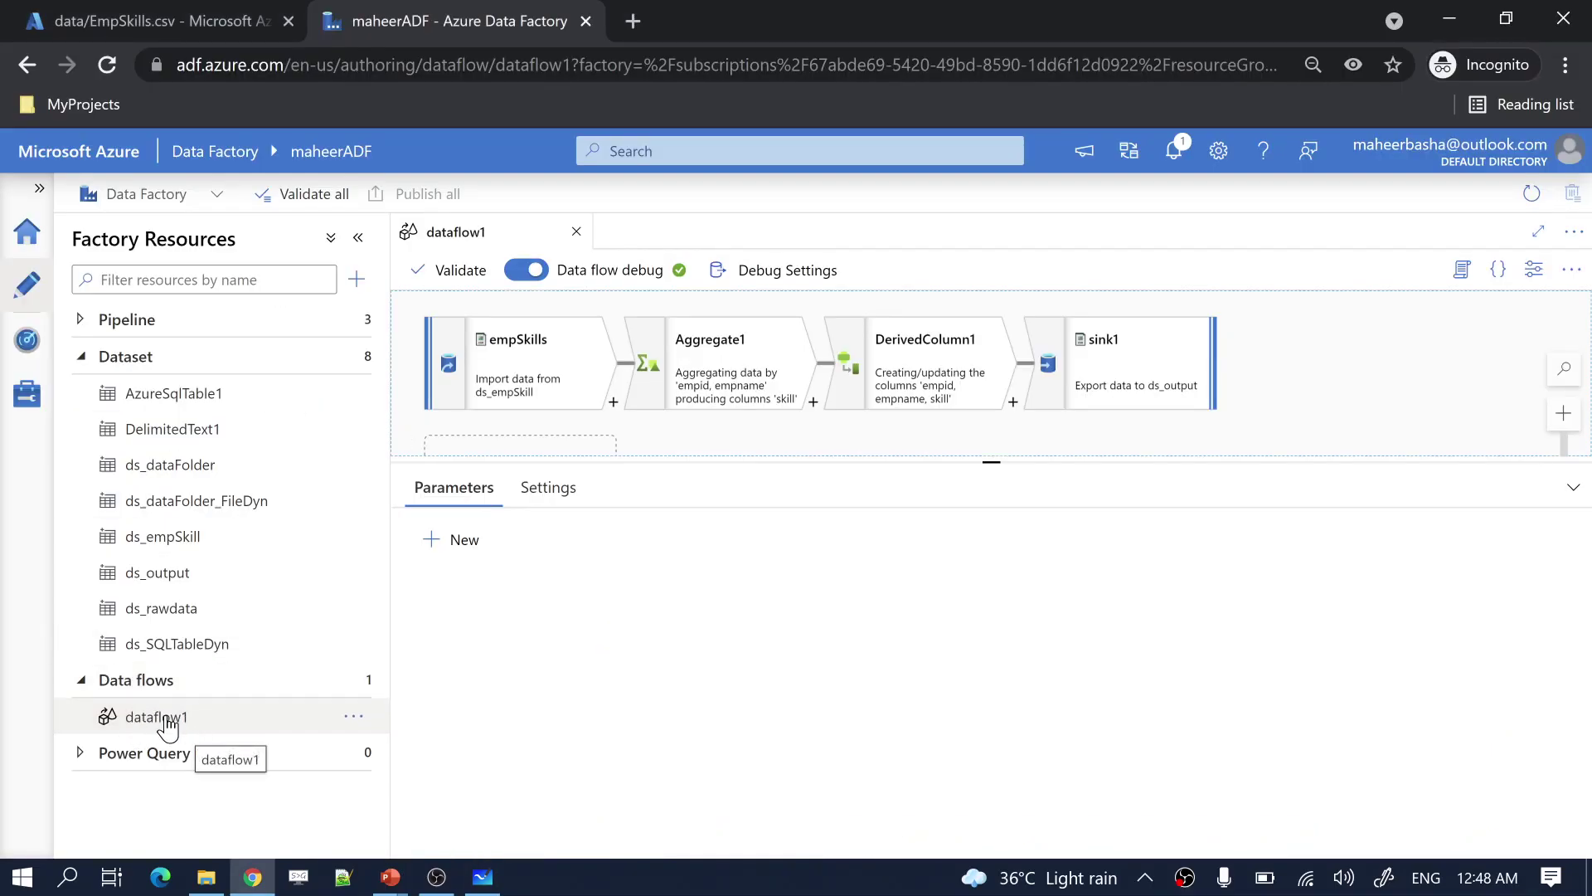
Examine the transformations in dataflow1 and view all rows in the empSkills source's data preview.
mouse_move(506, 386)
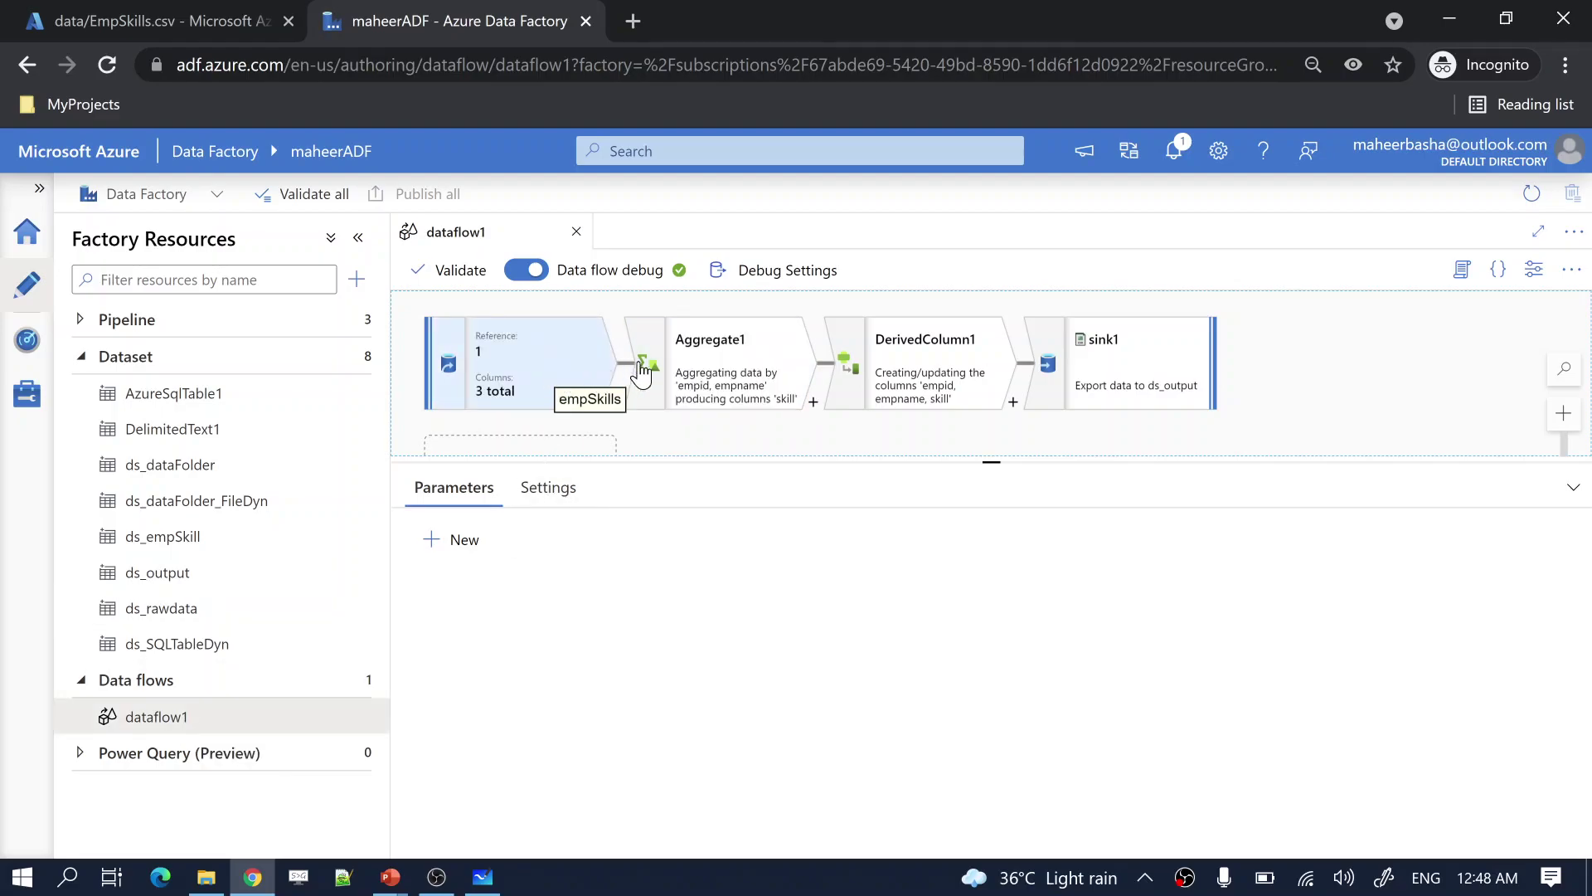
mouse_move(897, 366)
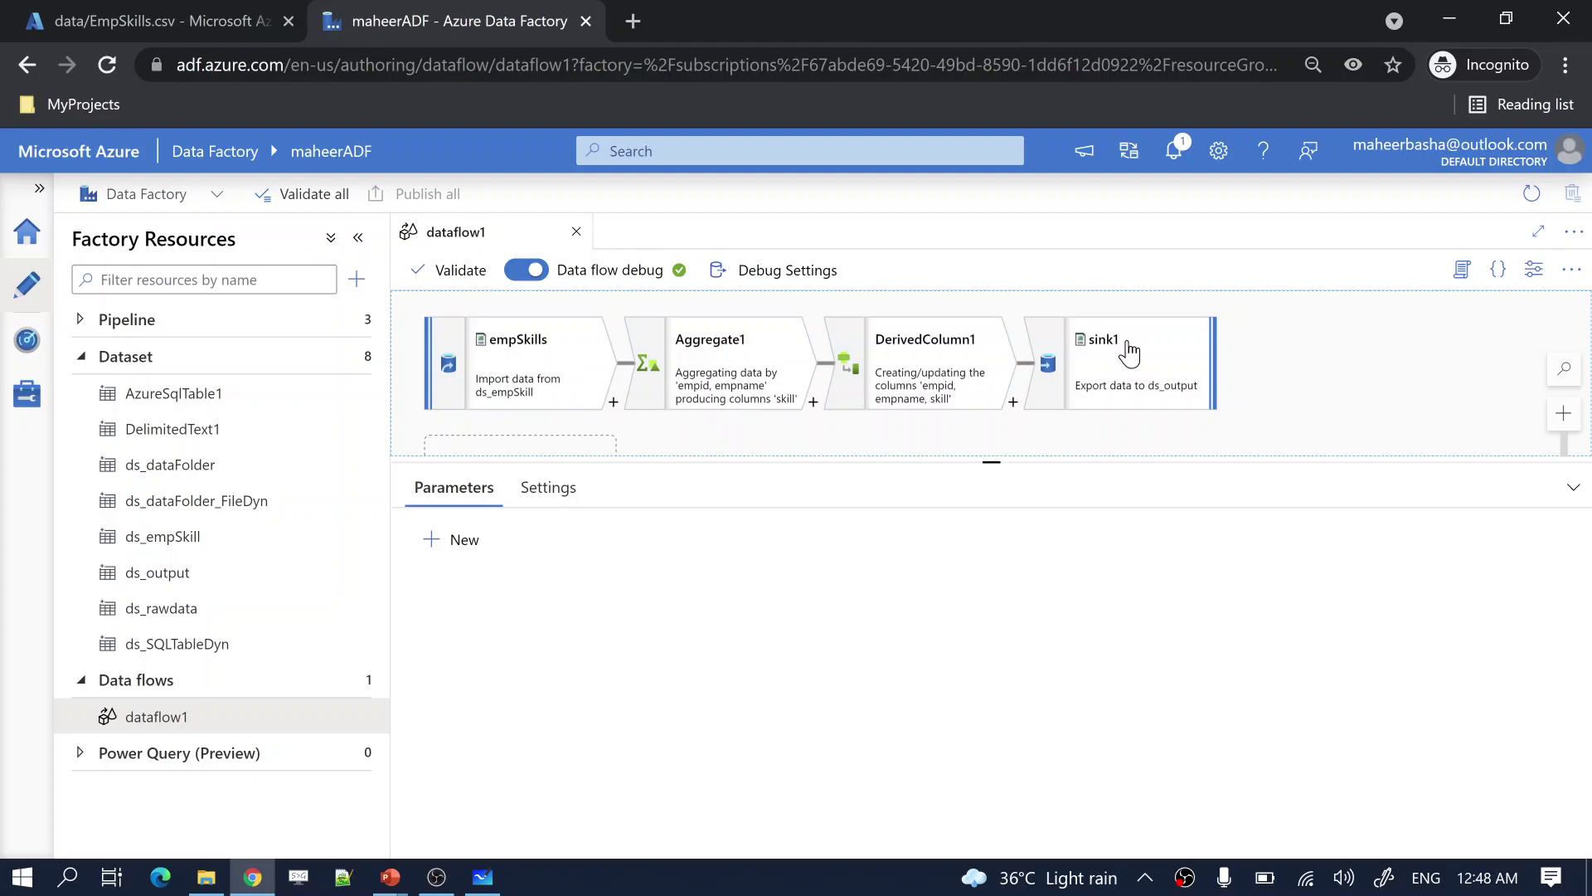
mouse_move(1074, 377)
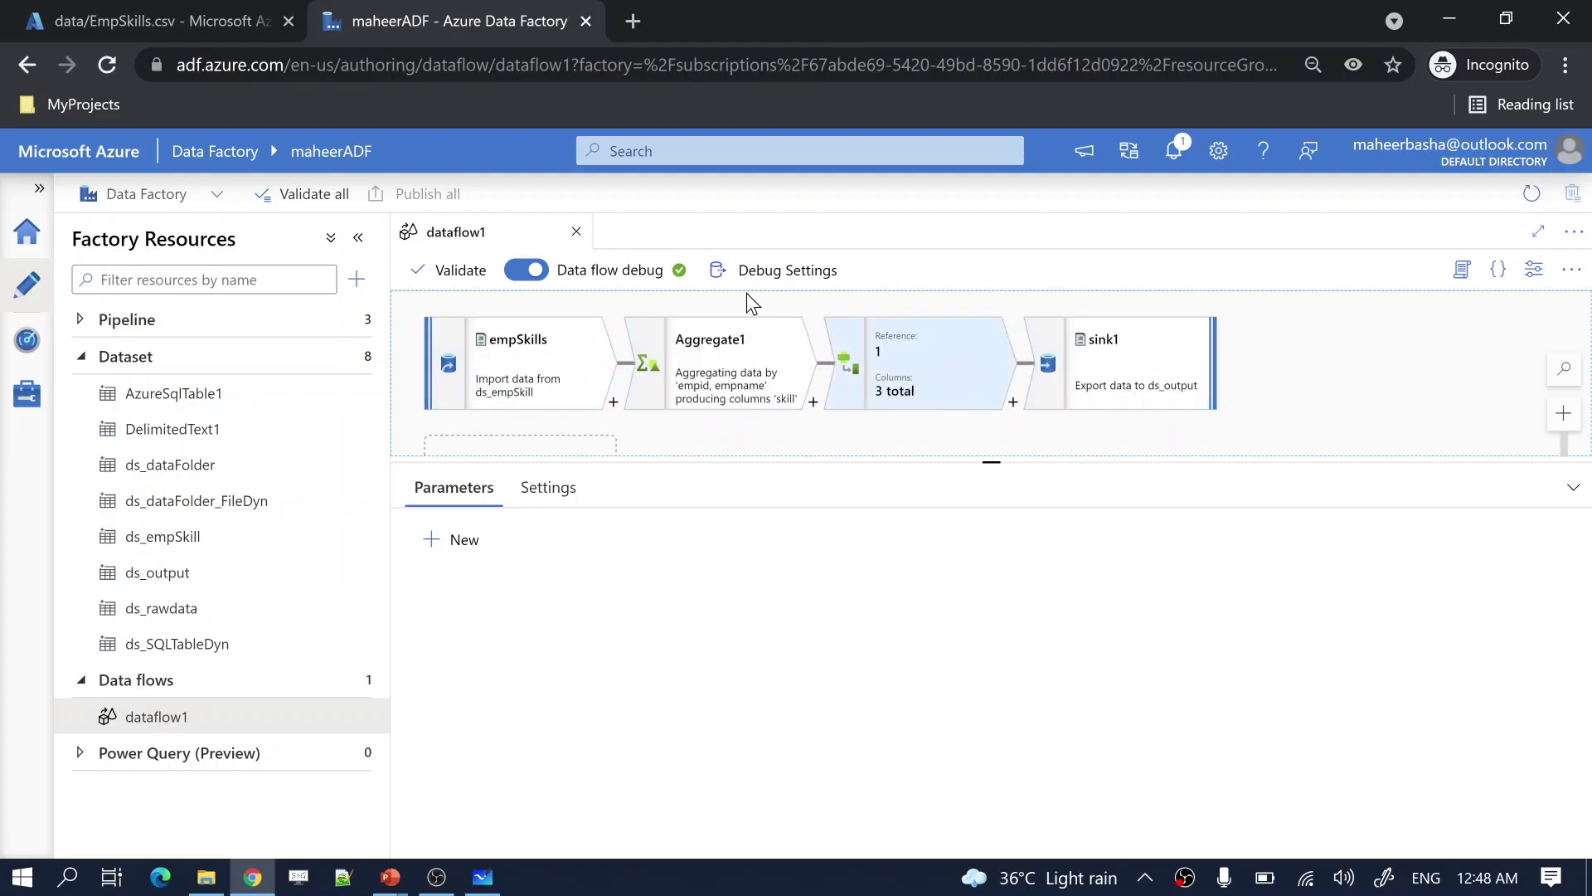
left_click(551, 365)
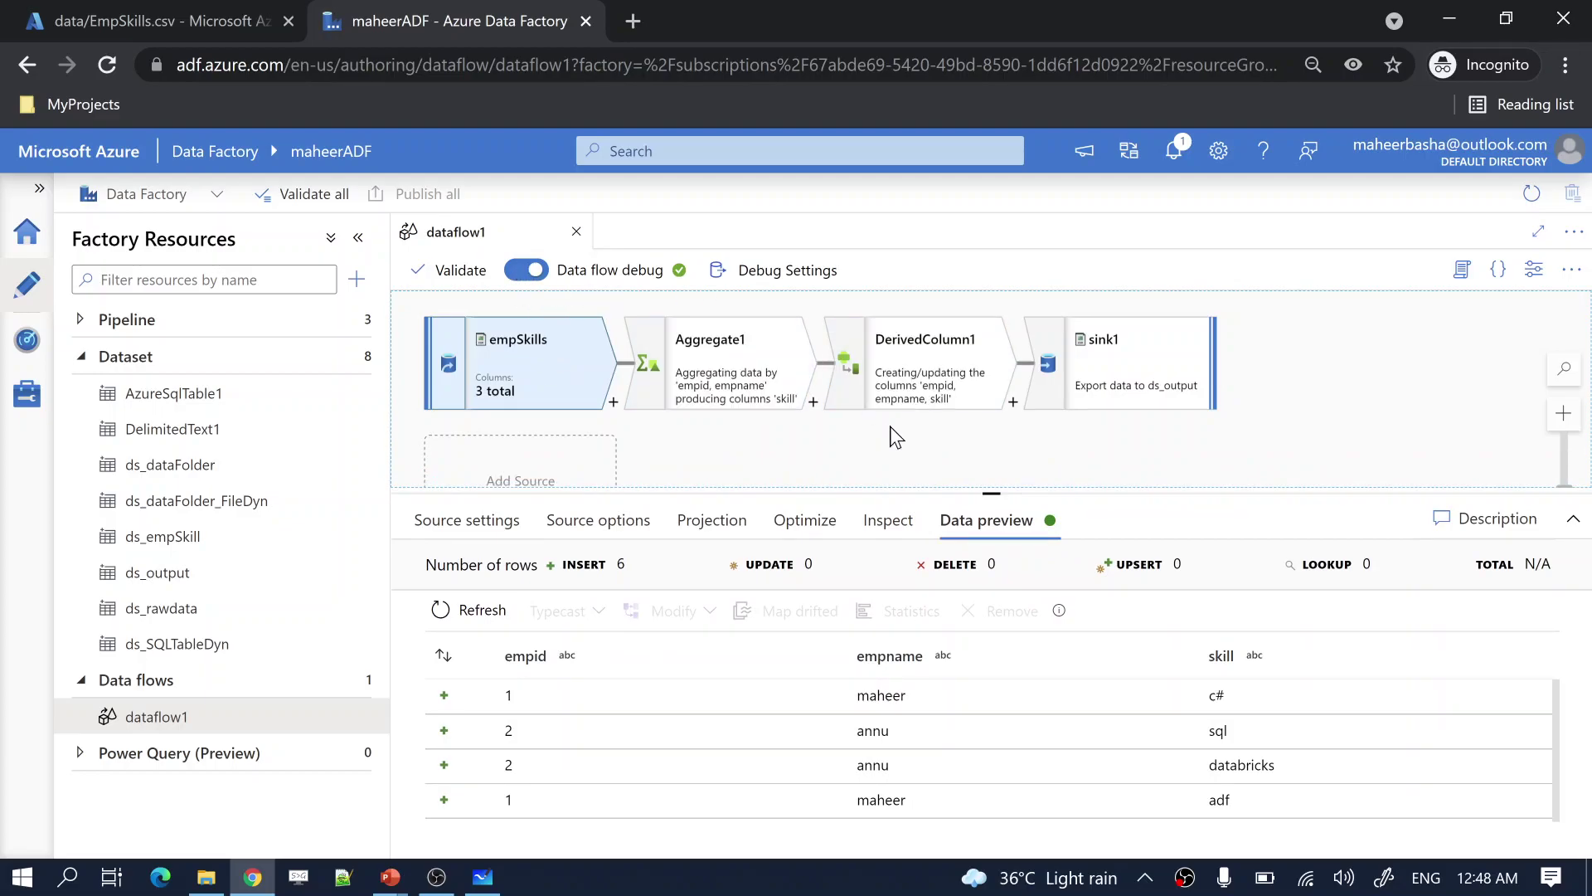
left_click_drag(991, 495, 989, 362)
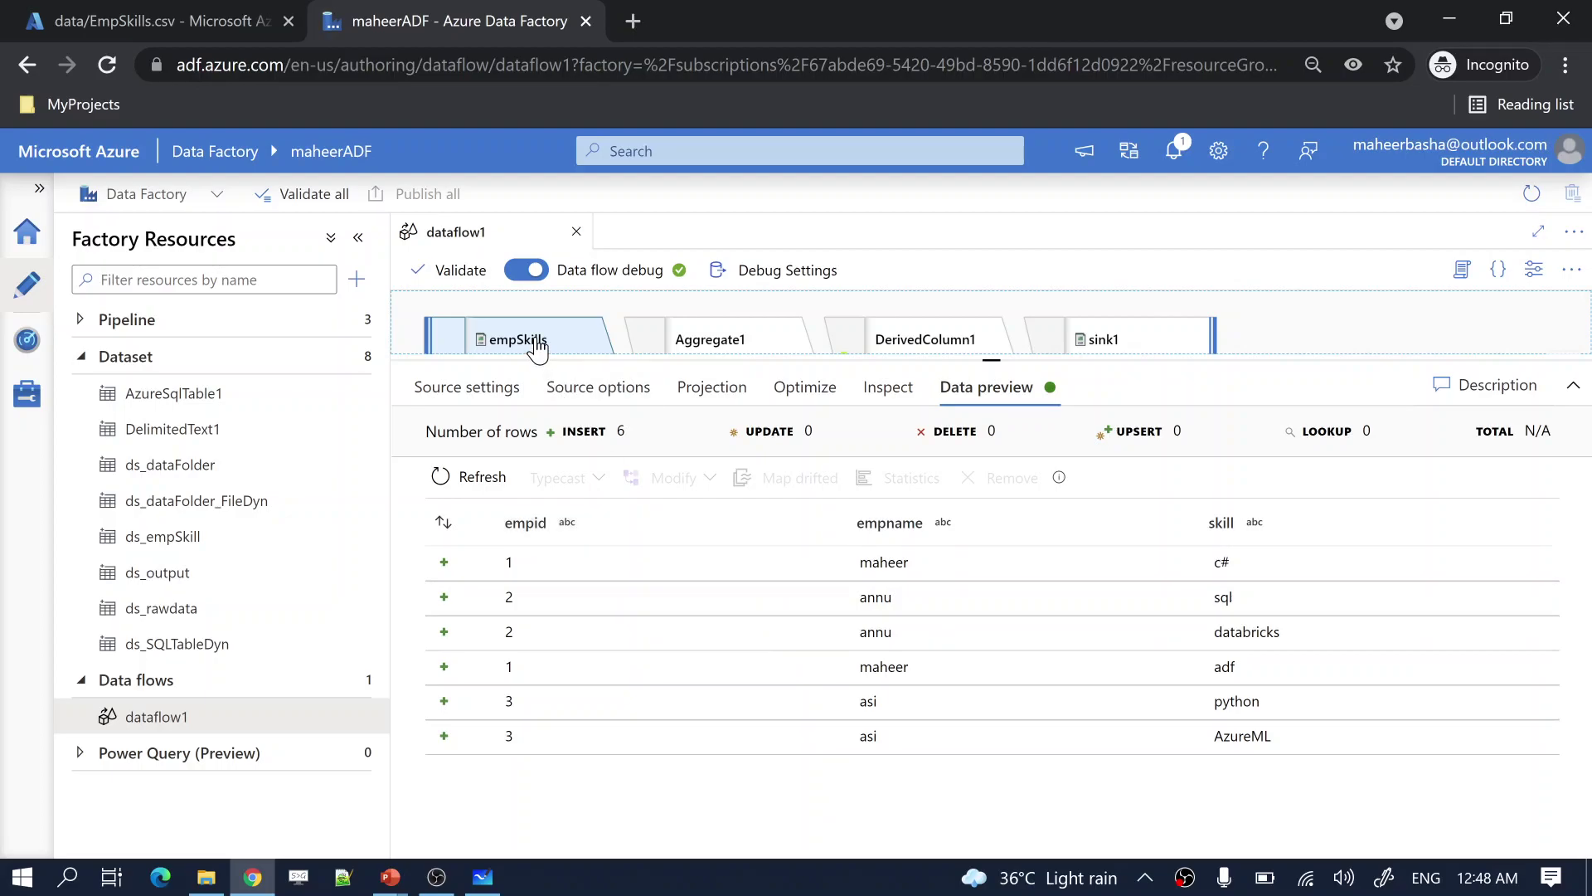
Open the ds_empSkill dataset from the empSkills source settings and check the file name in its path.
left_click(488, 393)
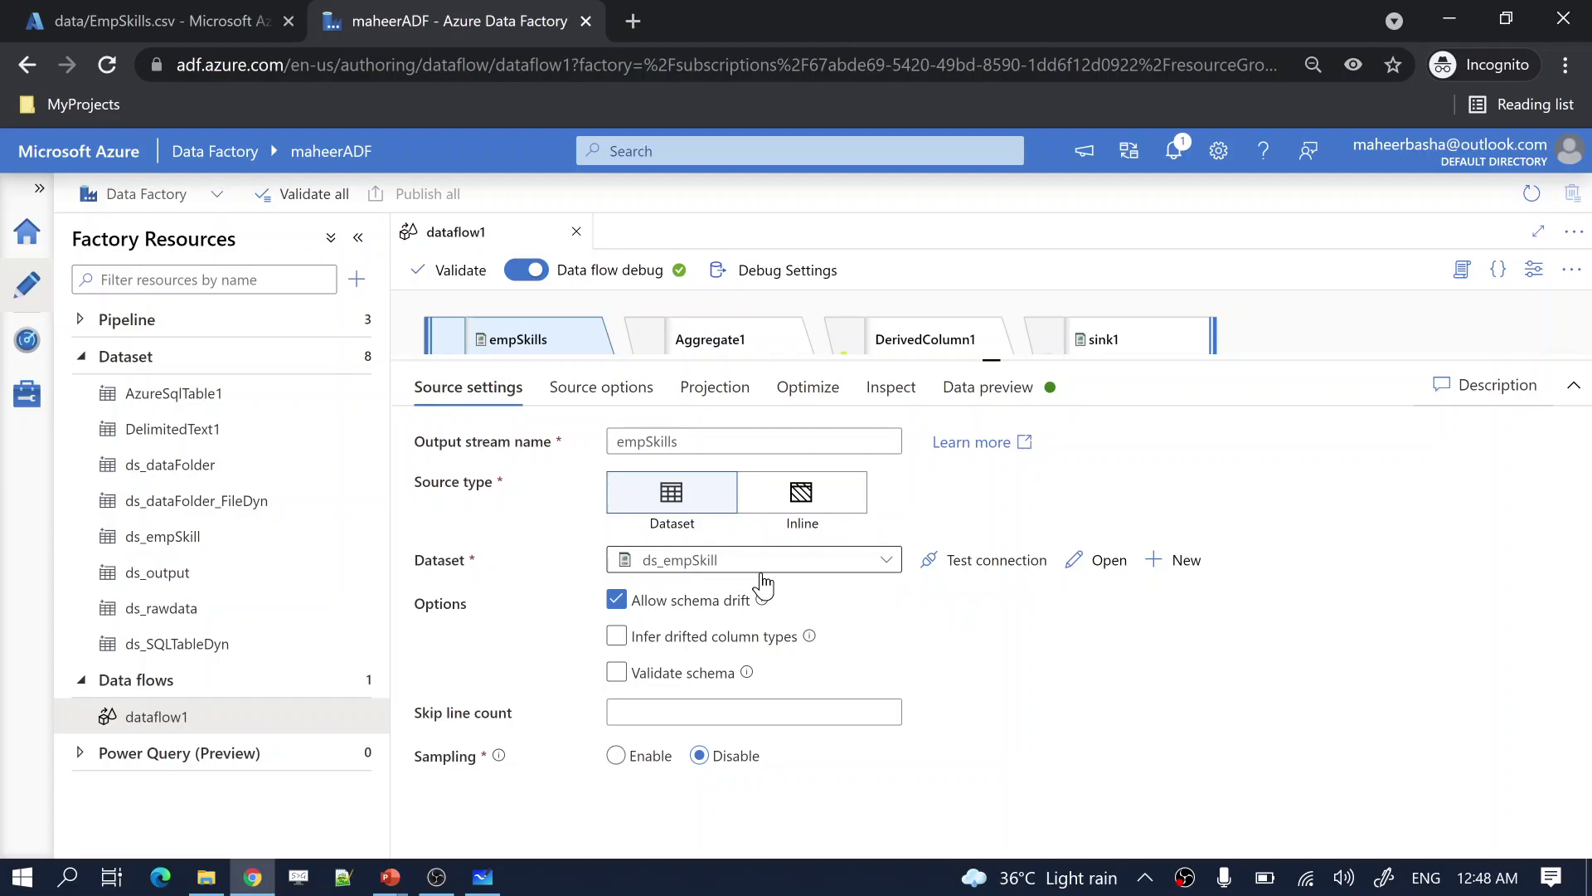
left_click(1085, 570)
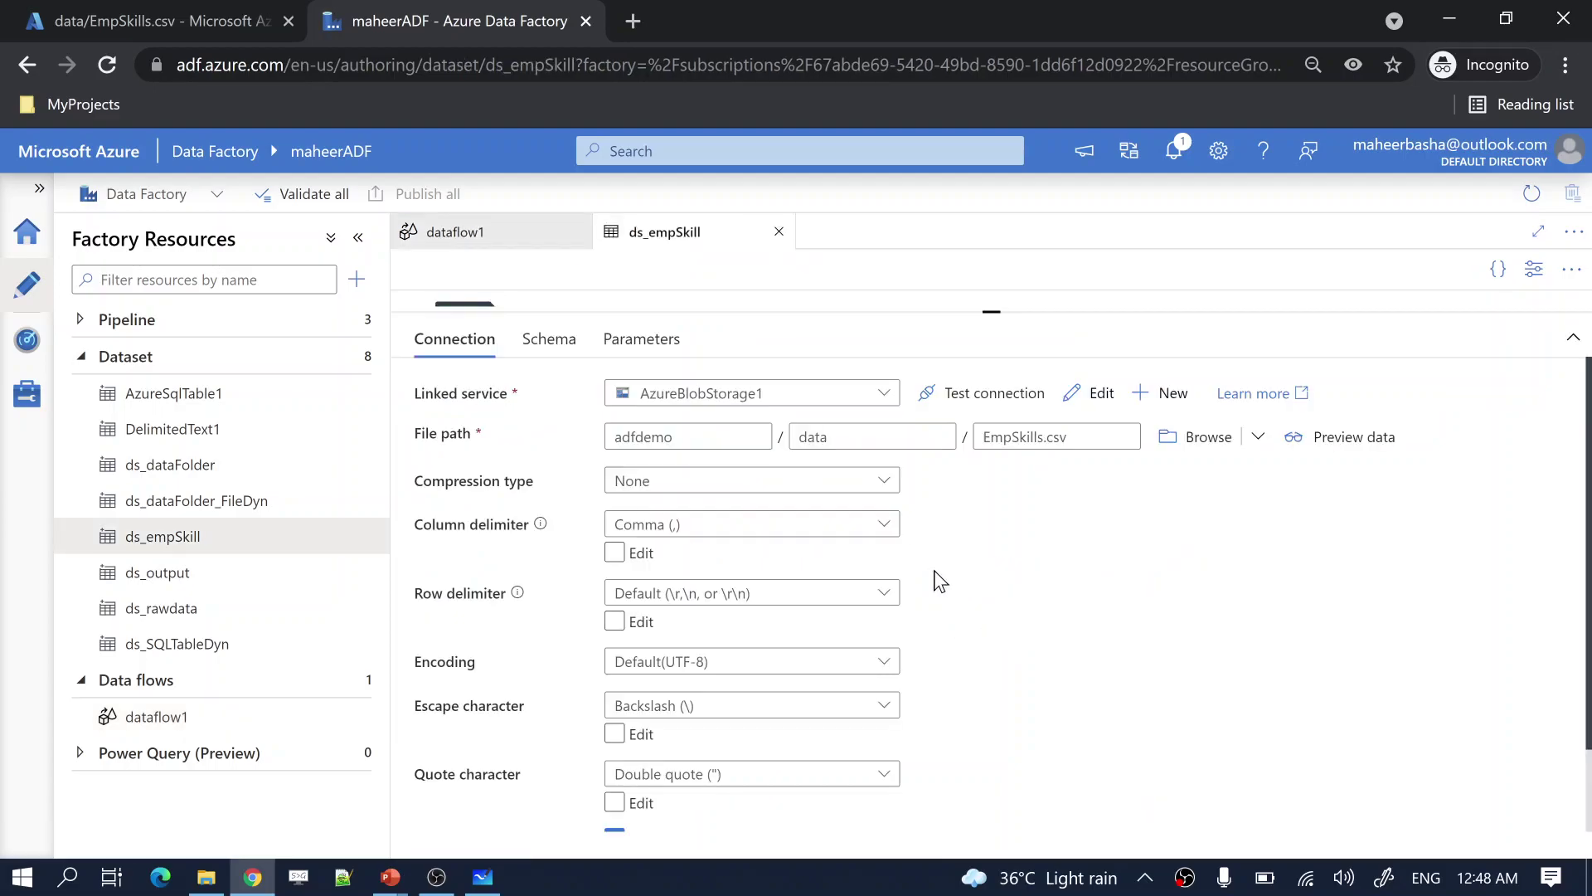
left_click_drag(1051, 448, 983, 438)
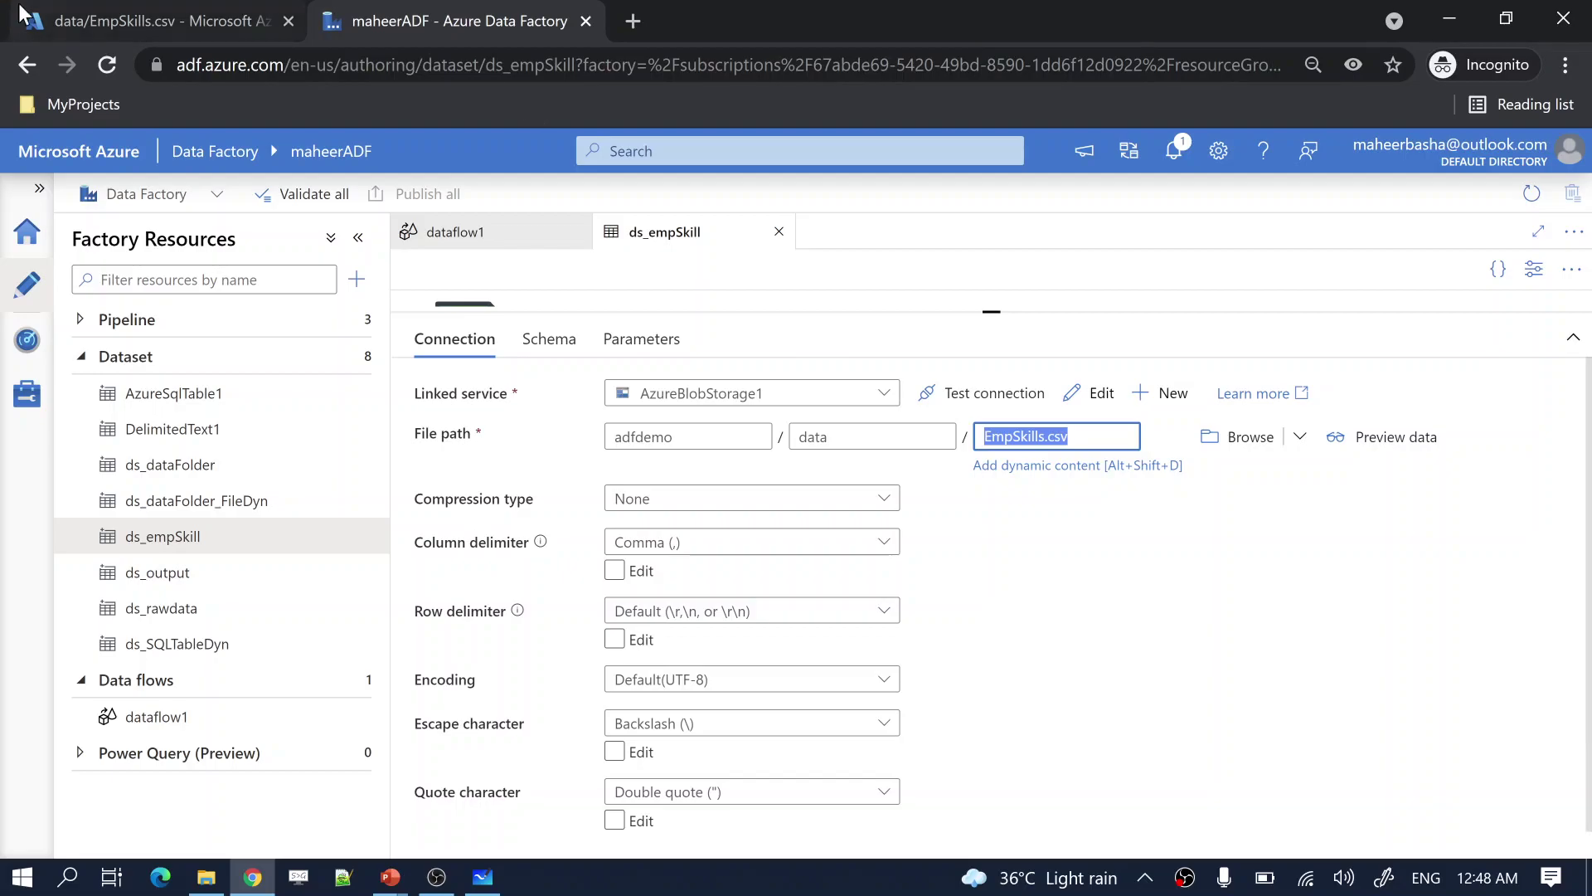
Switch to the storage container in the Azure portal and examine the header and data rows of EmpSkills.csv.
left_click(51, 28)
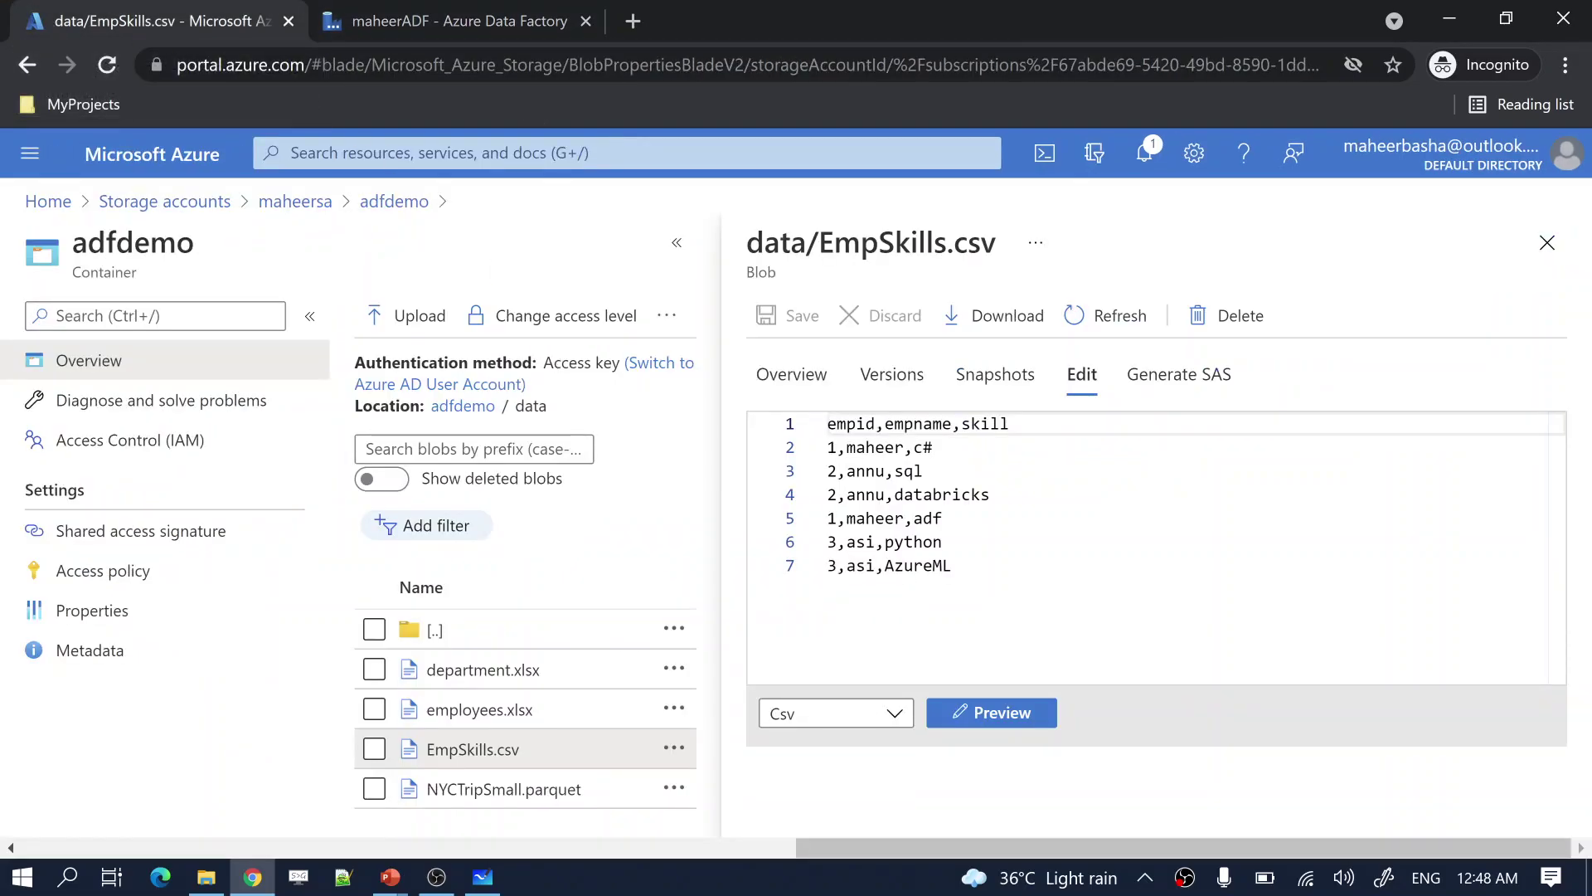
left_click_drag(952, 566, 825, 380)
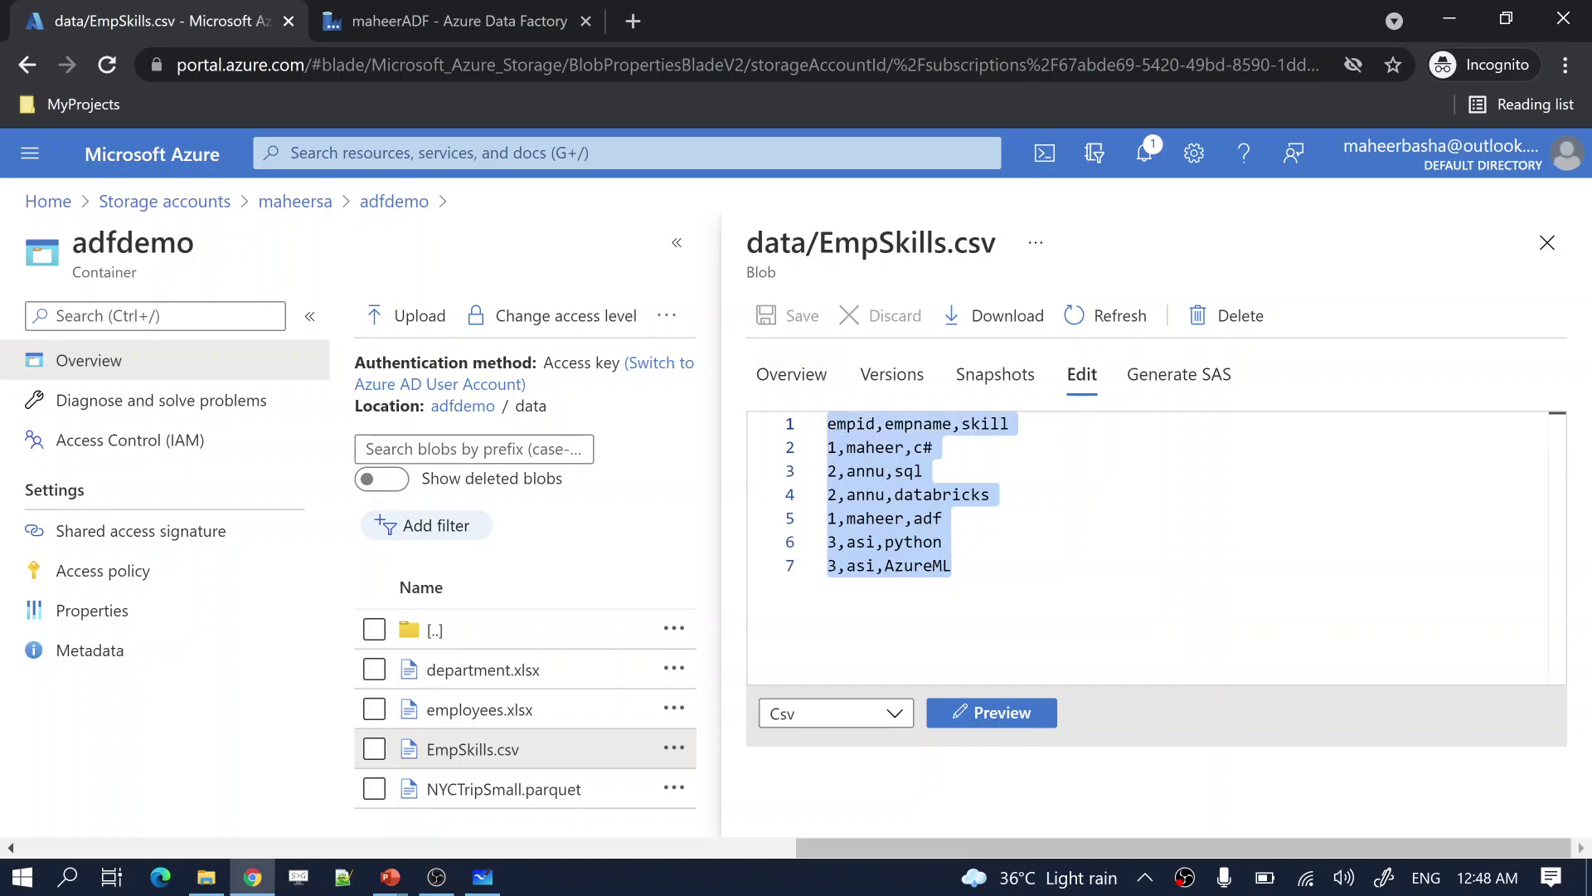
left_click(845, 518)
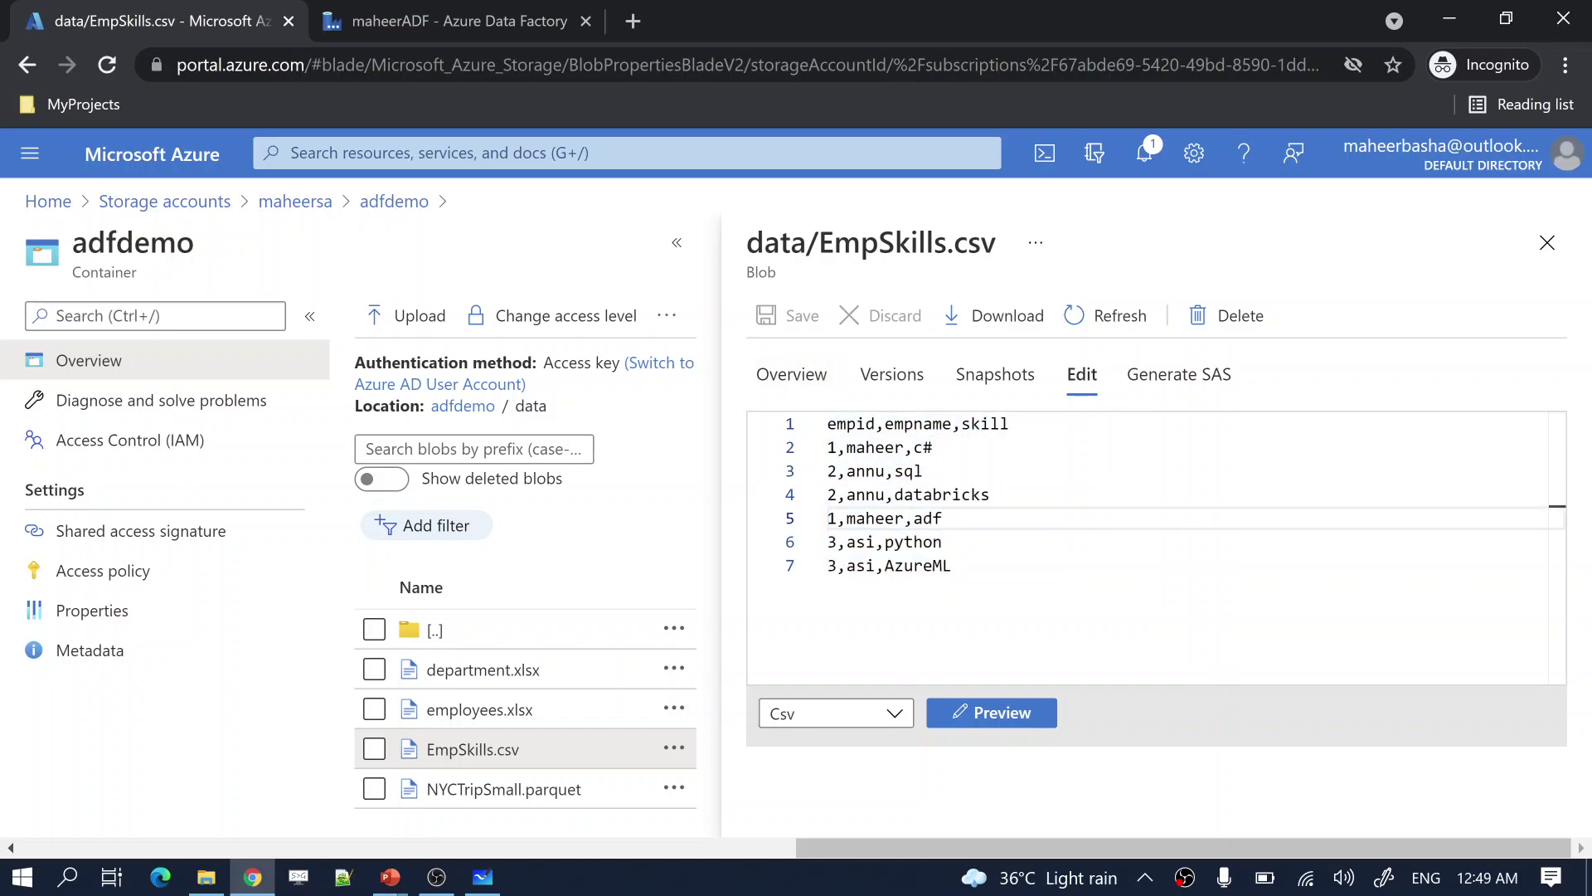
left_click_drag(828, 542, 826, 456)
left_click(952, 565)
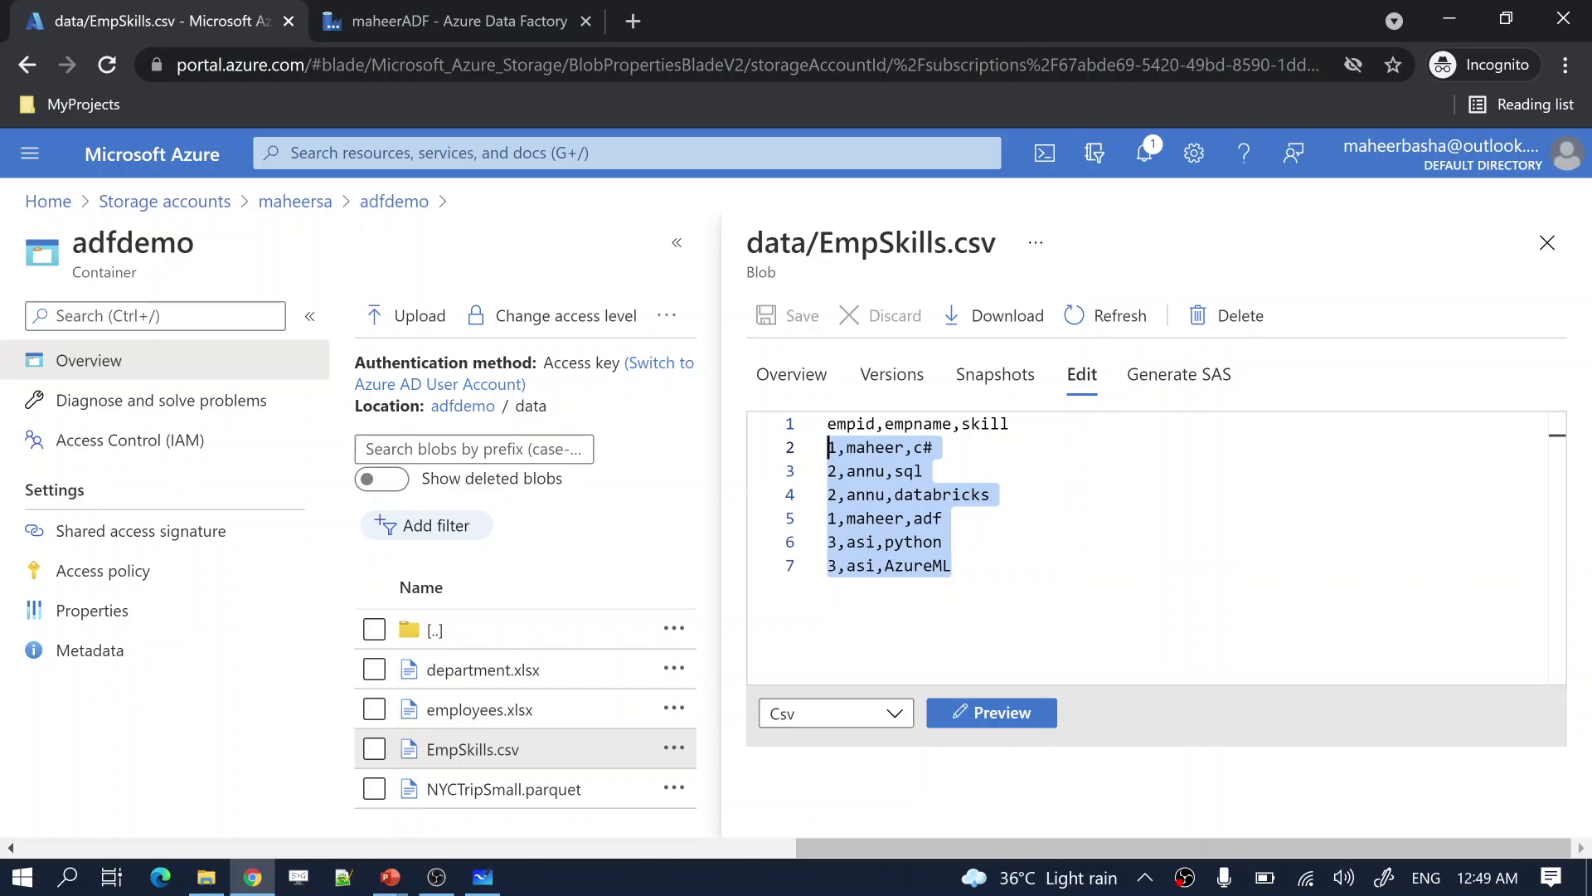
Return to dataflow1 in Data Factory, refresh the empSkills source's data preview and view its rows through the last one.
left_click(463, 35)
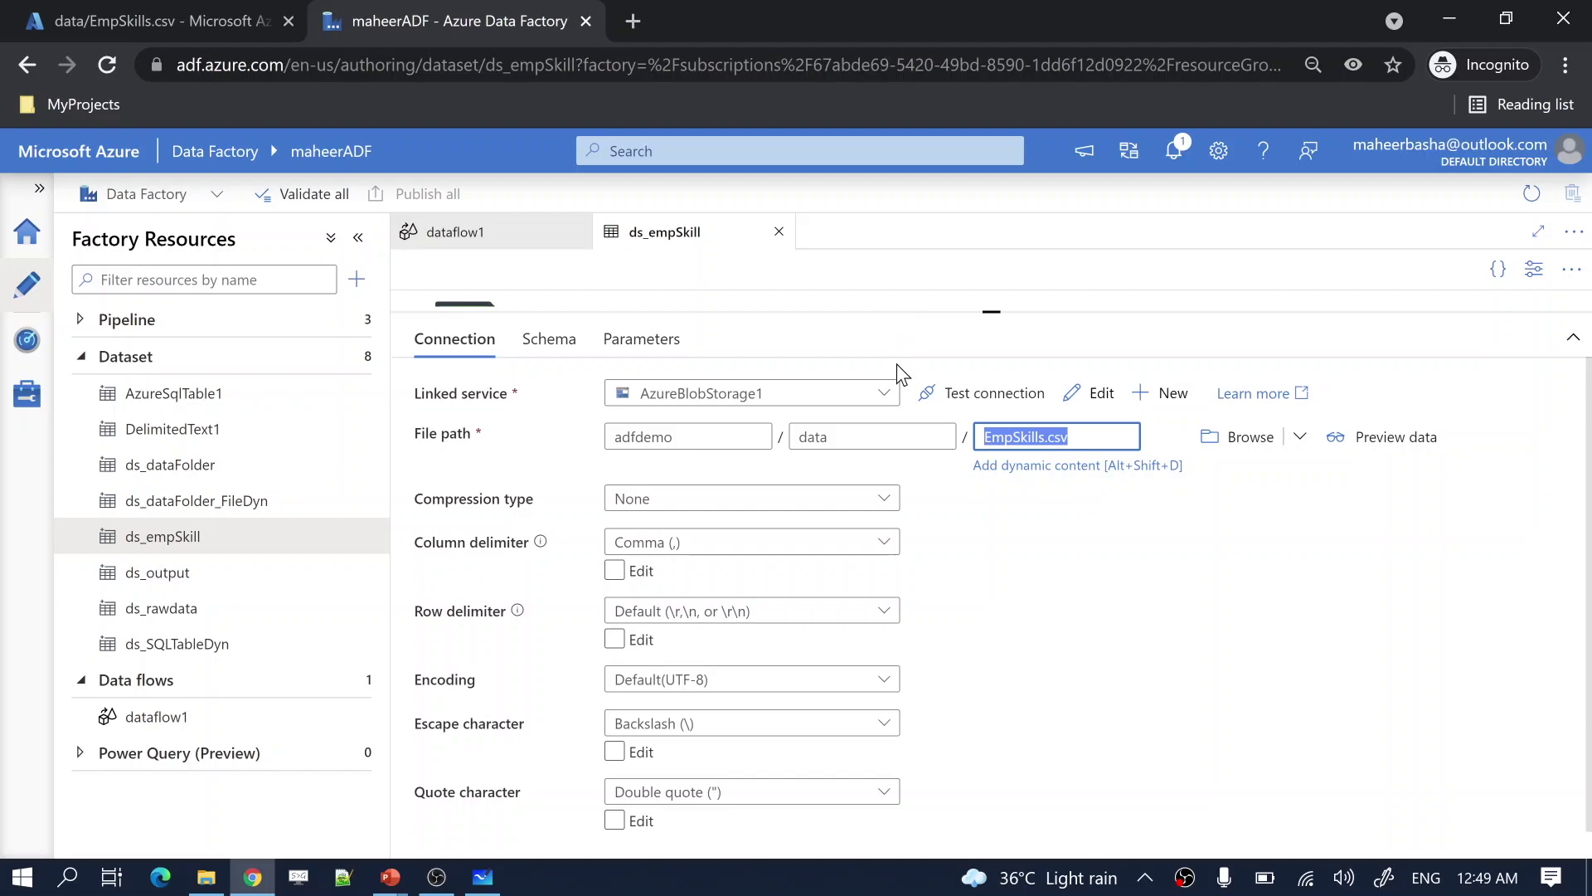
left_click(517, 254)
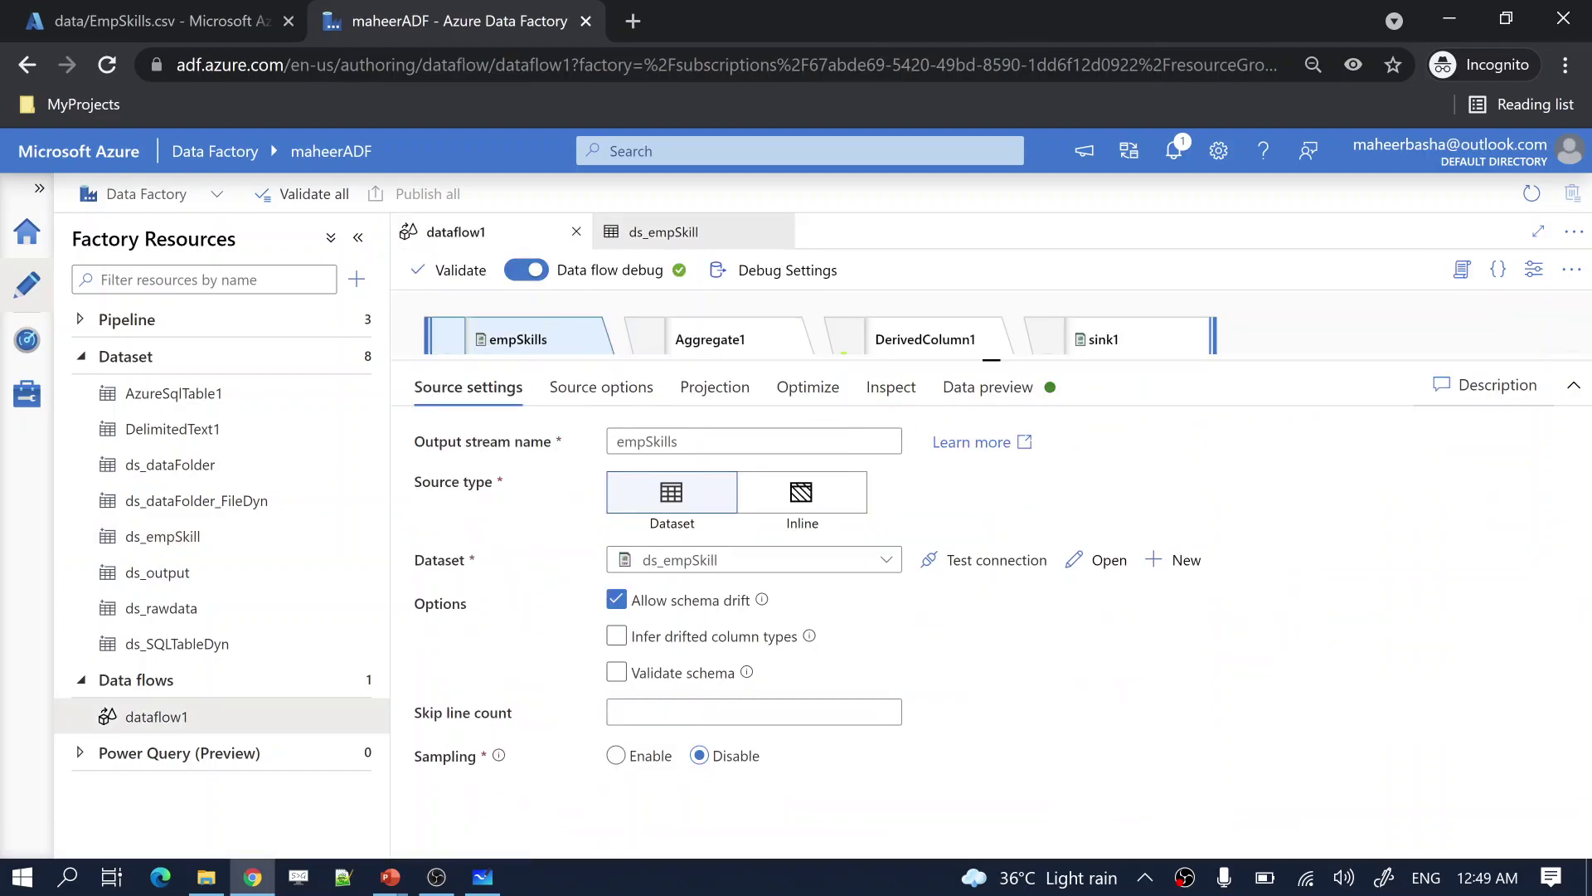
left_click(991, 404)
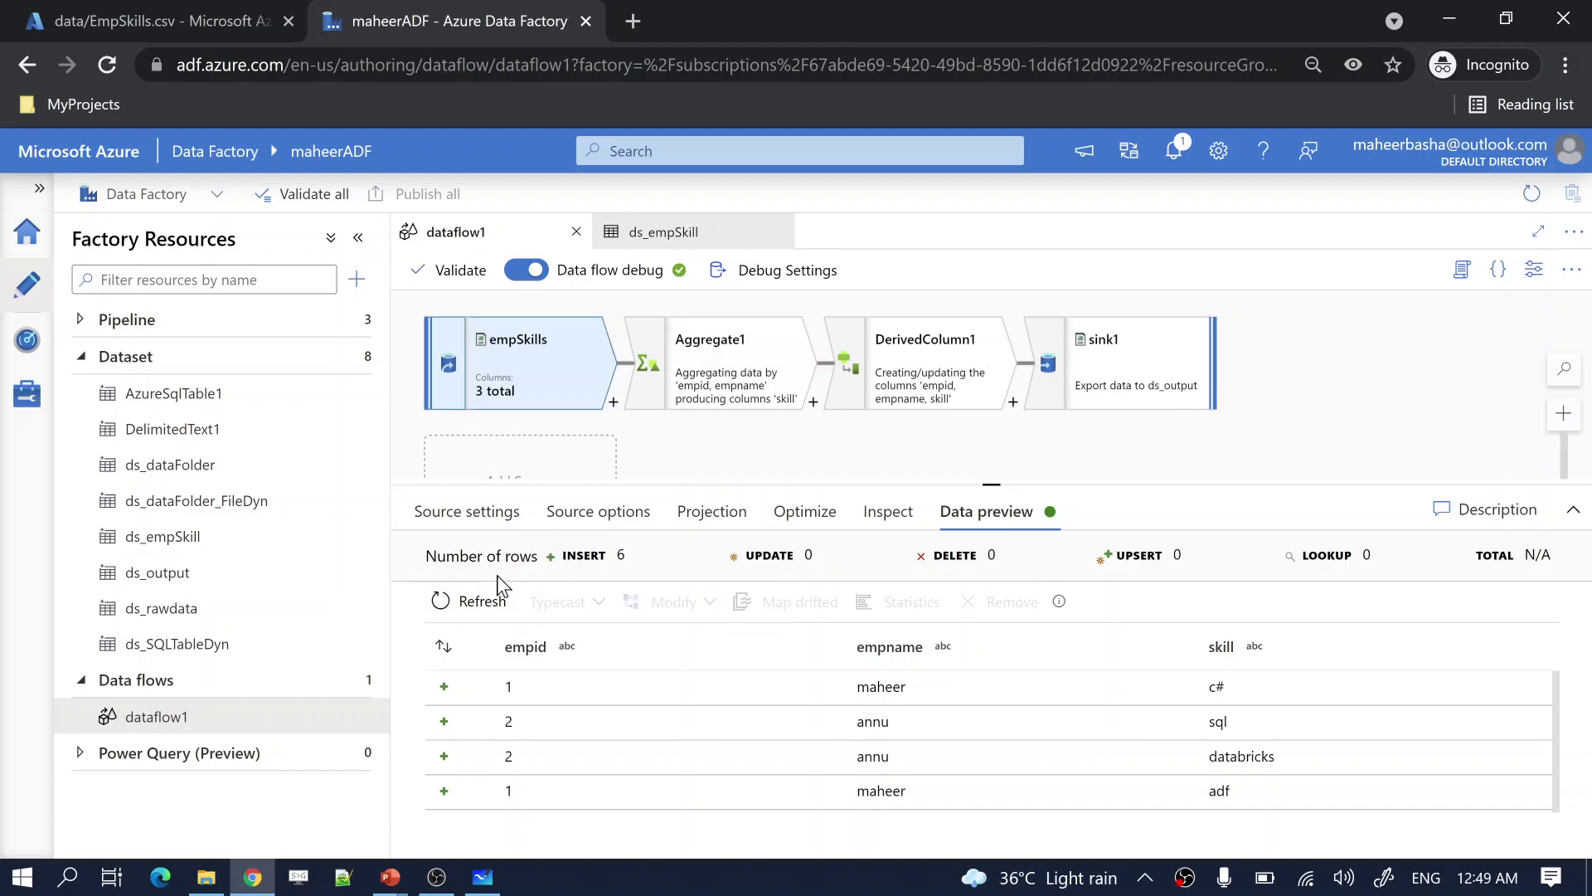
left_click(469, 603)
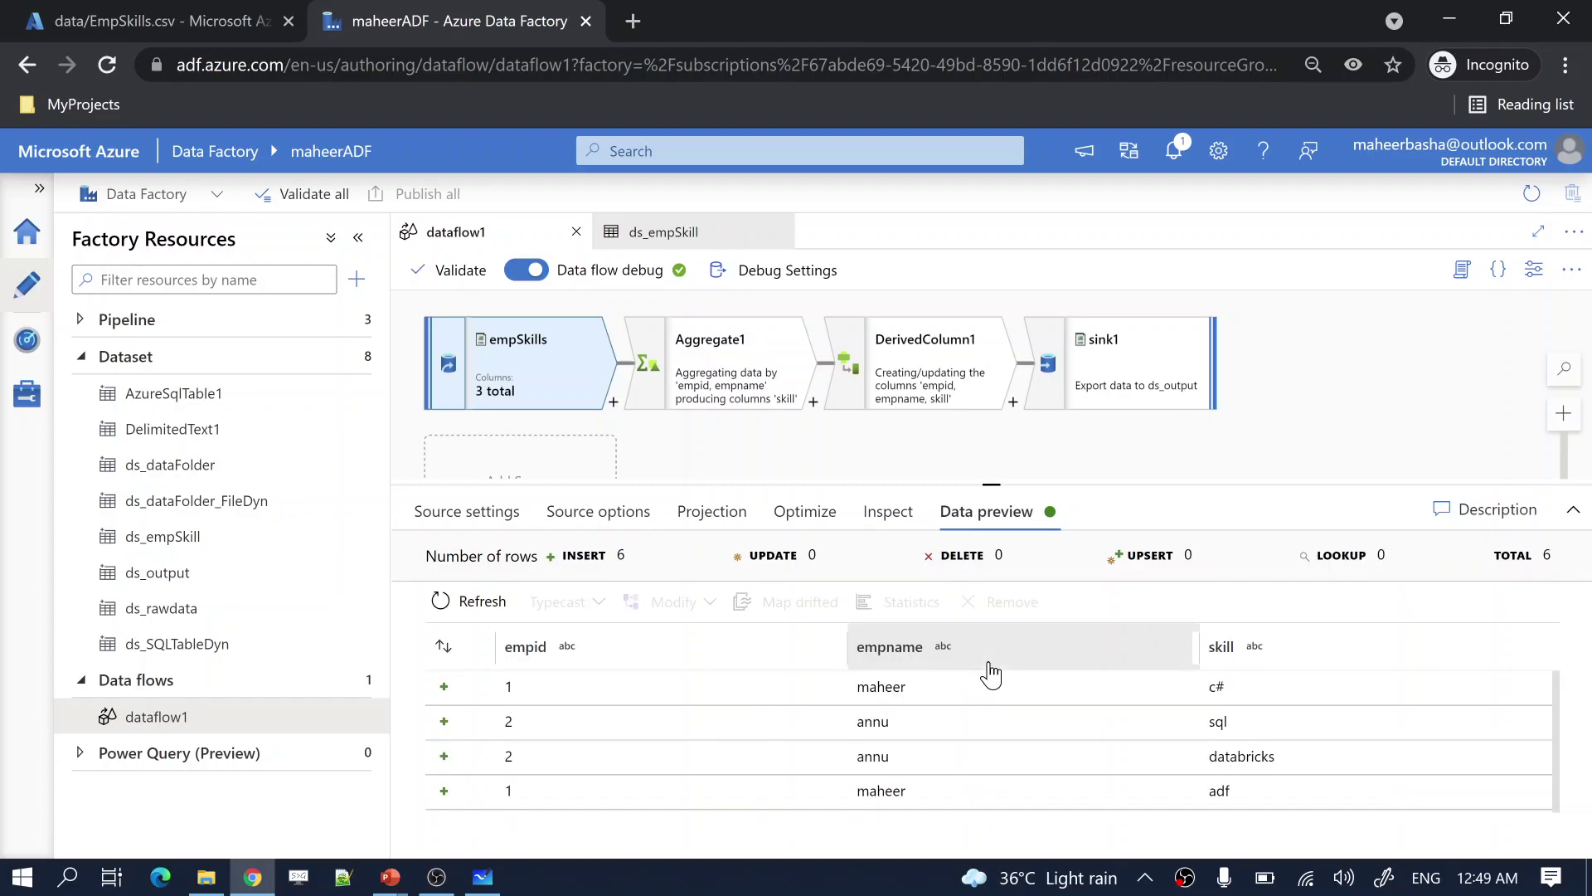
left_click(1556, 696)
left_click_drag(1559, 701, 1564, 759)
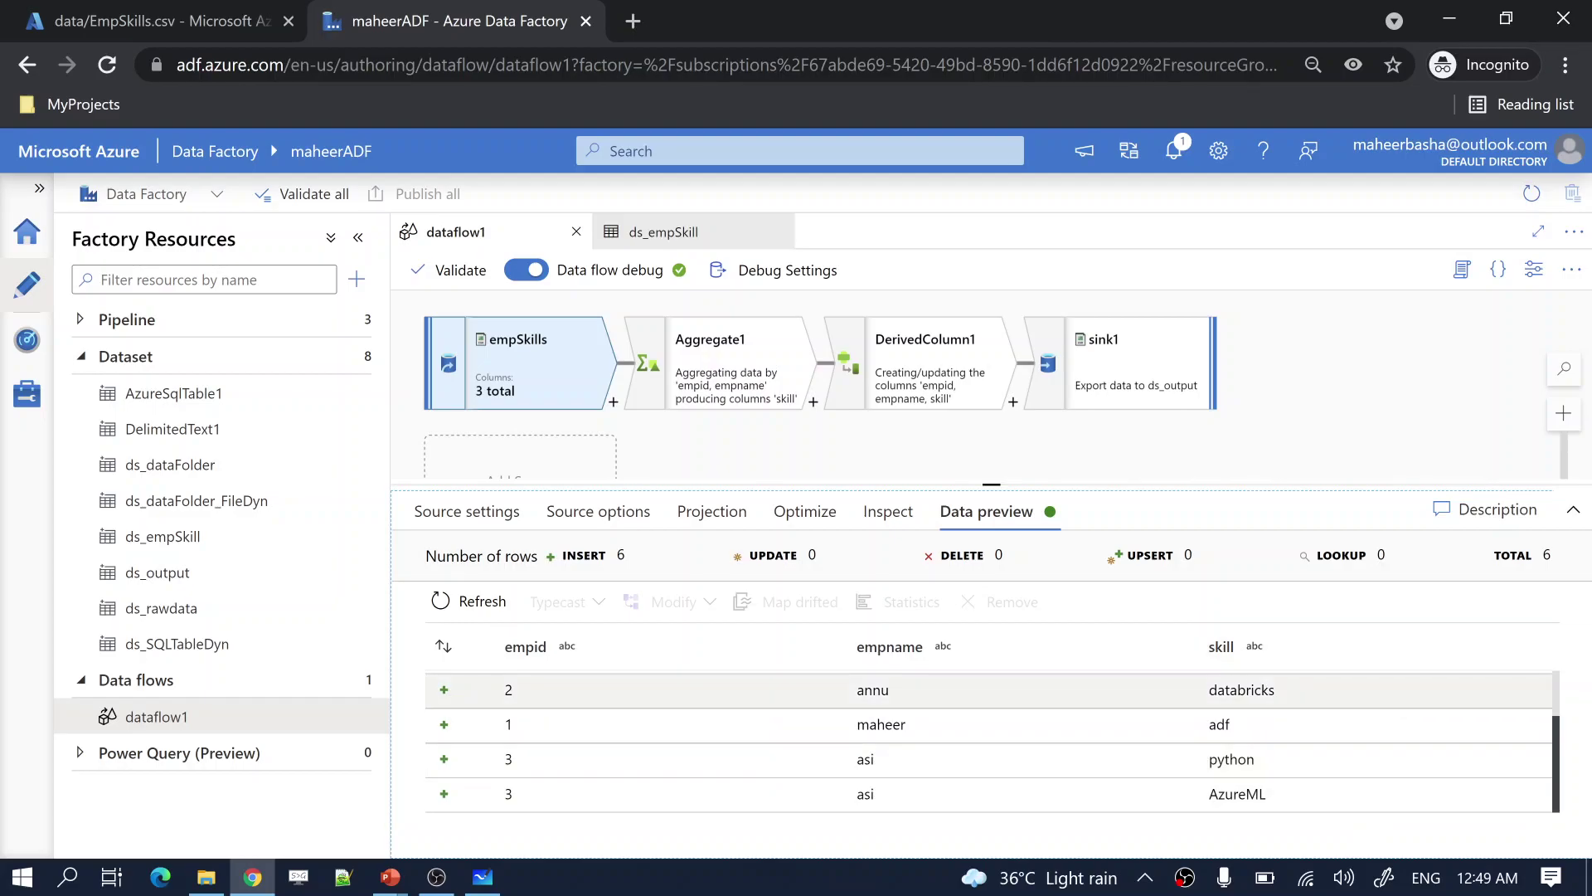
View the data previews of the Aggregate1 and DerivedColumn1 transformations.
left_click(745, 379)
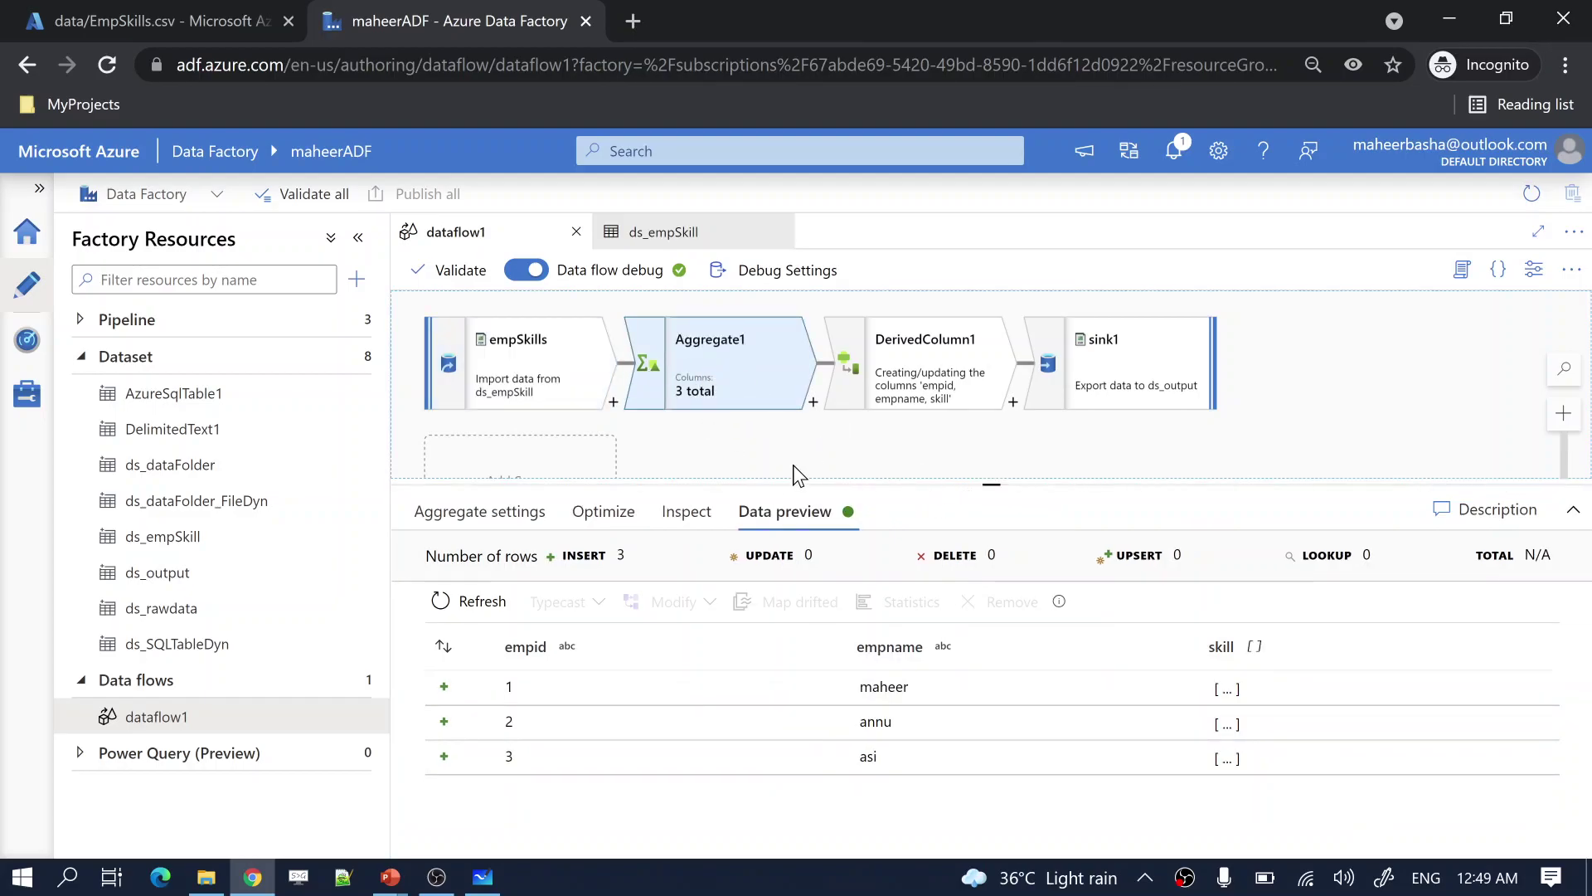
left_click(918, 387)
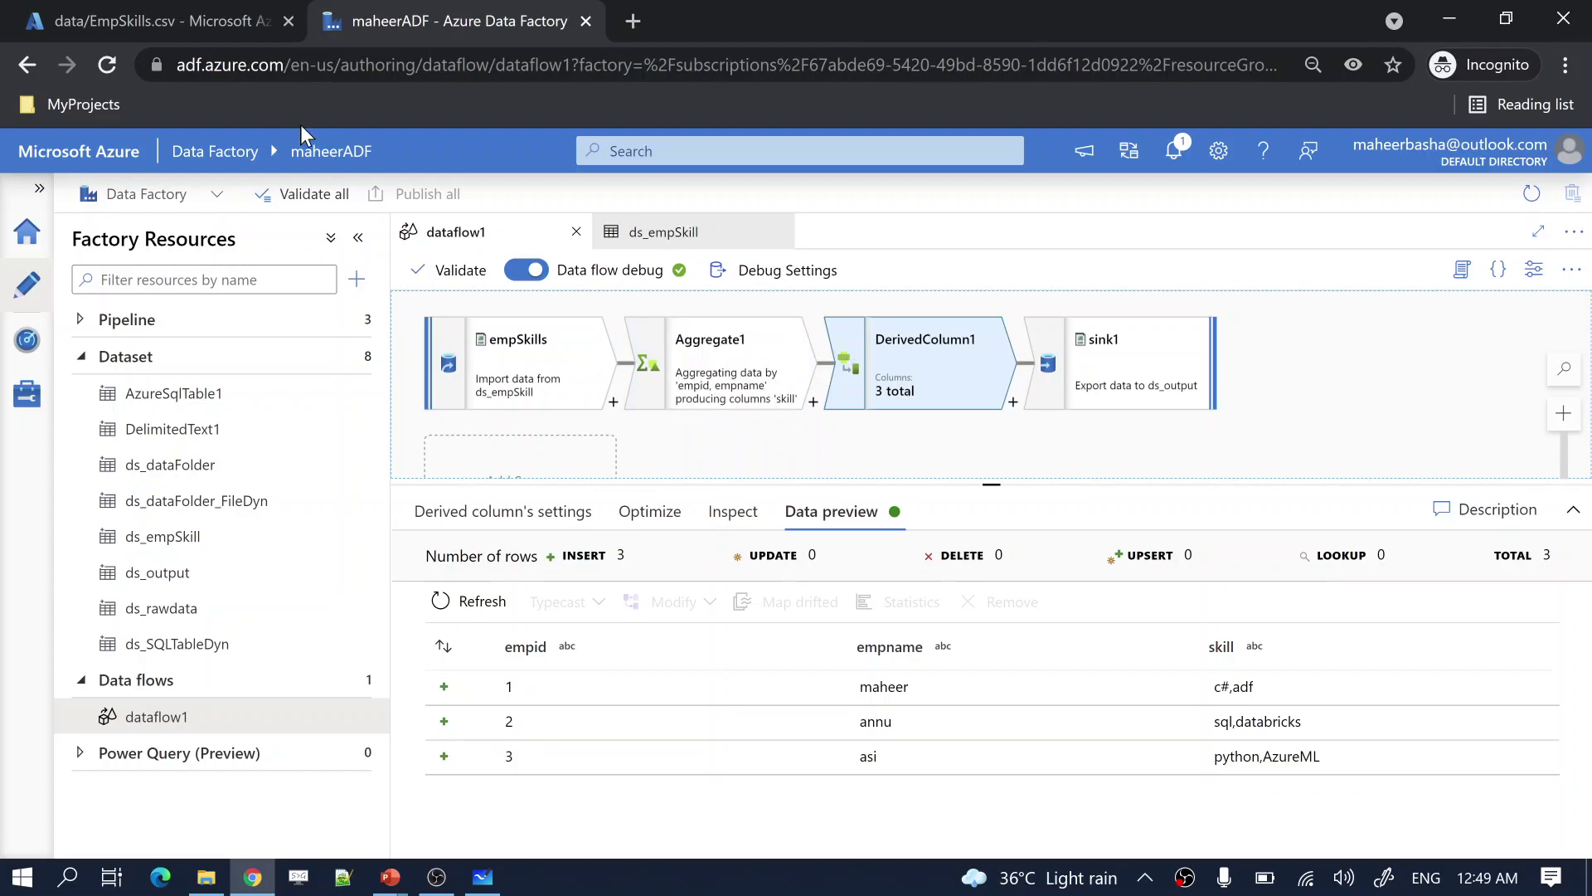
Add two rows to EmpSkills.csv in the Azure portal for one new employee with empid 4, skills java and aws, and save.
left_click(169, 1)
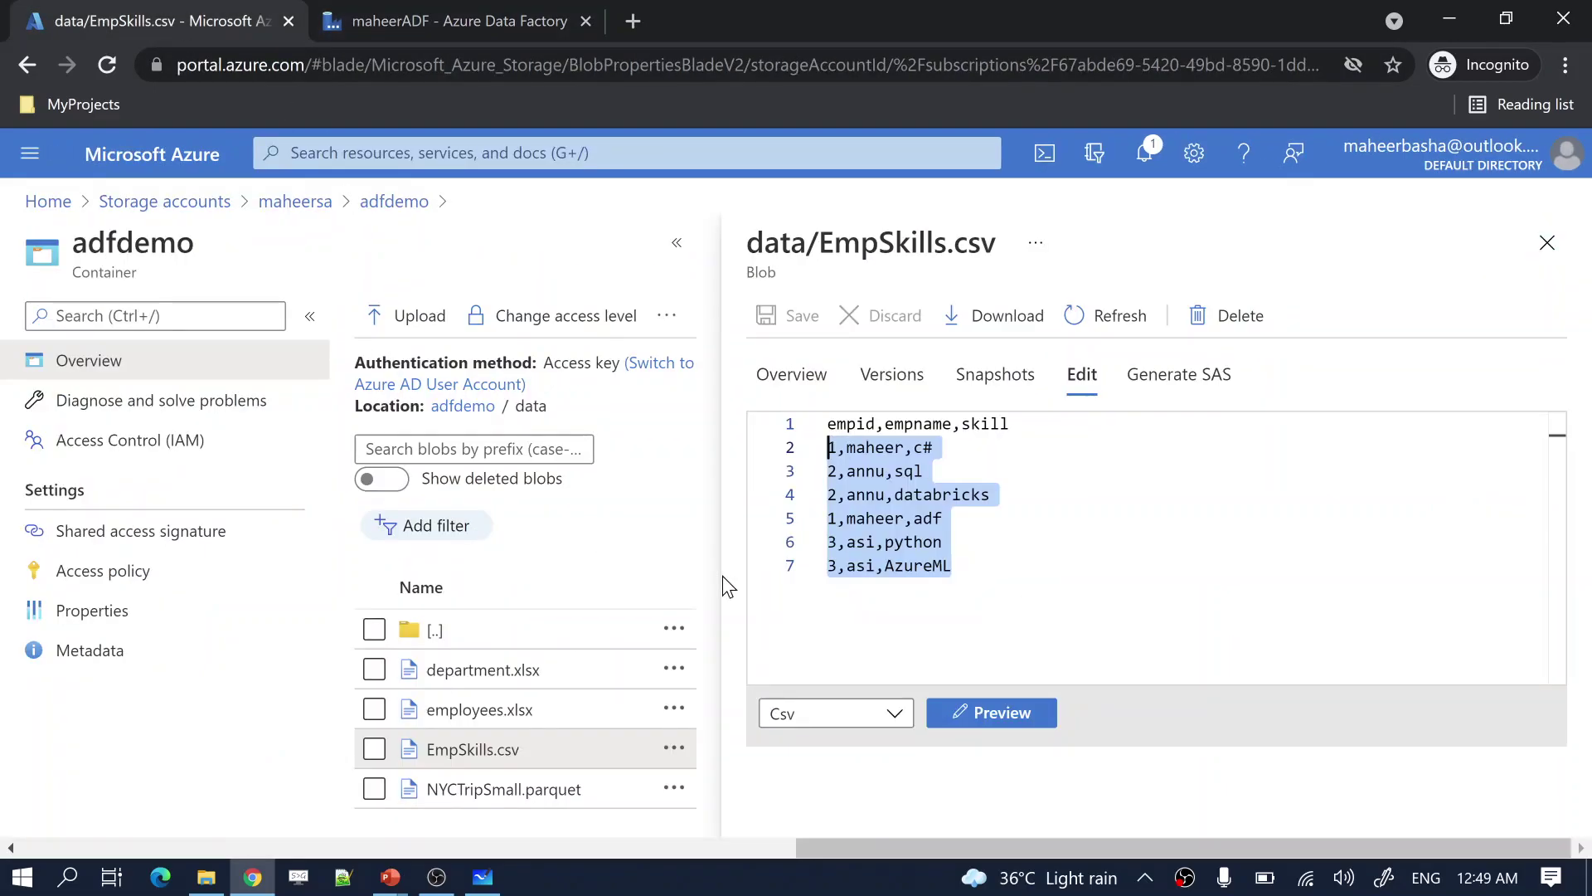
left_click(954, 566)
key("Return")
type("4,wafa,")
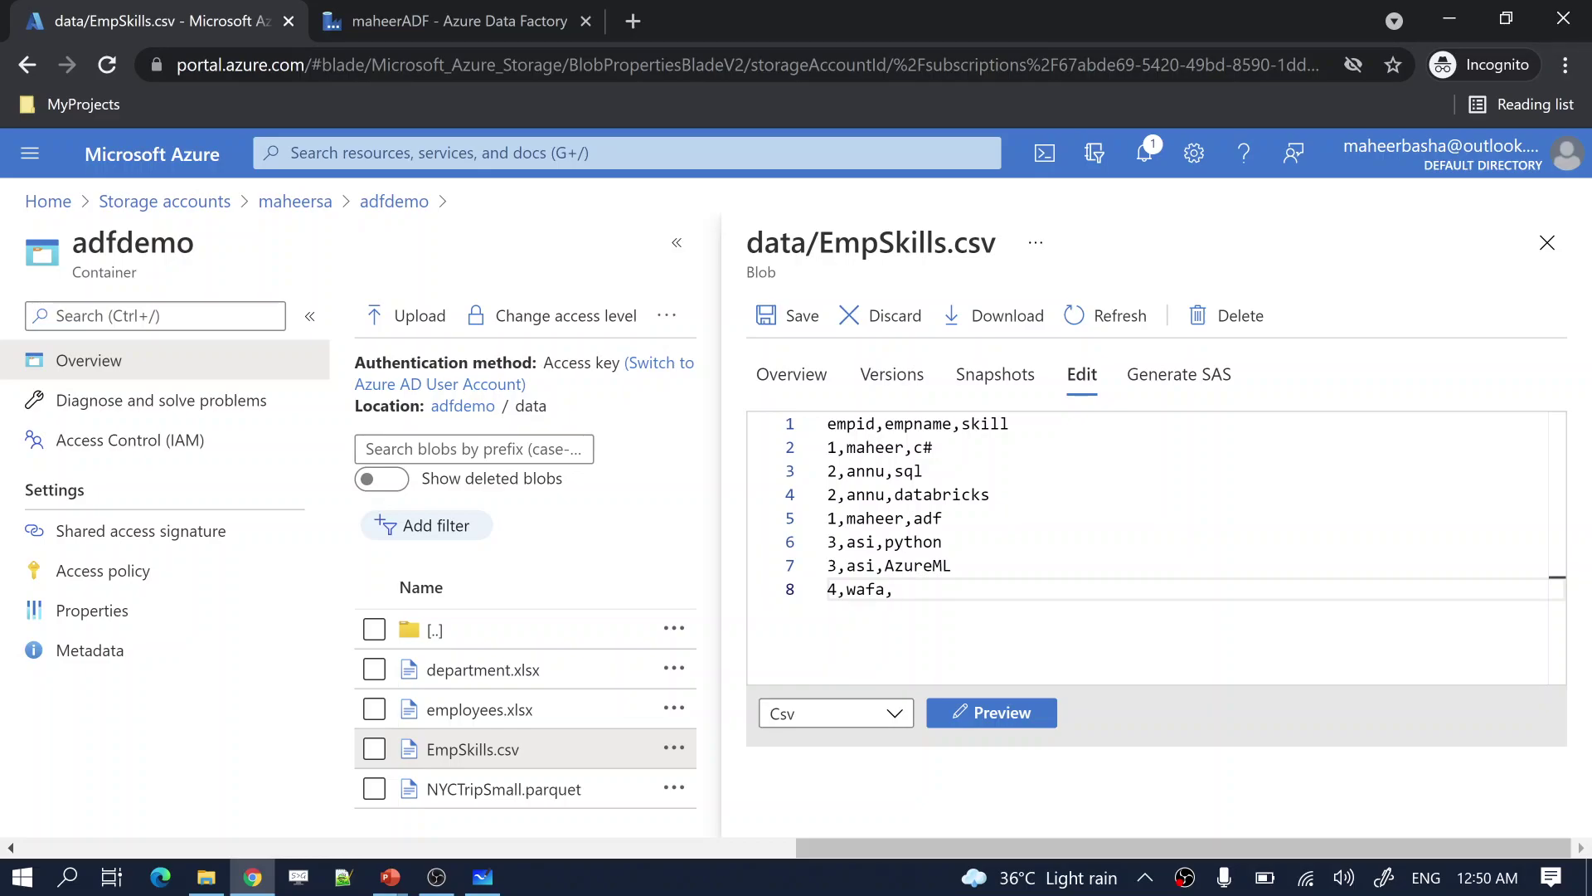
type("java")
key("Return")
type("4,wafa")
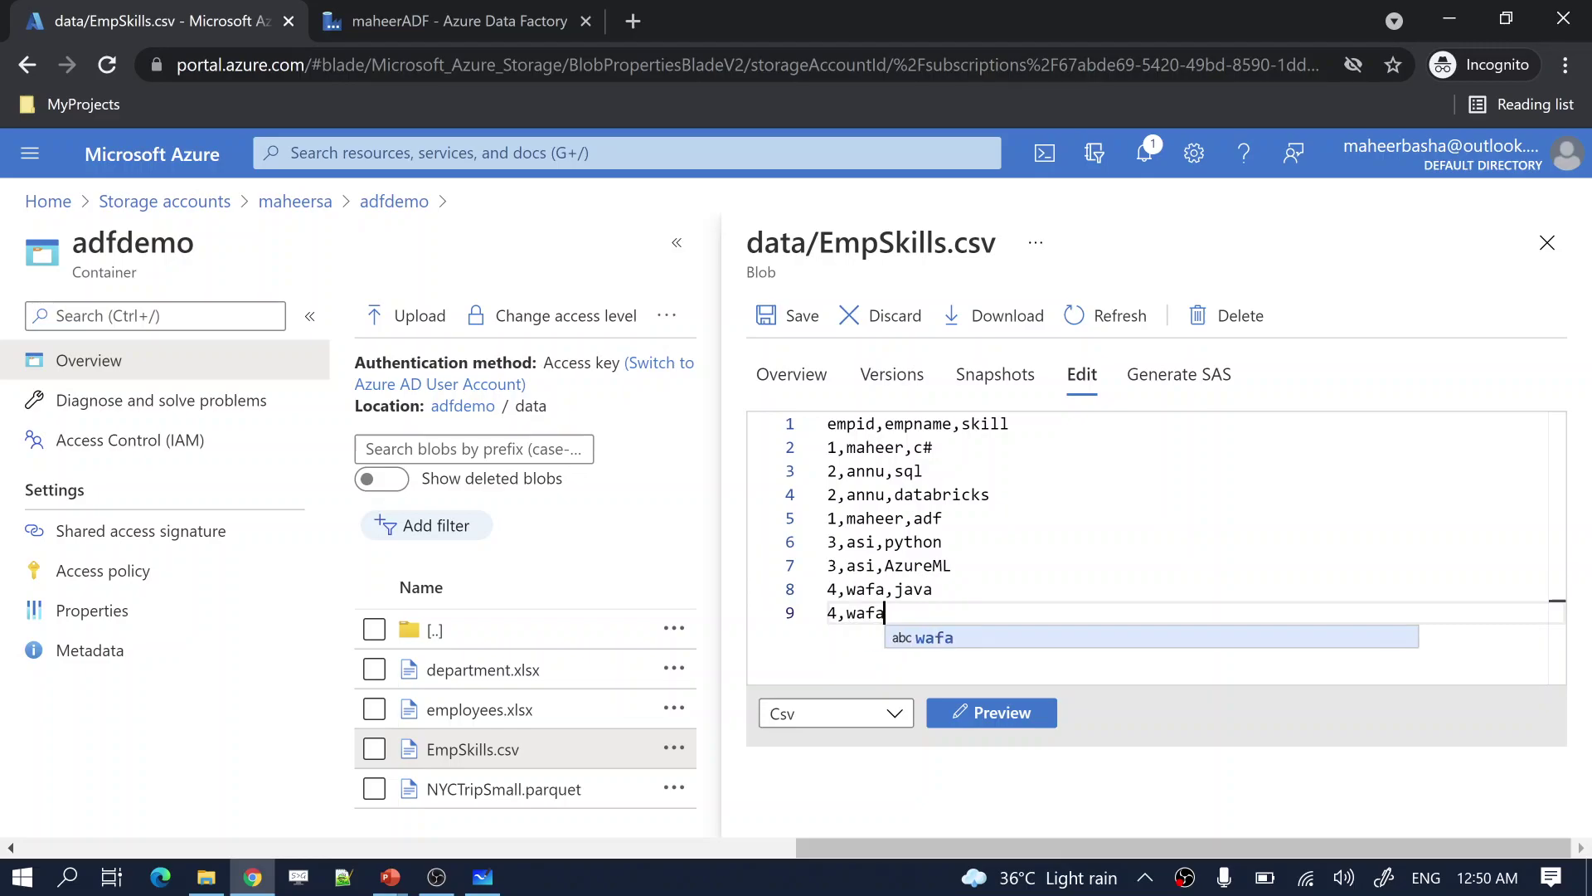
type(",")
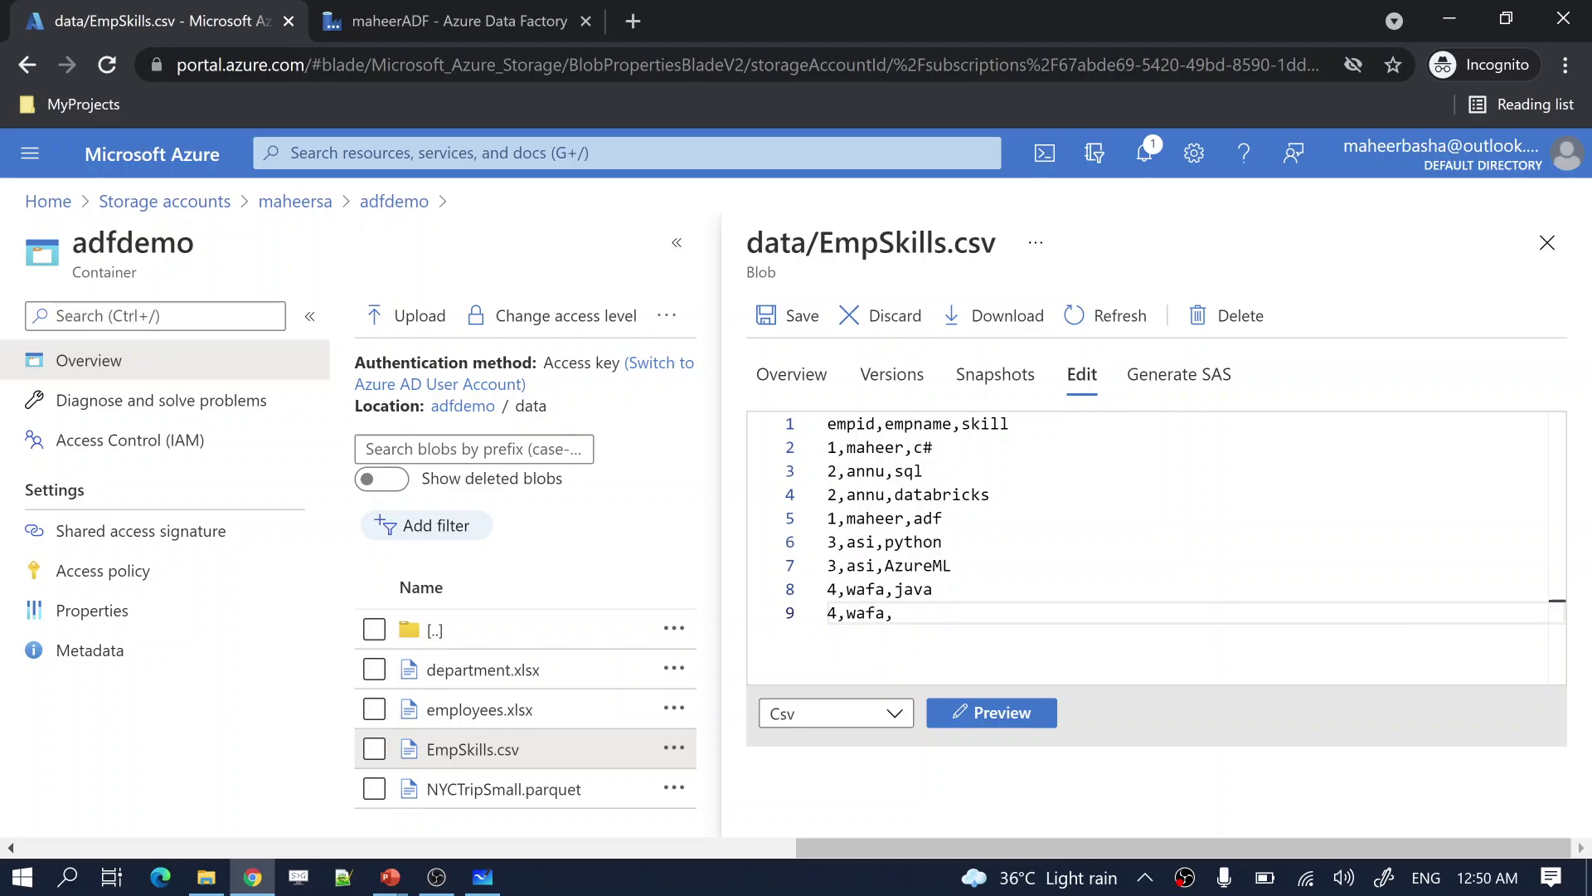
type("aws")
left_click(764, 332)
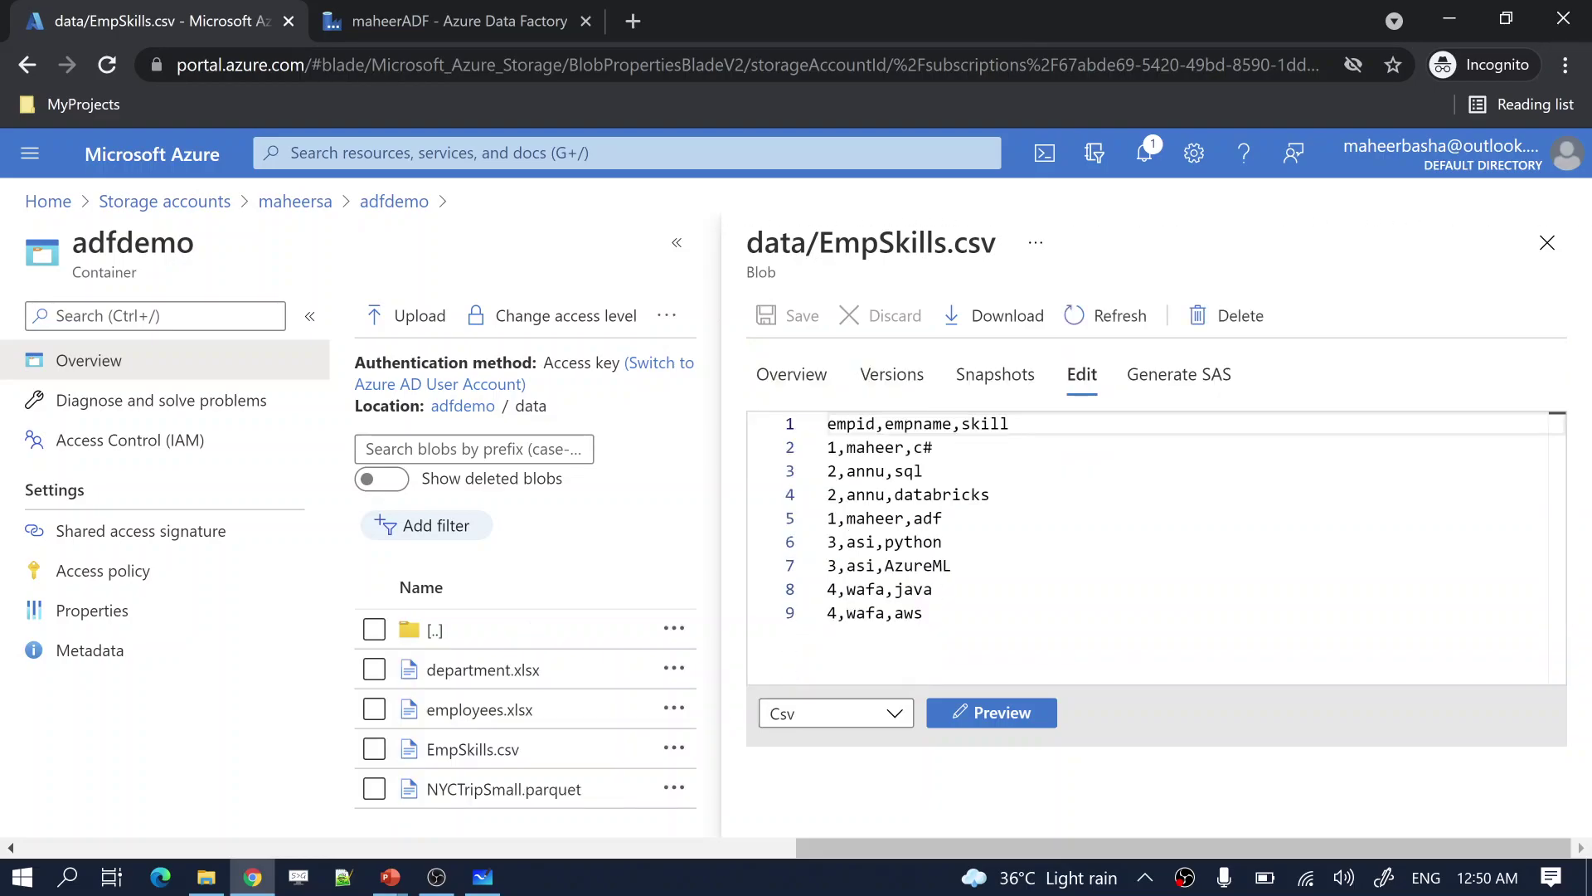
Switch back to Data Factory, refresh the empSkills source's data preview and check its rows in an enlarged pane.
left_click(486, 16)
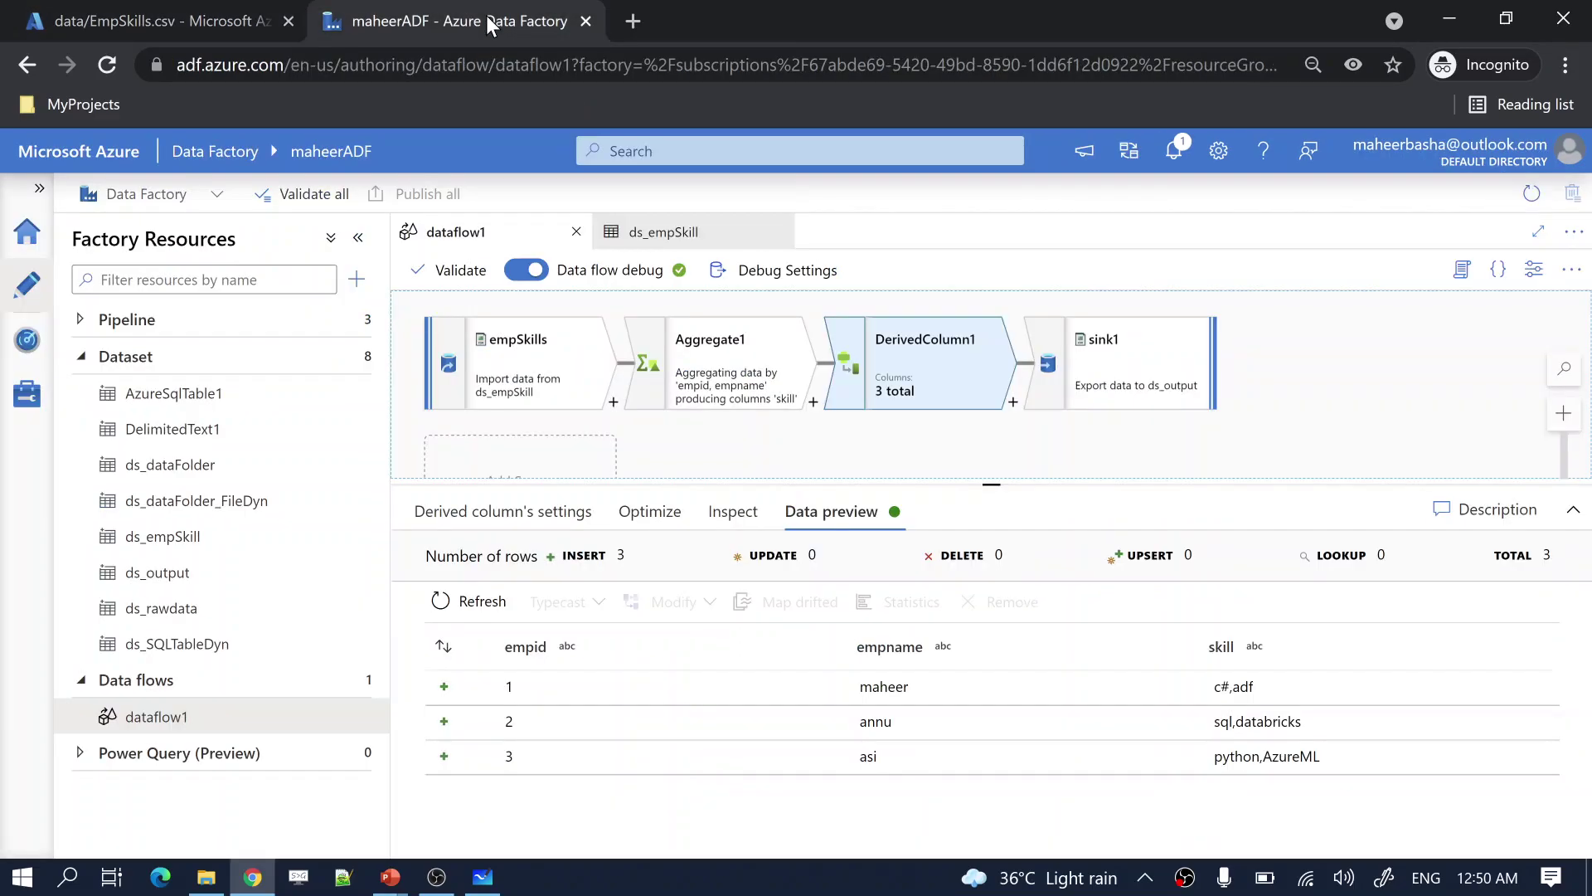
left_click(533, 380)
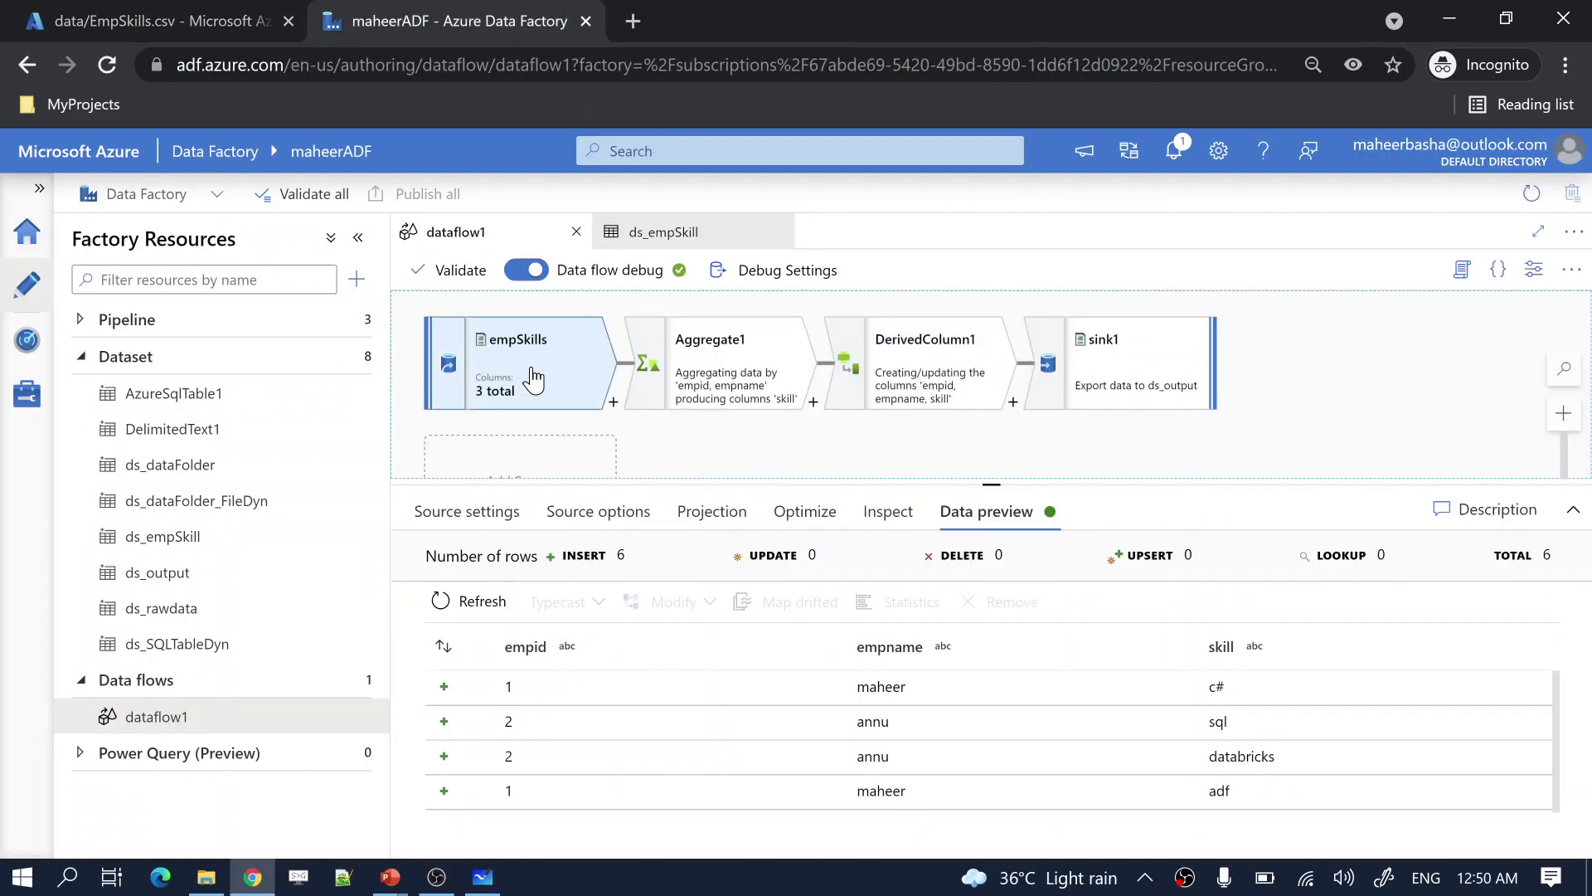
left_click(483, 603)
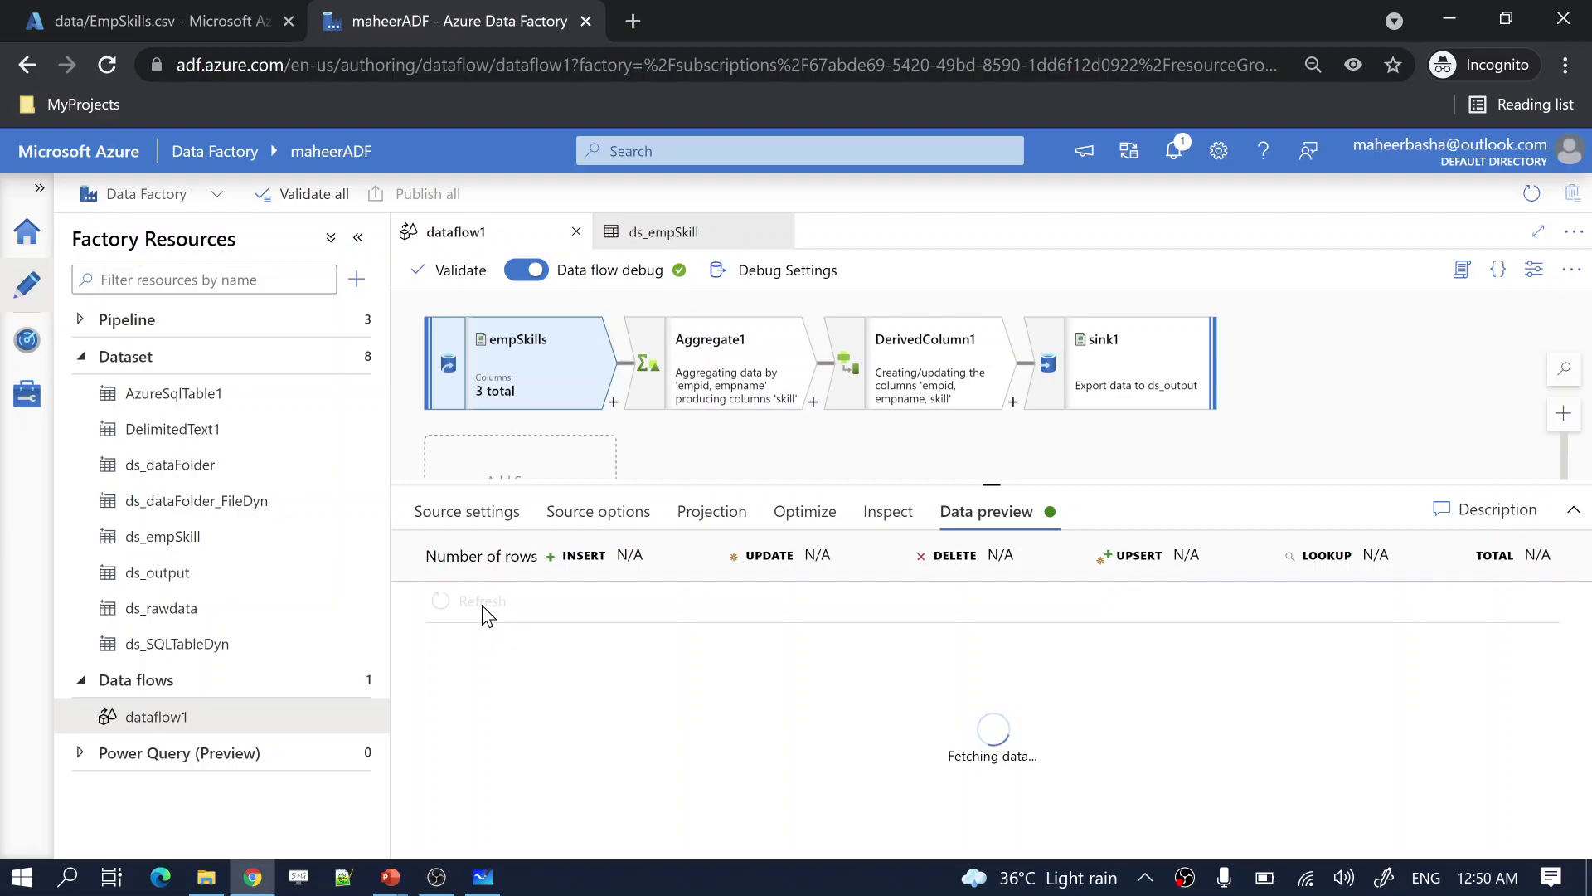
left_click_drag(982, 481, 977, 289)
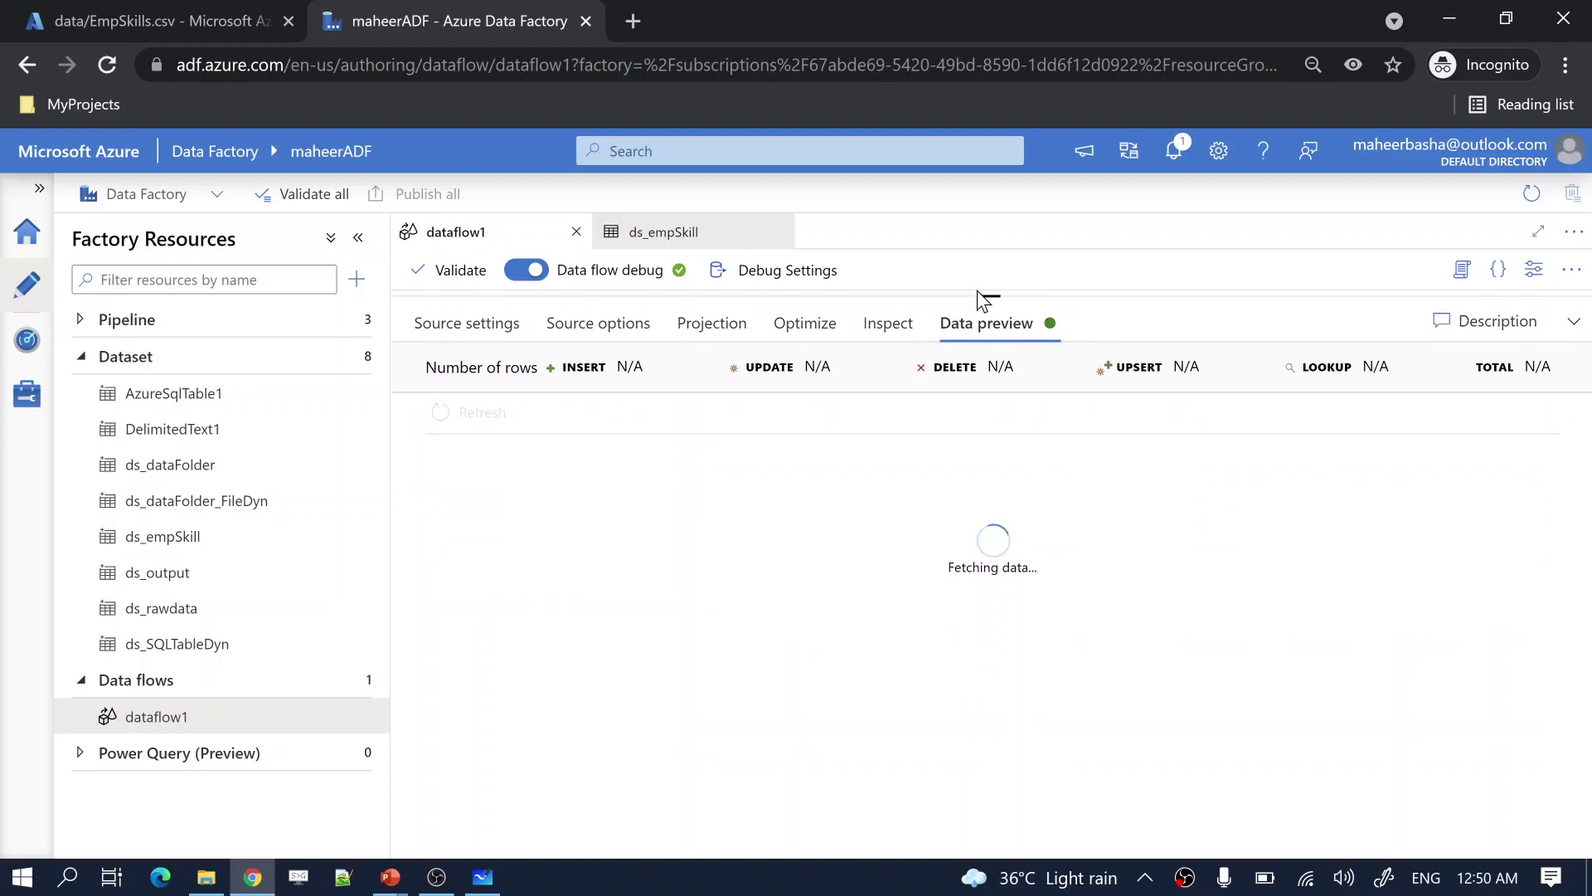
left_click_drag(975, 352, 927, 385)
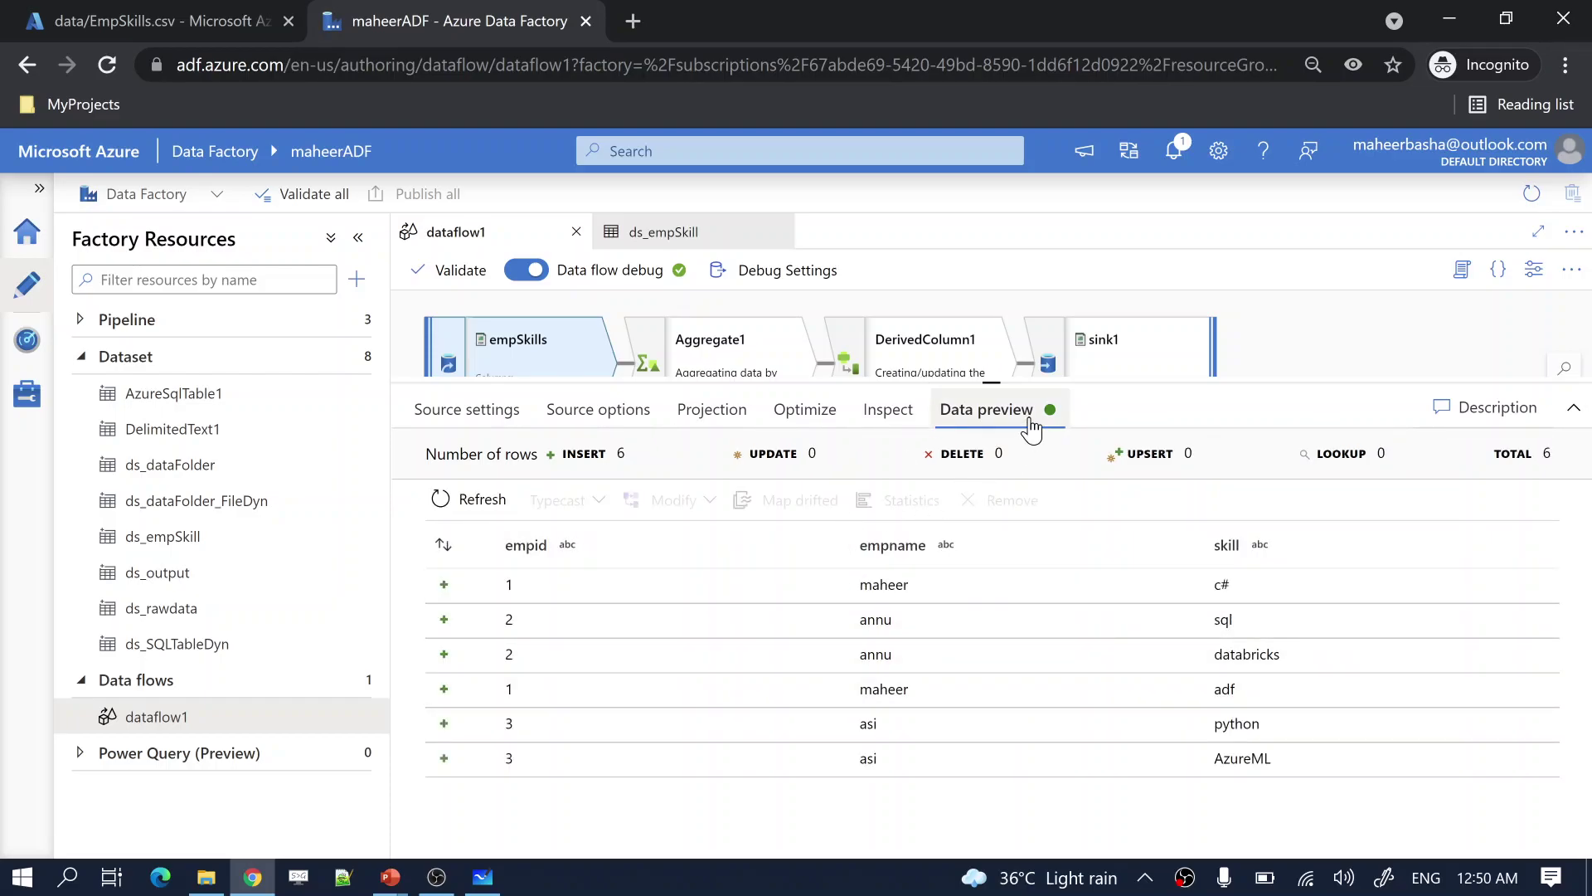
left_click_drag(505, 591, 1136, 739)
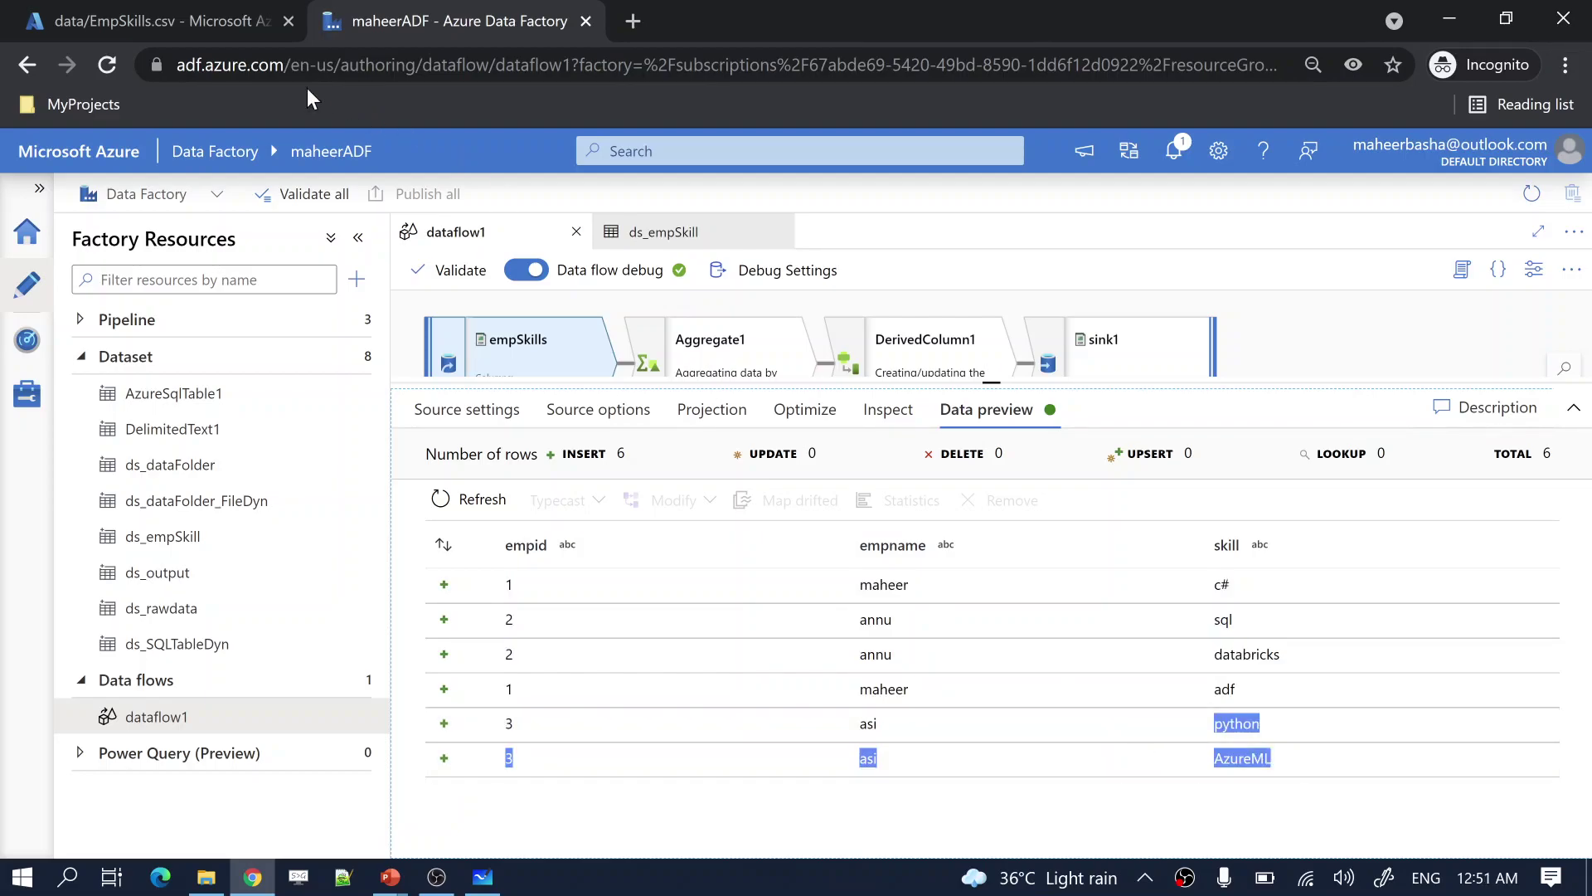
Delete the two empid 3 rows from EmpSkills.csv in the Azure portal and save the file.
left_click(230, 37)
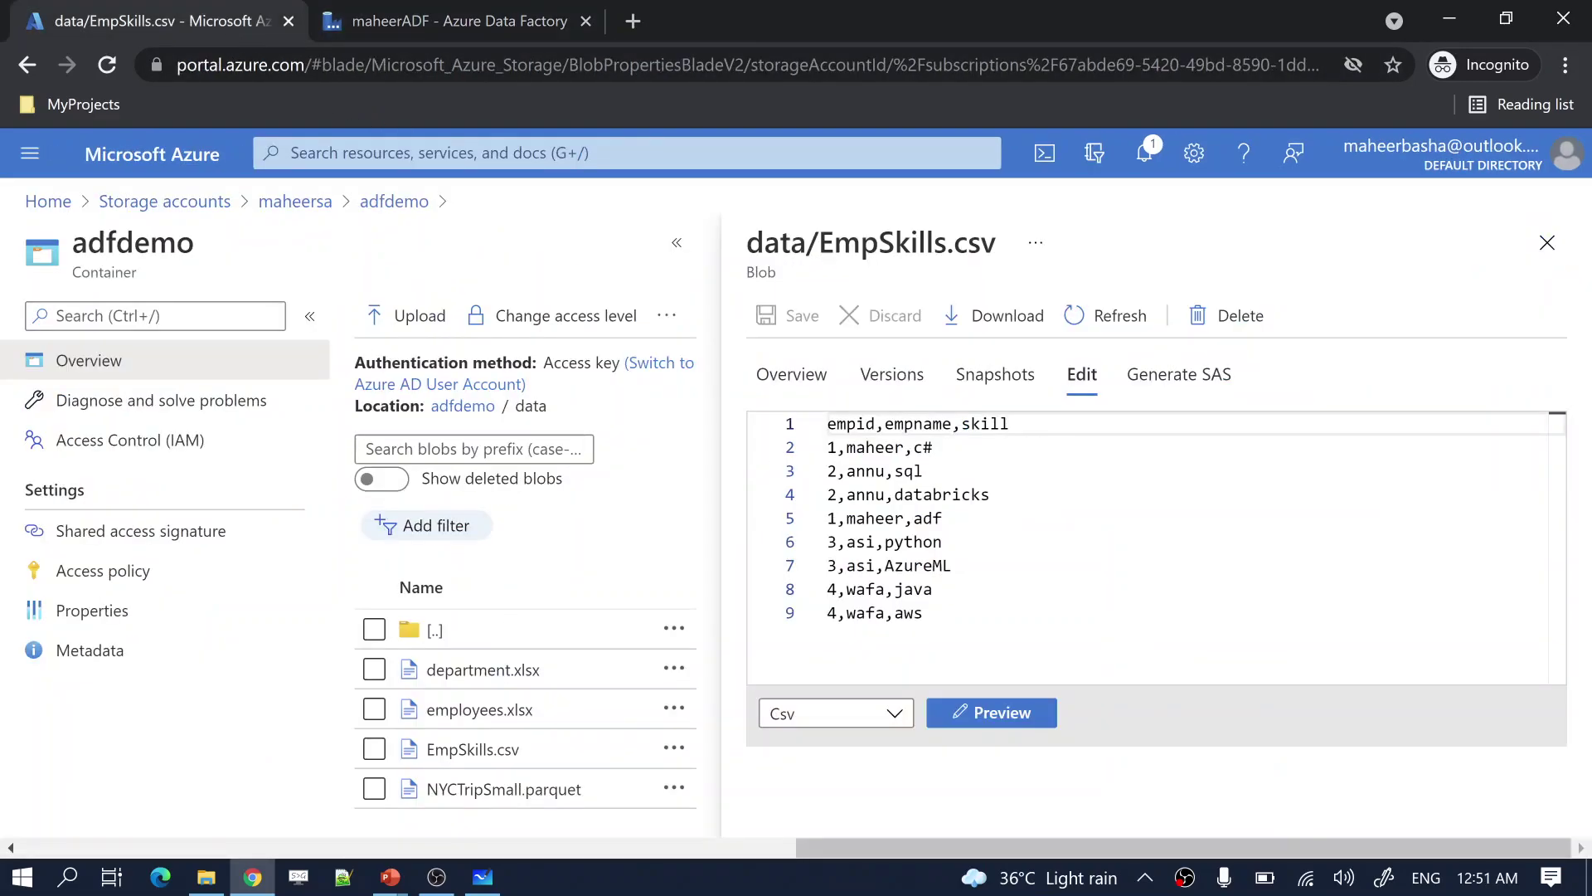
left_click_drag(952, 566, 817, 552)
key("BackSpace")
key("BackSpace")
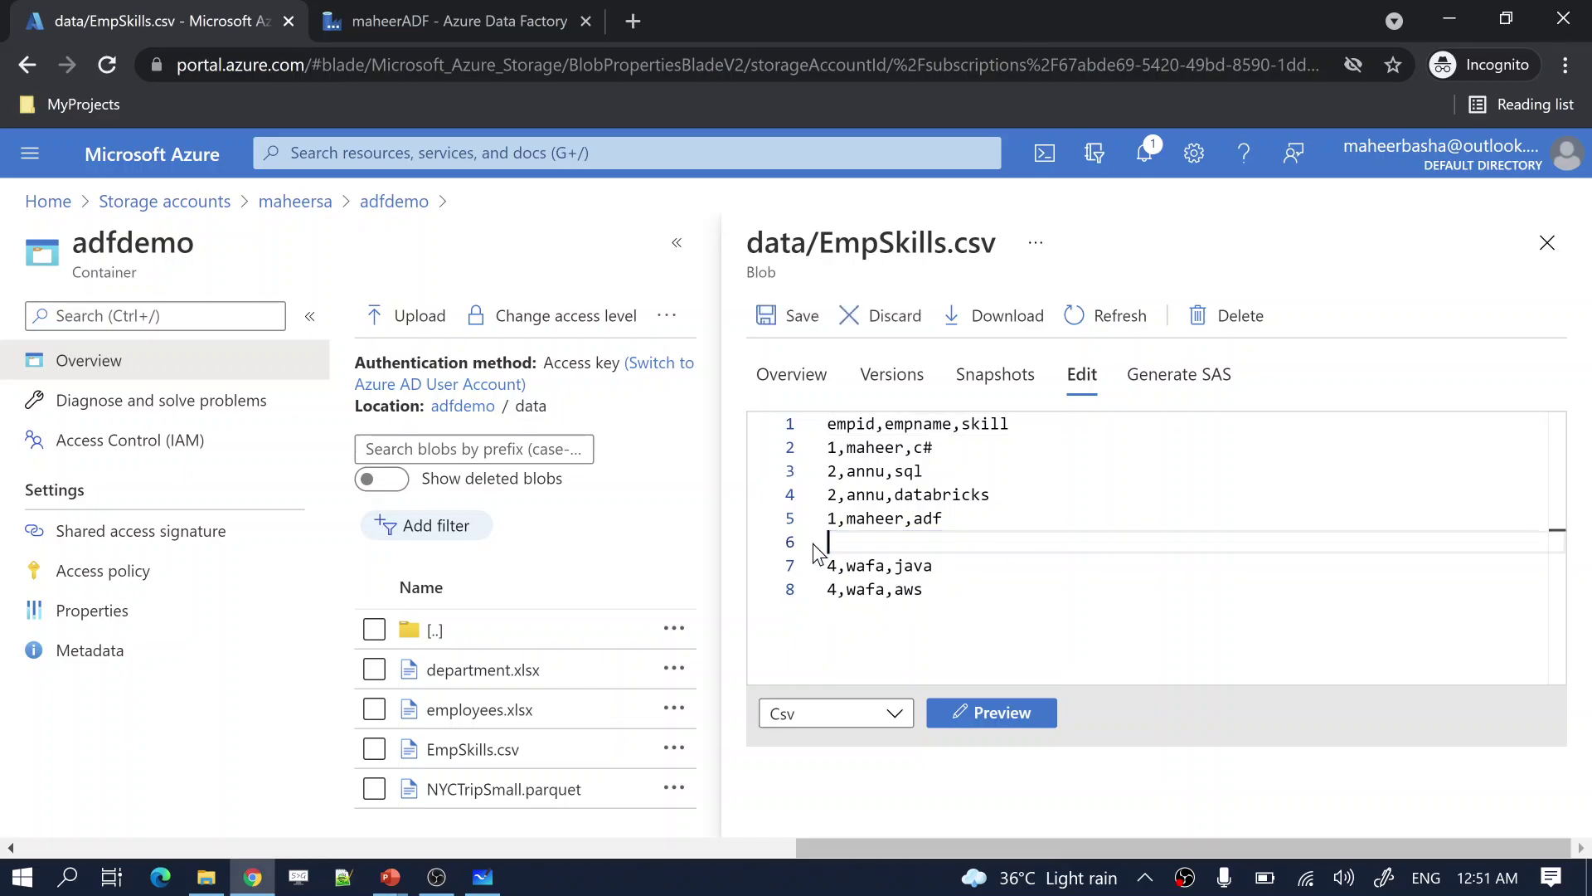
left_click(792, 328)
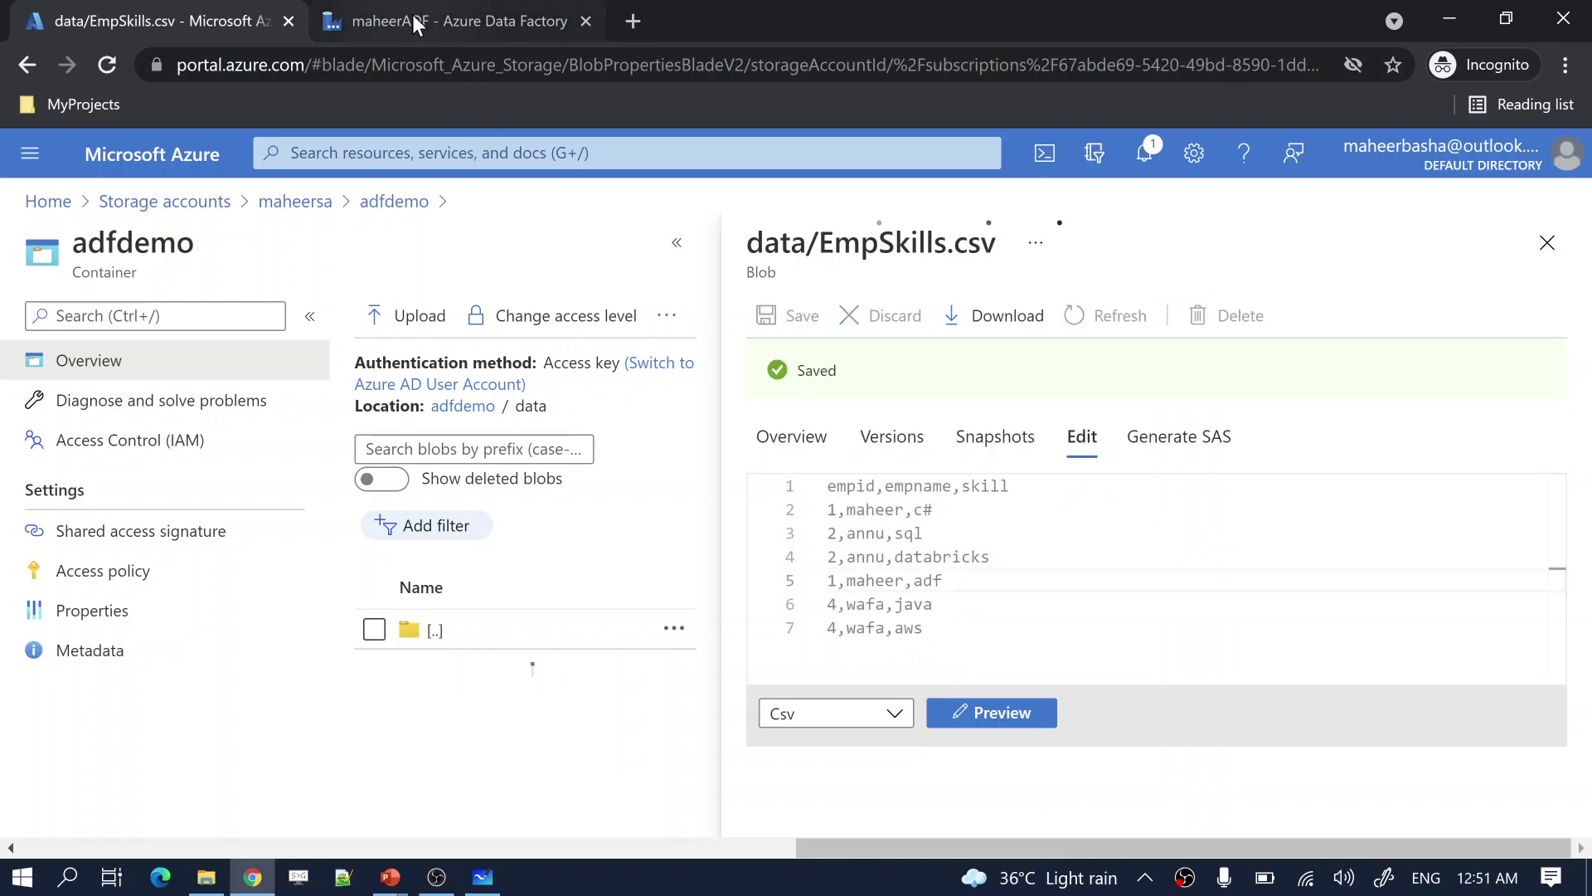
Return to the data flow and refresh the empSkills preview again to check for the deleted empid 3 rows.
left_click(415, 21)
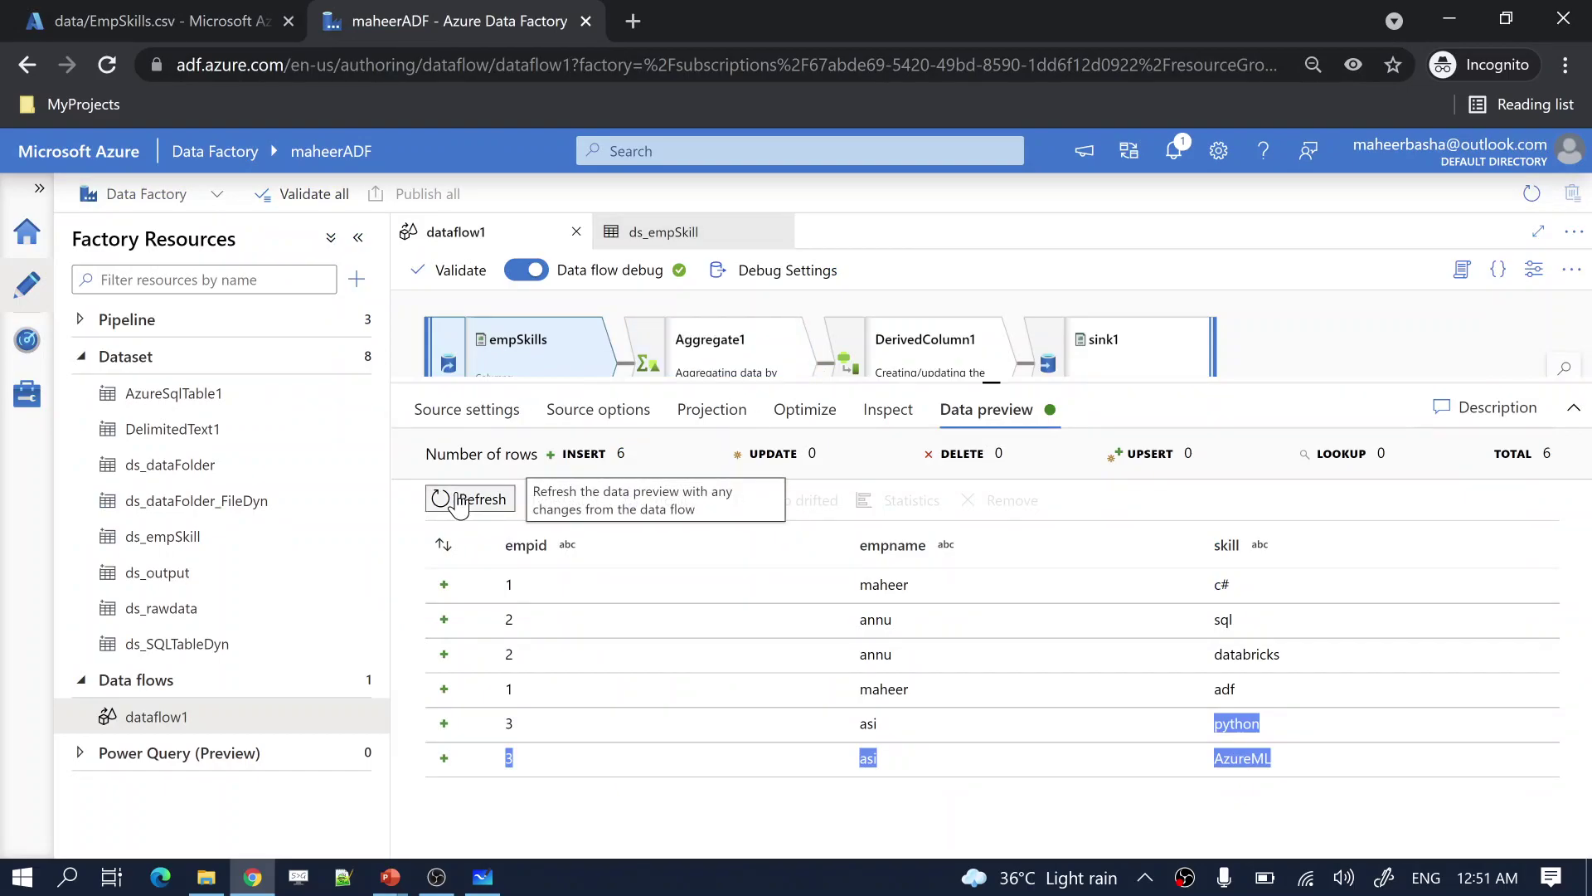
left_click(458, 496)
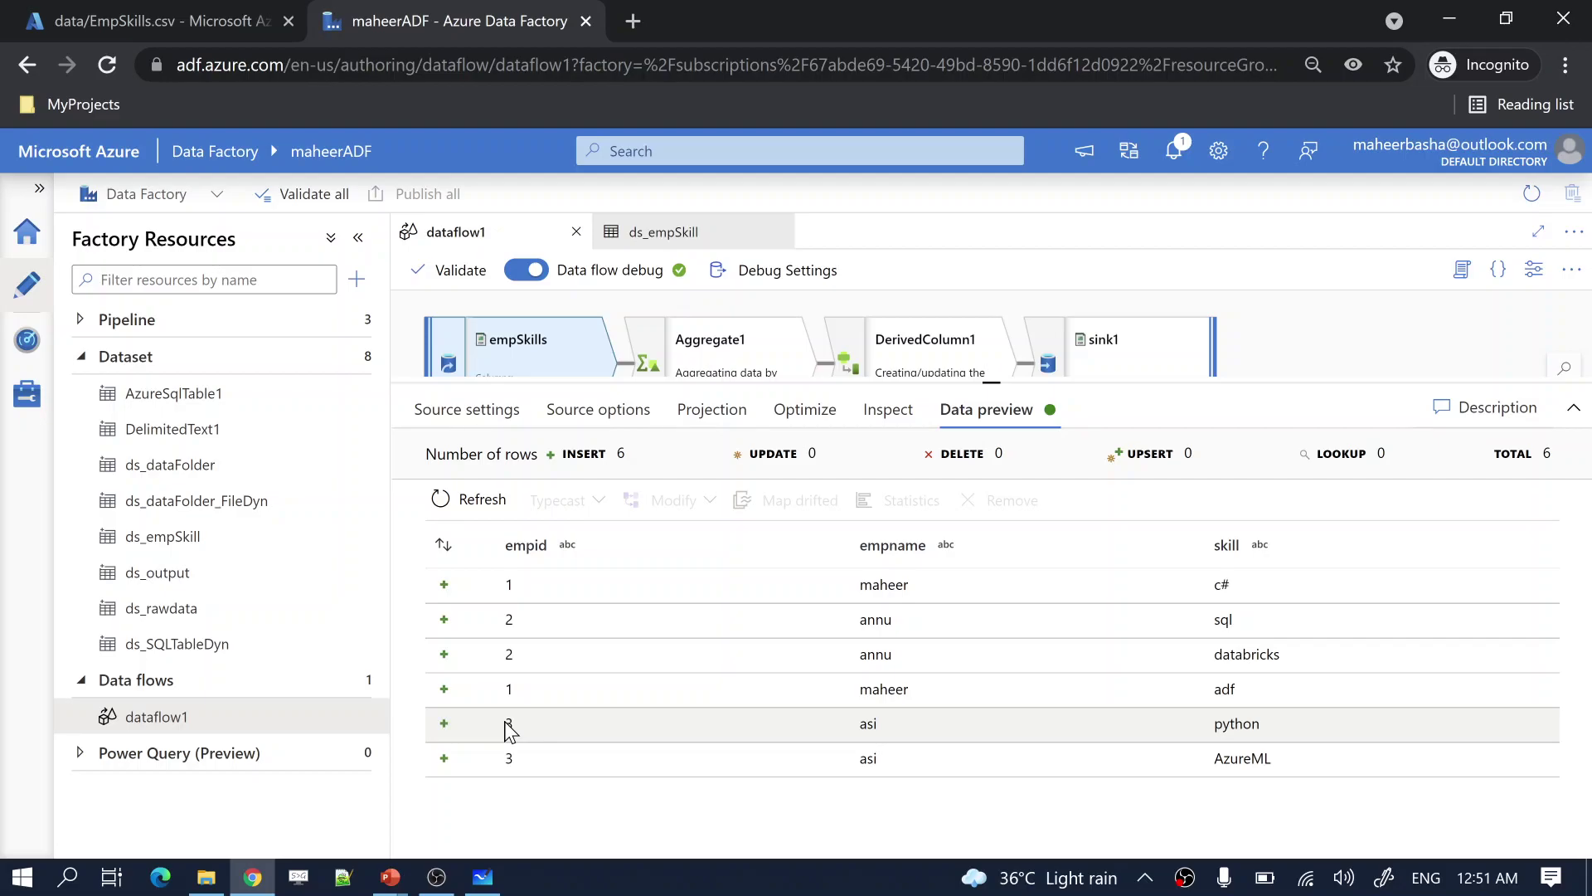
Switch to Microsoft Whiteboard, clear the canvas and handwrite the heading "Data flows".
key("alt+Tab")
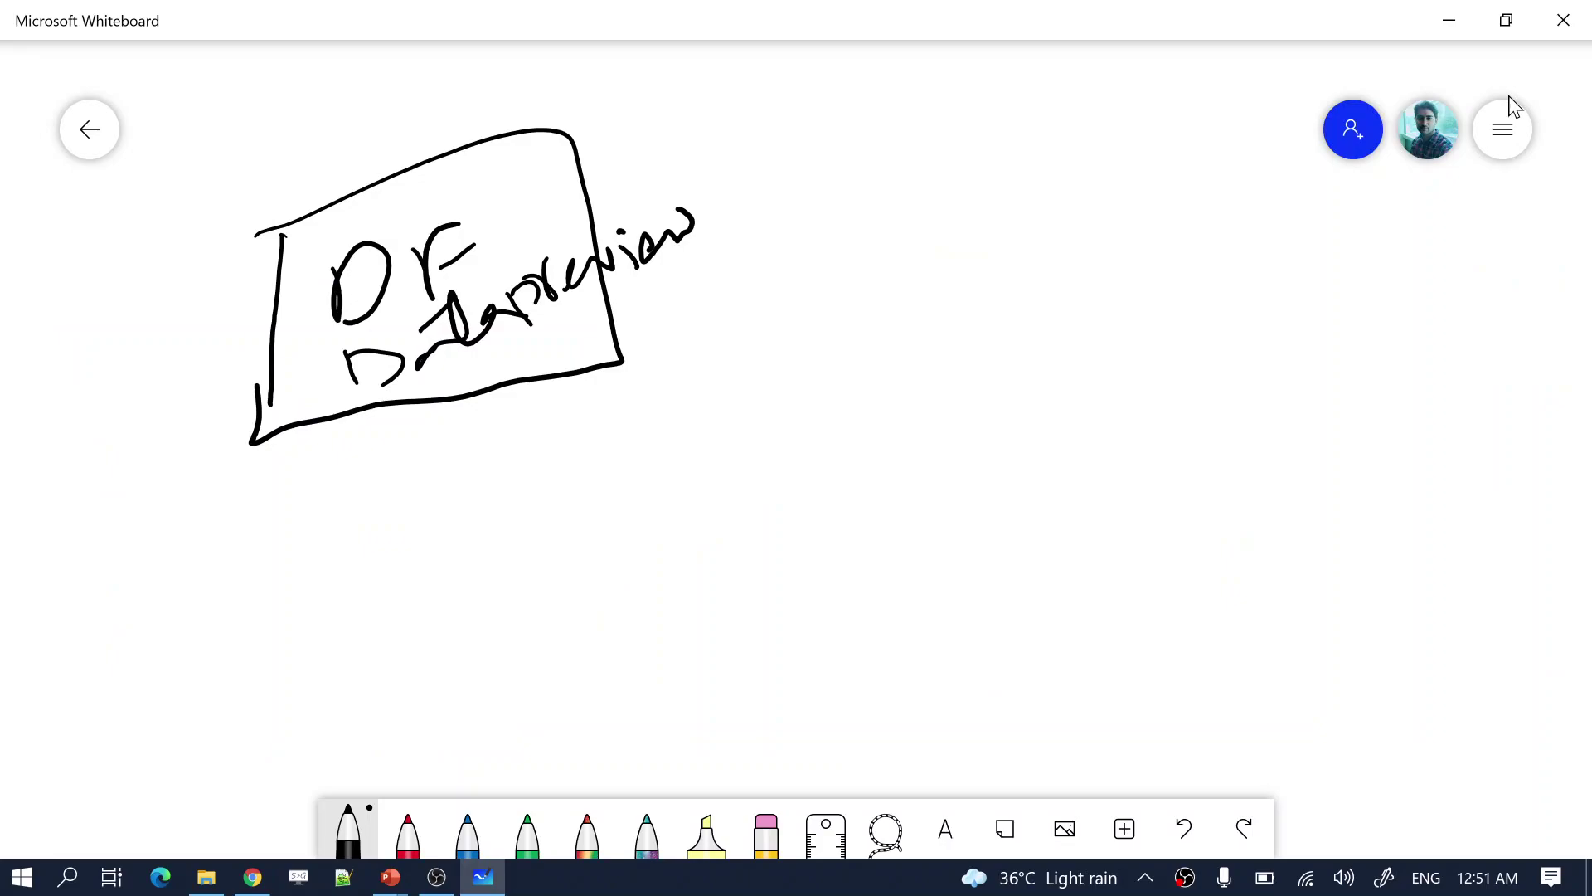
left_click(1498, 124)
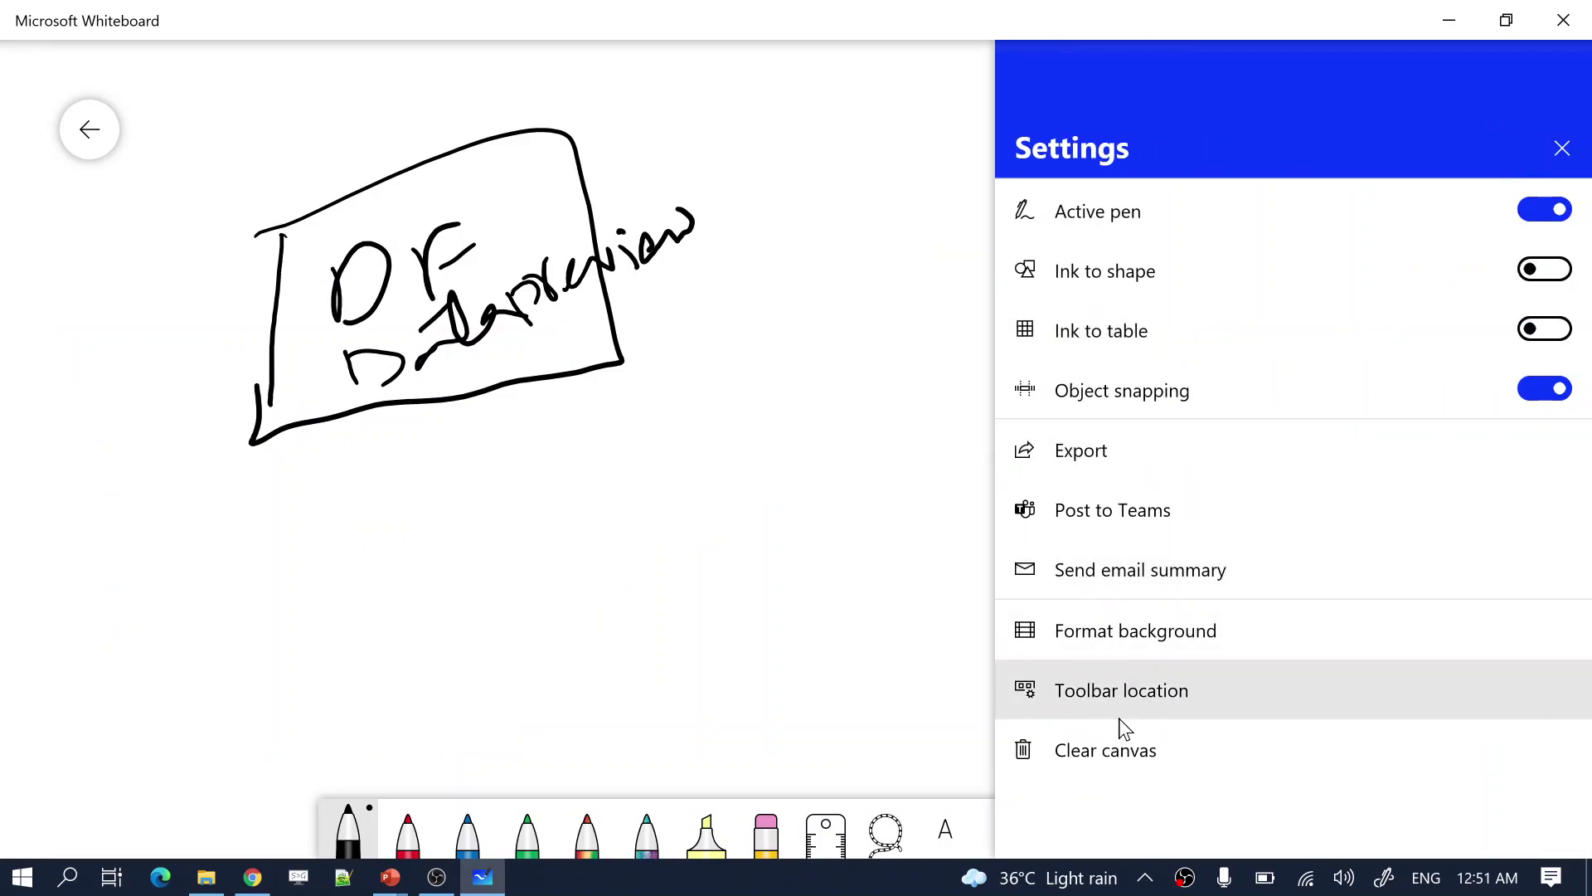
left_click(1108, 755)
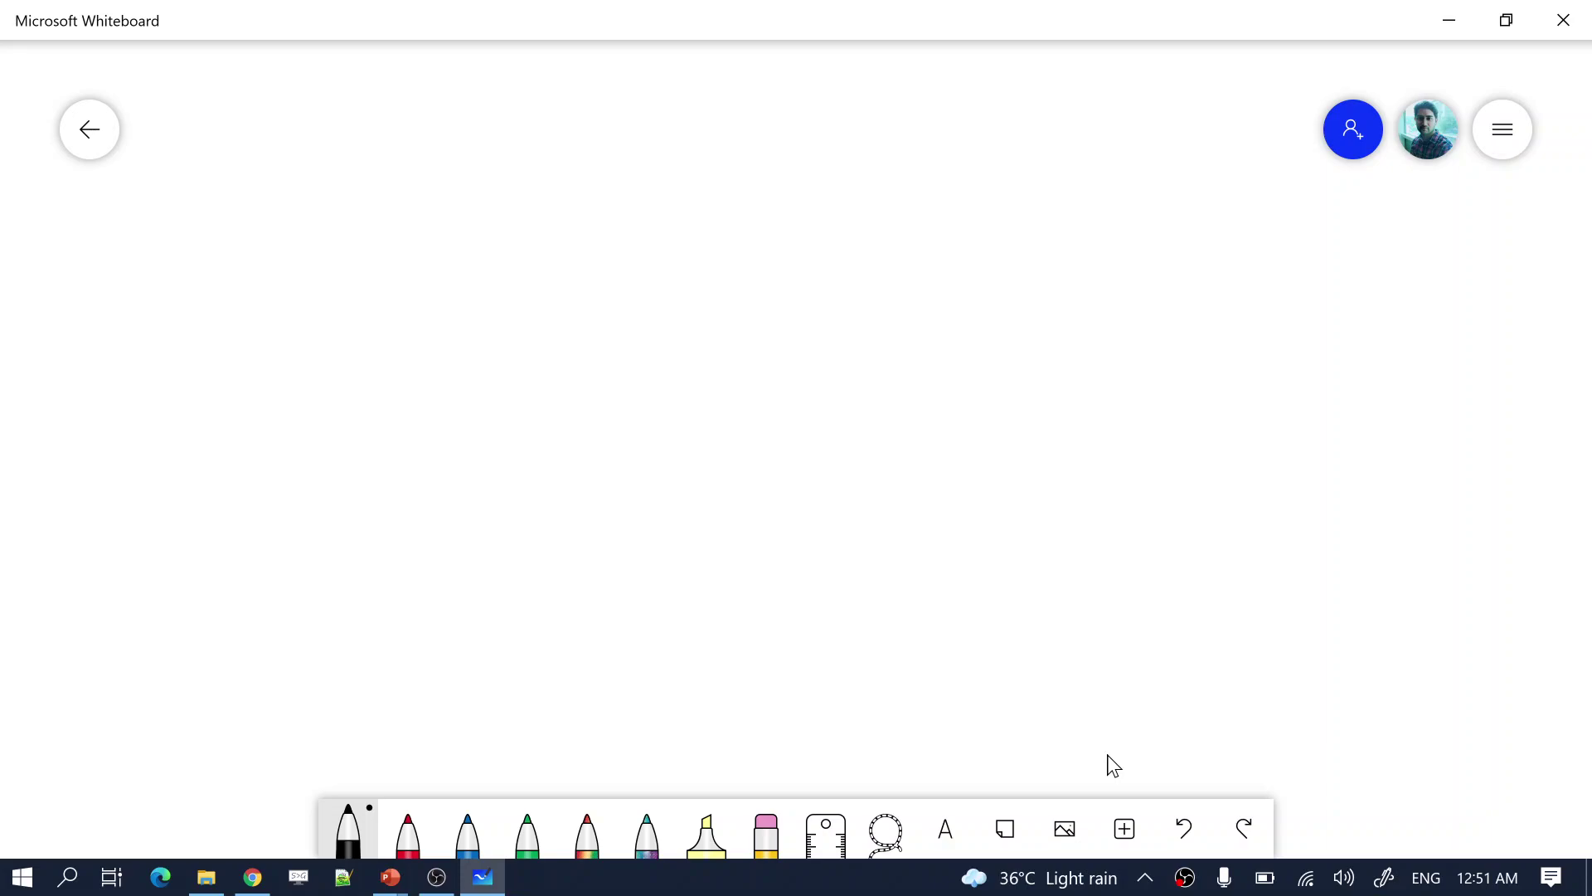
mouse_move(253, 226)
left_mouse_down()
mouse_move(270, 276)
mouse_move(378, 222)
mouse_move(396, 247)
mouse_move(468, 212)
left_mouse_up()
left_click(428, 199)
left_click_drag(359, 193, 386, 182)
mouse_move(491, 172)
left_mouse_down()
mouse_move(503, 166)
mouse_move(523, 237)
left_mouse_up()
left_click_drag(483, 214, 516, 201)
left_click_drag(549, 139, 549, 198)
mouse_move(566, 162)
left_mouse_down()
mouse_move(640, 149)
mouse_move(622, 224)
left_mouse_up()
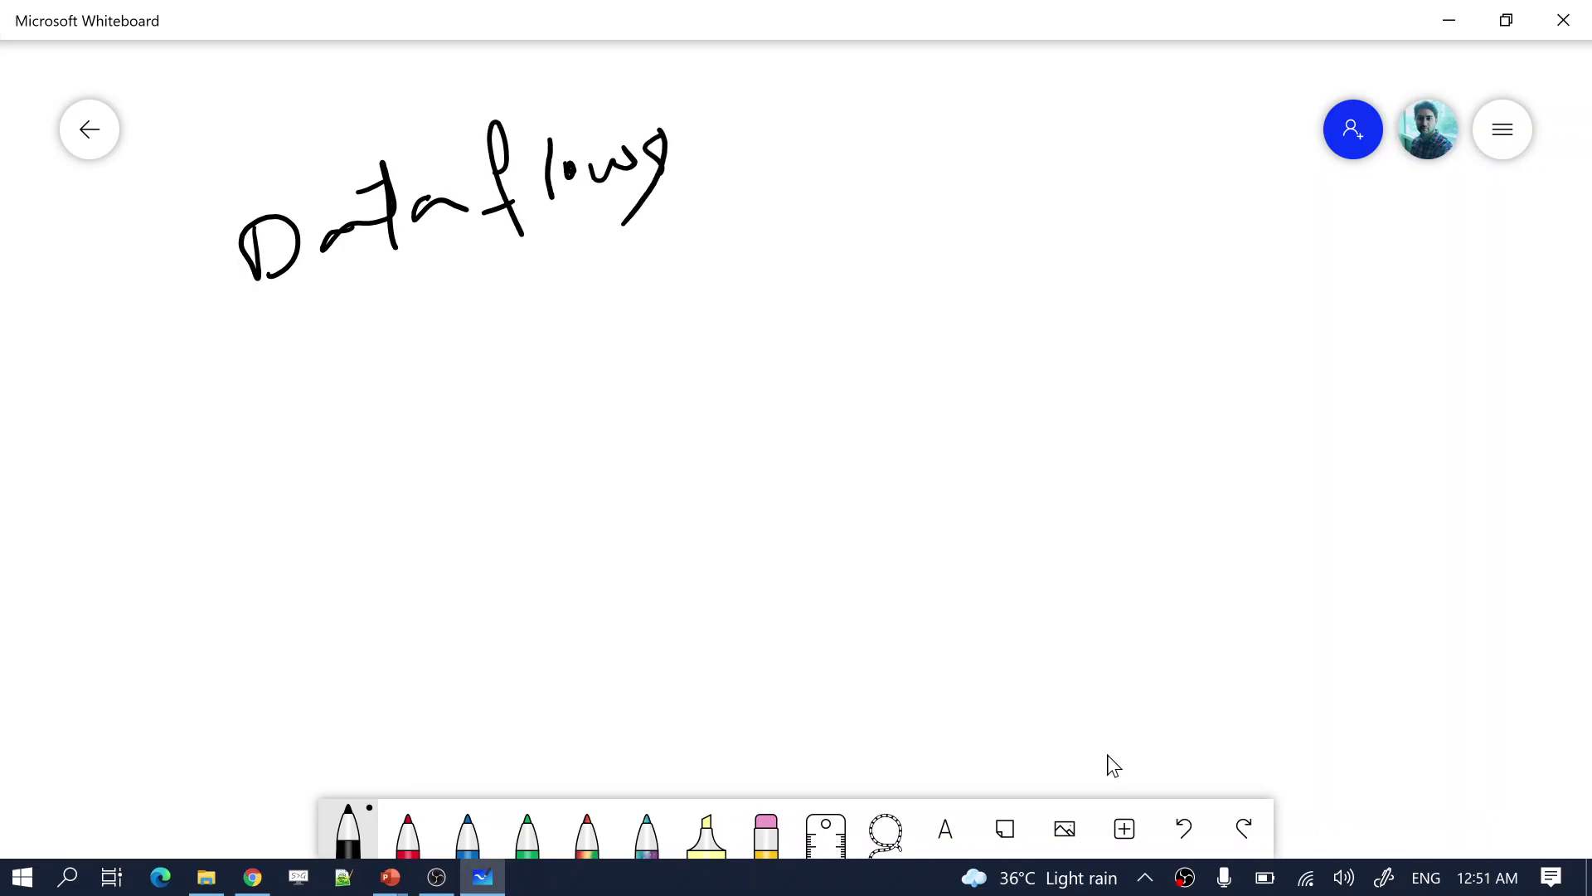
Draw an elbow arrow from the "Data flows" heading to the handwritten word "Spark" and box that word.
mouse_move(470, 266)
left_mouse_down()
mouse_move(622, 395)
mouse_move(701, 384)
left_mouse_up()
mouse_move(666, 358)
left_mouse_down()
mouse_move(701, 359)
mouse_move(688, 422)
left_mouse_up()
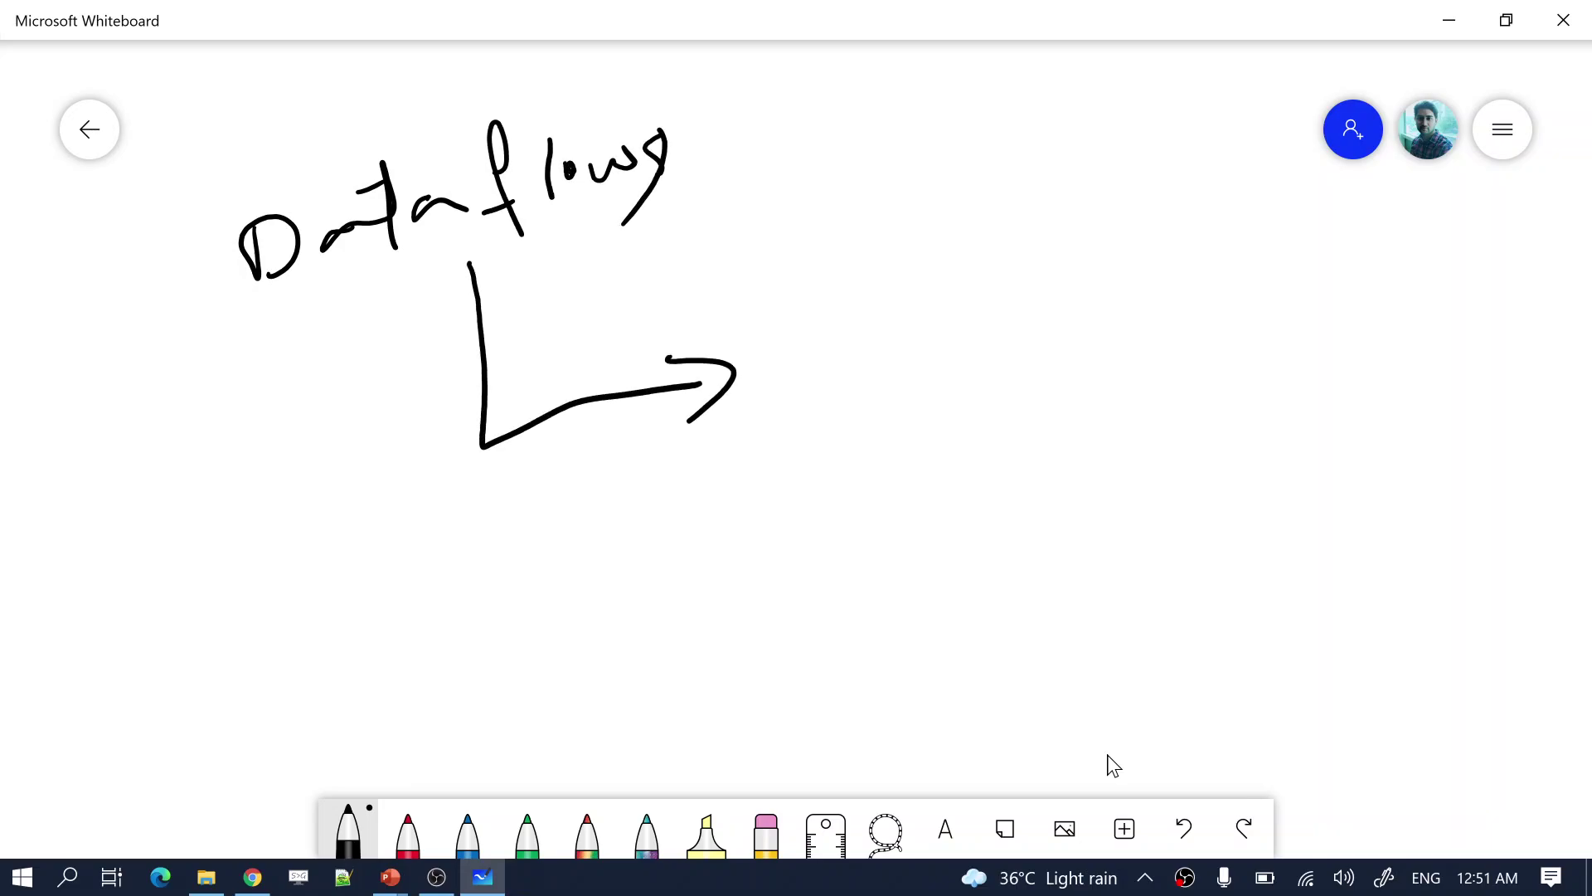
left_click_drag(832, 304, 786, 408)
mouse_move(839, 355)
left_mouse_down()
mouse_move(869, 409)
mouse_move(933, 307)
mouse_move(994, 328)
left_mouse_up()
left_click_drag(1007, 261, 993, 327)
left_click_drag(994, 309, 1049, 311)
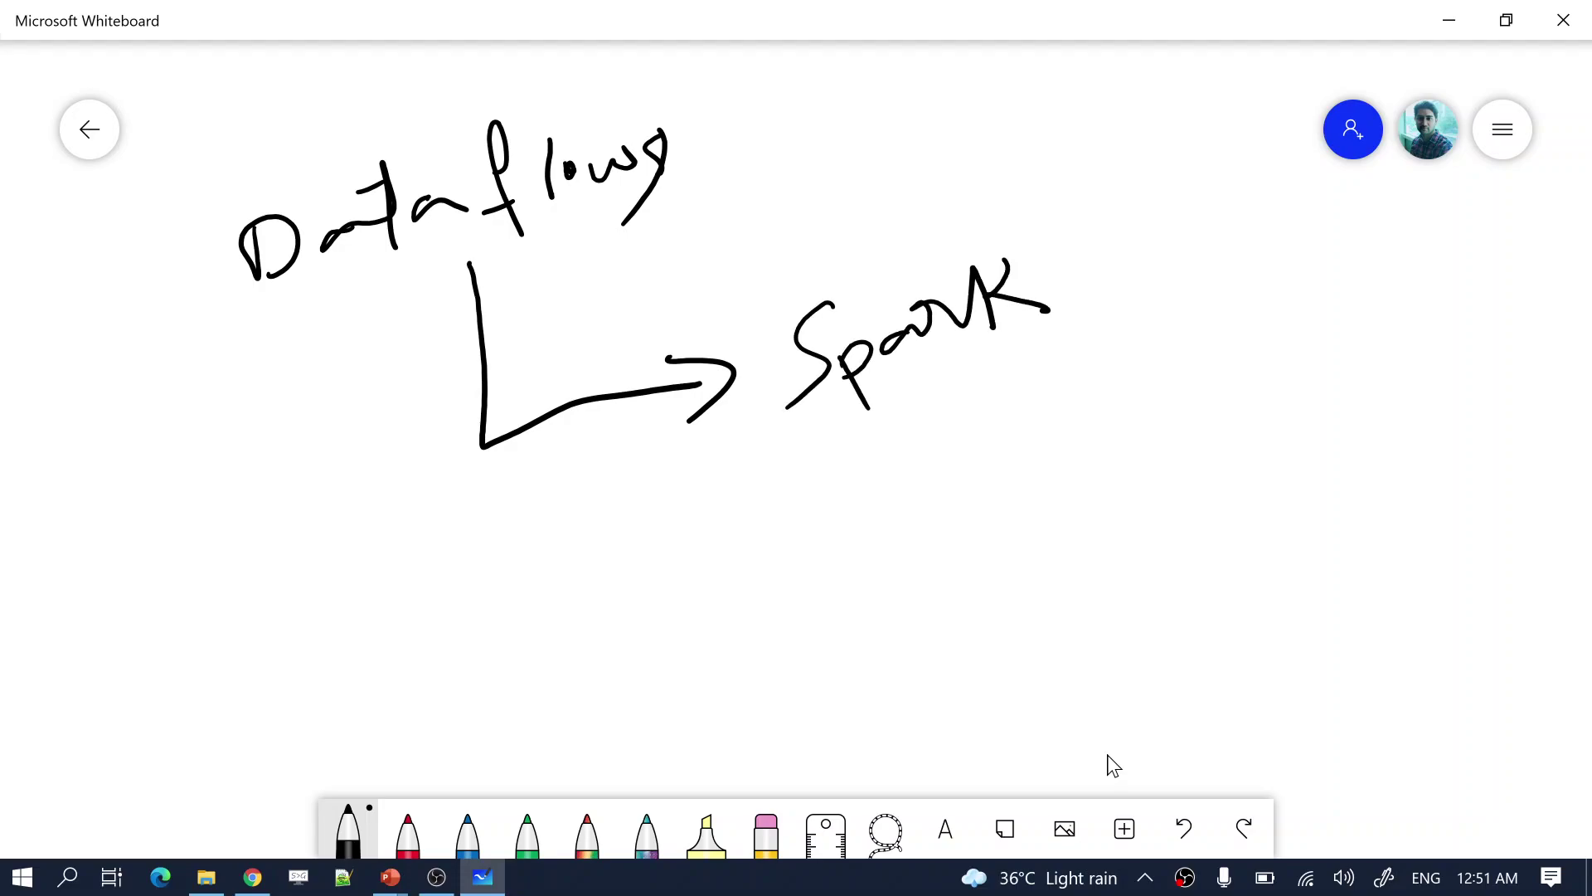
mouse_move(811, 451)
left_mouse_down()
mouse_move(943, 420)
mouse_move(1078, 195)
mouse_move(751, 389)
mouse_move(866, 432)
left_mouse_up()
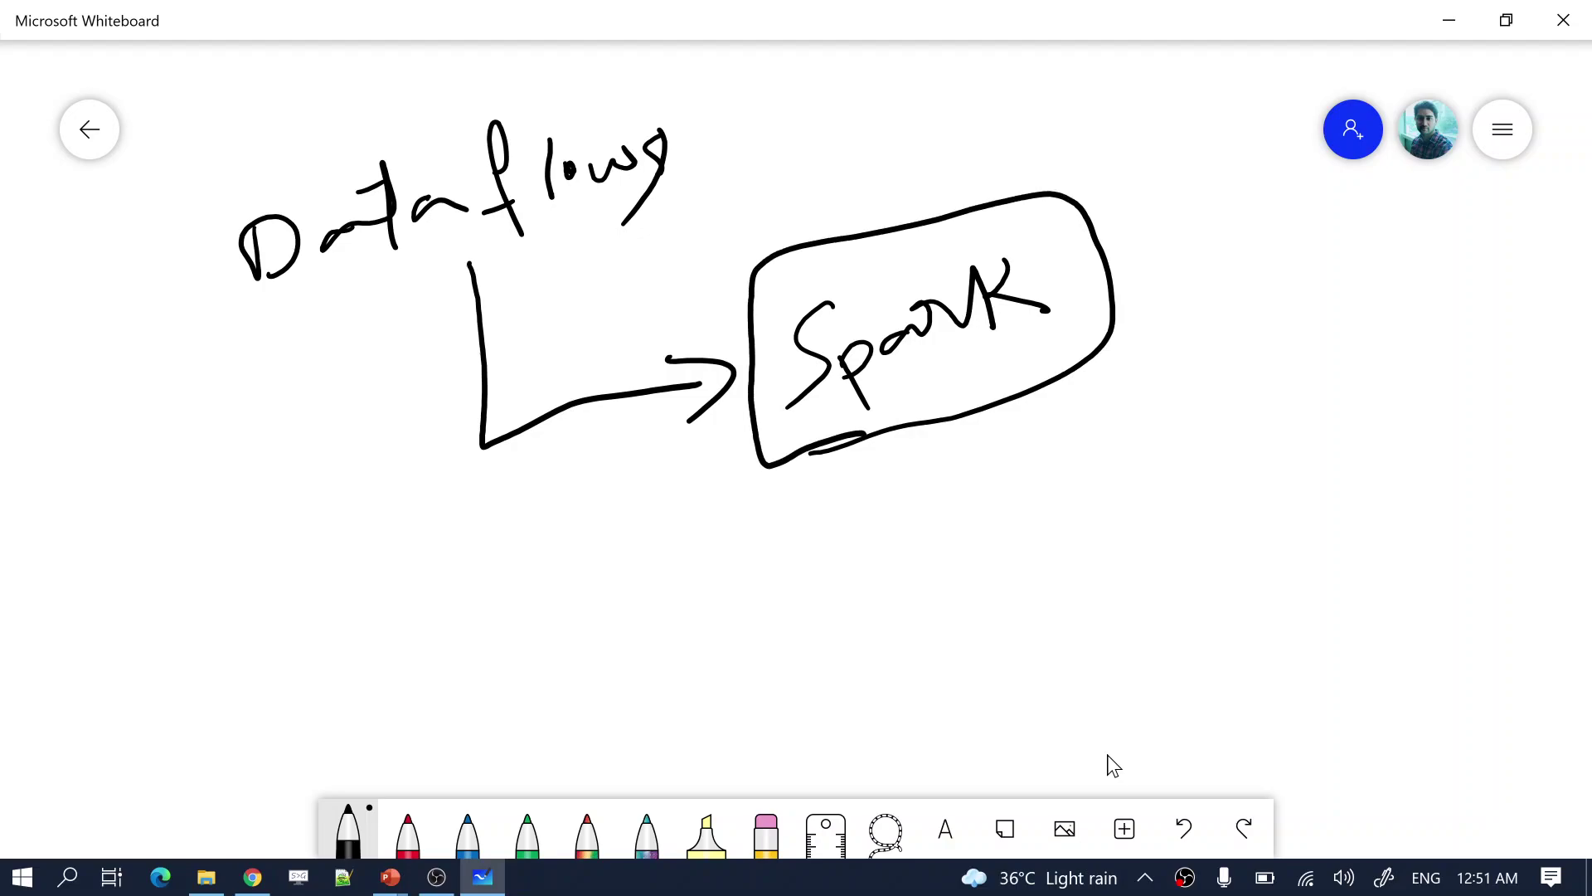
Underline "Data flows" and draw a second arrow from it to the Spark box, labelled with a double-underlined "Job".
mouse_move(225, 333)
left_mouse_down()
mouse_move(718, 192)
mouse_move(868, 96)
mouse_move(929, 218)
mouse_move(963, 150)
left_mouse_up()
mouse_move(948, 130)
left_mouse_down()
mouse_move(975, 111)
mouse_move(994, 142)
left_mouse_up()
mouse_move(1003, 91)
left_mouse_down()
mouse_move(1017, 136)
mouse_move(1058, 138)
left_mouse_up()
left_click_drag(976, 189, 1074, 146)
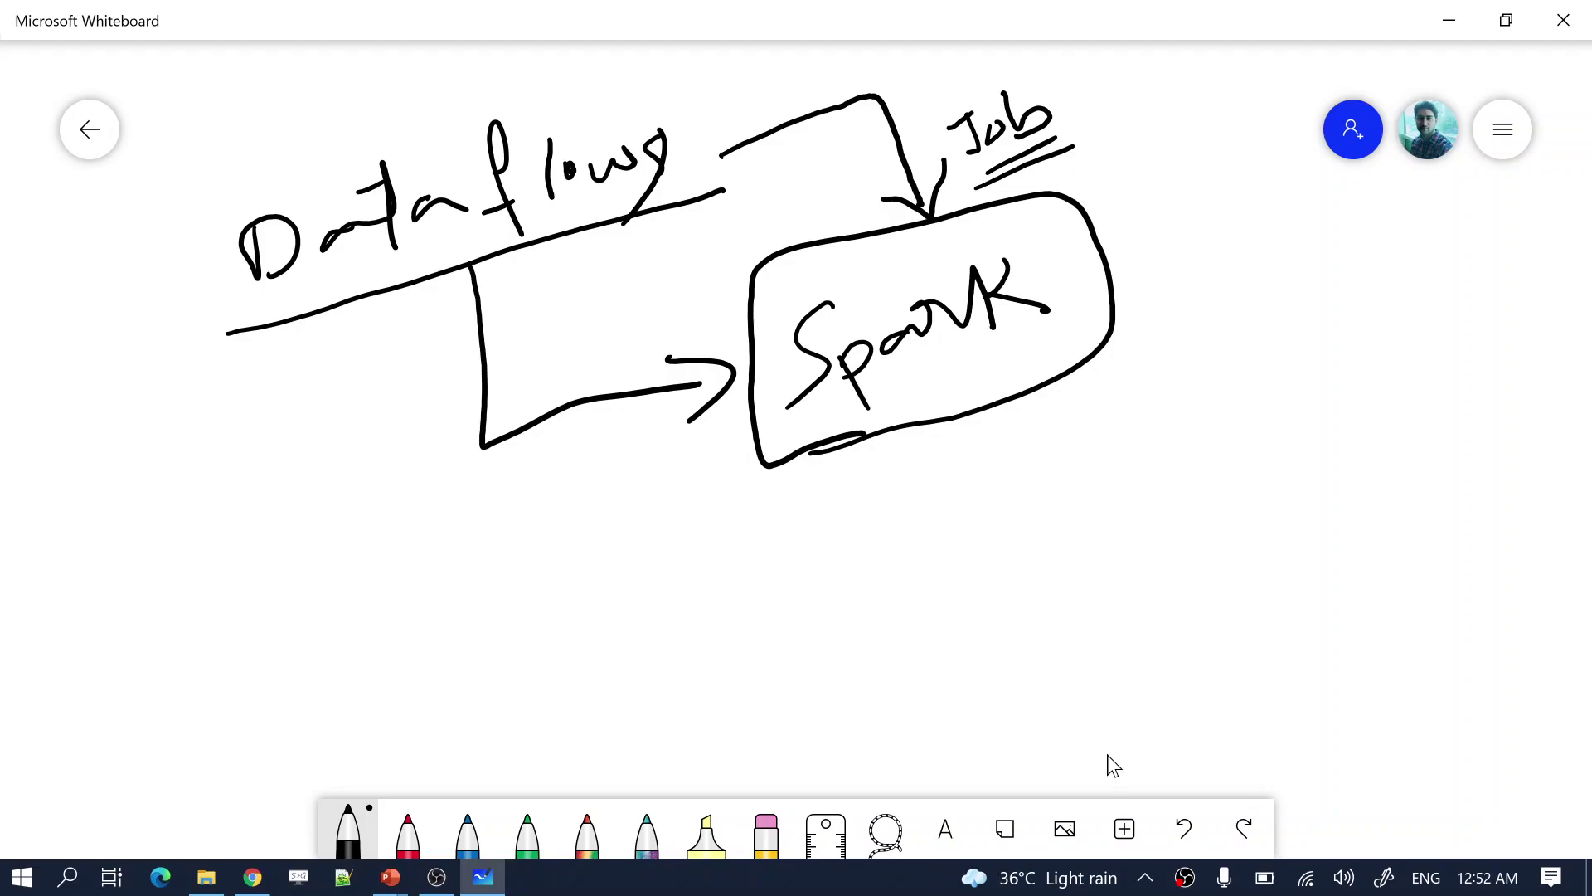
Handwrite "dataframe" below the Spark box and draw an arrow from it to a table outline with a header line.
left_click_drag(631, 535, 630, 572)
mouse_move(620, 552)
left_mouse_down()
mouse_move(628, 573)
mouse_move(657, 568)
left_mouse_up()
mouse_move(709, 476)
left_mouse_down()
mouse_move(695, 554)
mouse_move(755, 548)
left_mouse_up()
mouse_move(681, 524)
left_mouse_down()
mouse_move(718, 511)
mouse_move(775, 583)
mouse_move(797, 526)
mouse_move(888, 541)
mouse_move(1141, 465)
left_mouse_up()
mouse_move(1093, 448)
left_mouse_down()
mouse_move(1143, 456)
mouse_move(1124, 481)
left_mouse_up()
mouse_move(1144, 357)
left_mouse_down()
mouse_move(1199, 569)
mouse_move(1458, 257)
mouse_move(1489, 523)
mouse_move(1198, 599)
mouse_move(1184, 561)
left_mouse_up()
left_click_drag(1154, 415, 1410, 316)
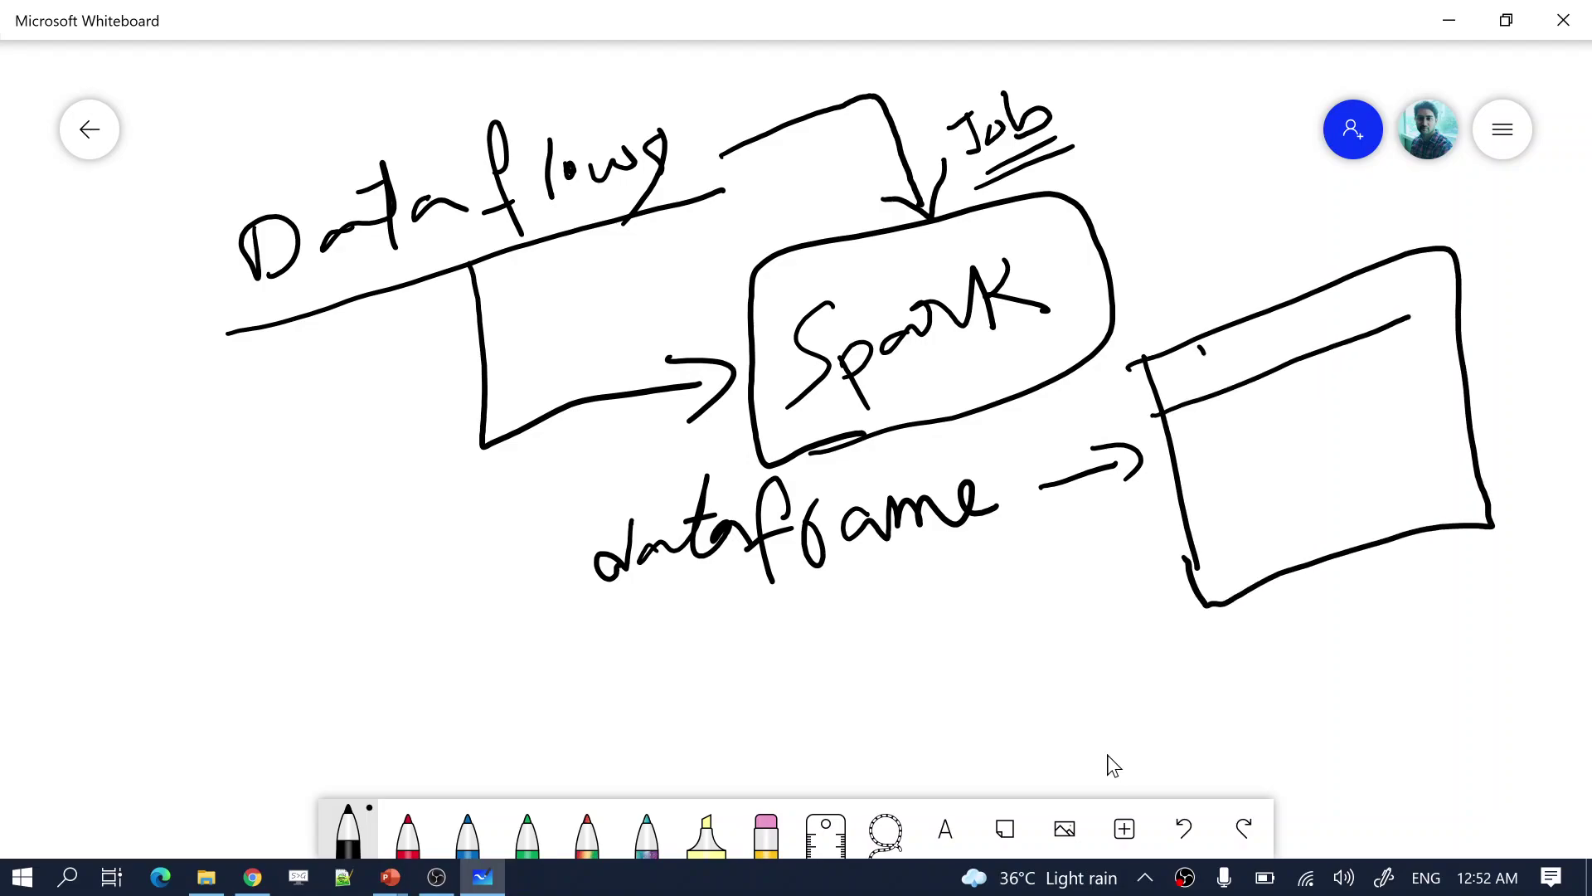
Fill the table outline with column and row lines and write "Named column" above it.
left_click_drag(1201, 347, 1290, 549)
left_click_drag(1250, 323, 1331, 517)
left_click_drag(1300, 293, 1380, 522)
mouse_move(1353, 269)
left_mouse_down()
mouse_move(1412, 436)
mouse_move(1399, 299)
mouse_move(1456, 476)
left_mouse_up()
mouse_move(1382, 324)
left_mouse_down()
mouse_move(1409, 313)
mouse_move(1182, 466)
mouse_move(1464, 414)
left_mouse_up()
left_click_drag(1207, 544, 1414, 468)
left_click_drag(1236, 487, 1187, 505)
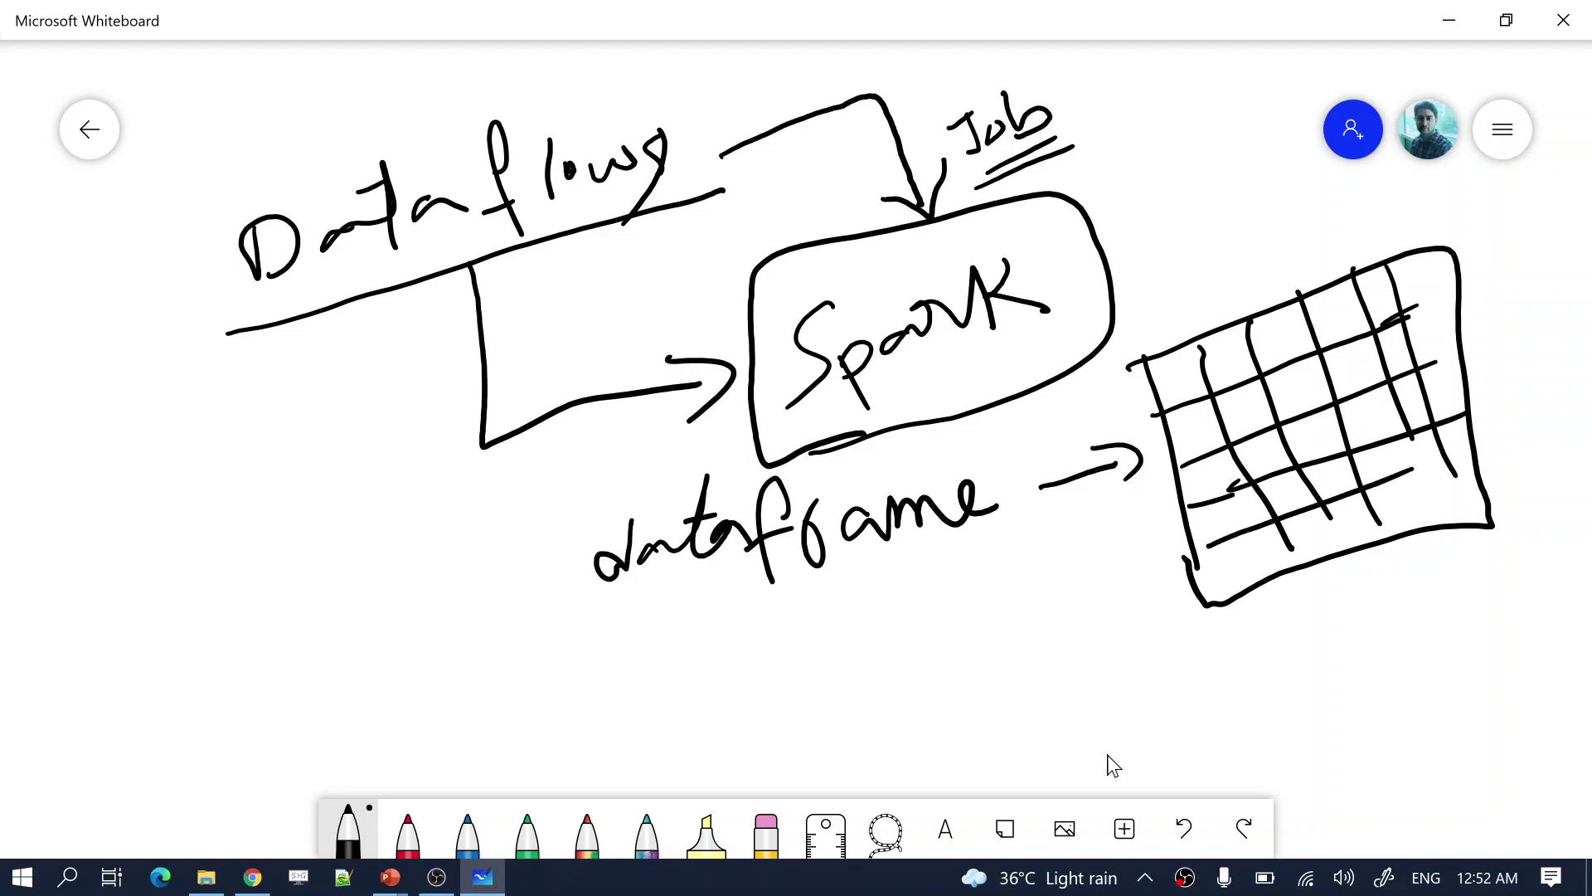
mouse_move(1382, 477)
left_mouse_down()
mouse_move(1469, 447)
mouse_move(1417, 501)
left_mouse_up()
mouse_move(1144, 322)
left_mouse_down()
mouse_move(1164, 350)
mouse_move(1226, 292)
mouse_move(1294, 259)
mouse_move(1303, 271)
mouse_move(1329, 231)
mouse_move(1353, 249)
mouse_move(1431, 209)
left_mouse_up()
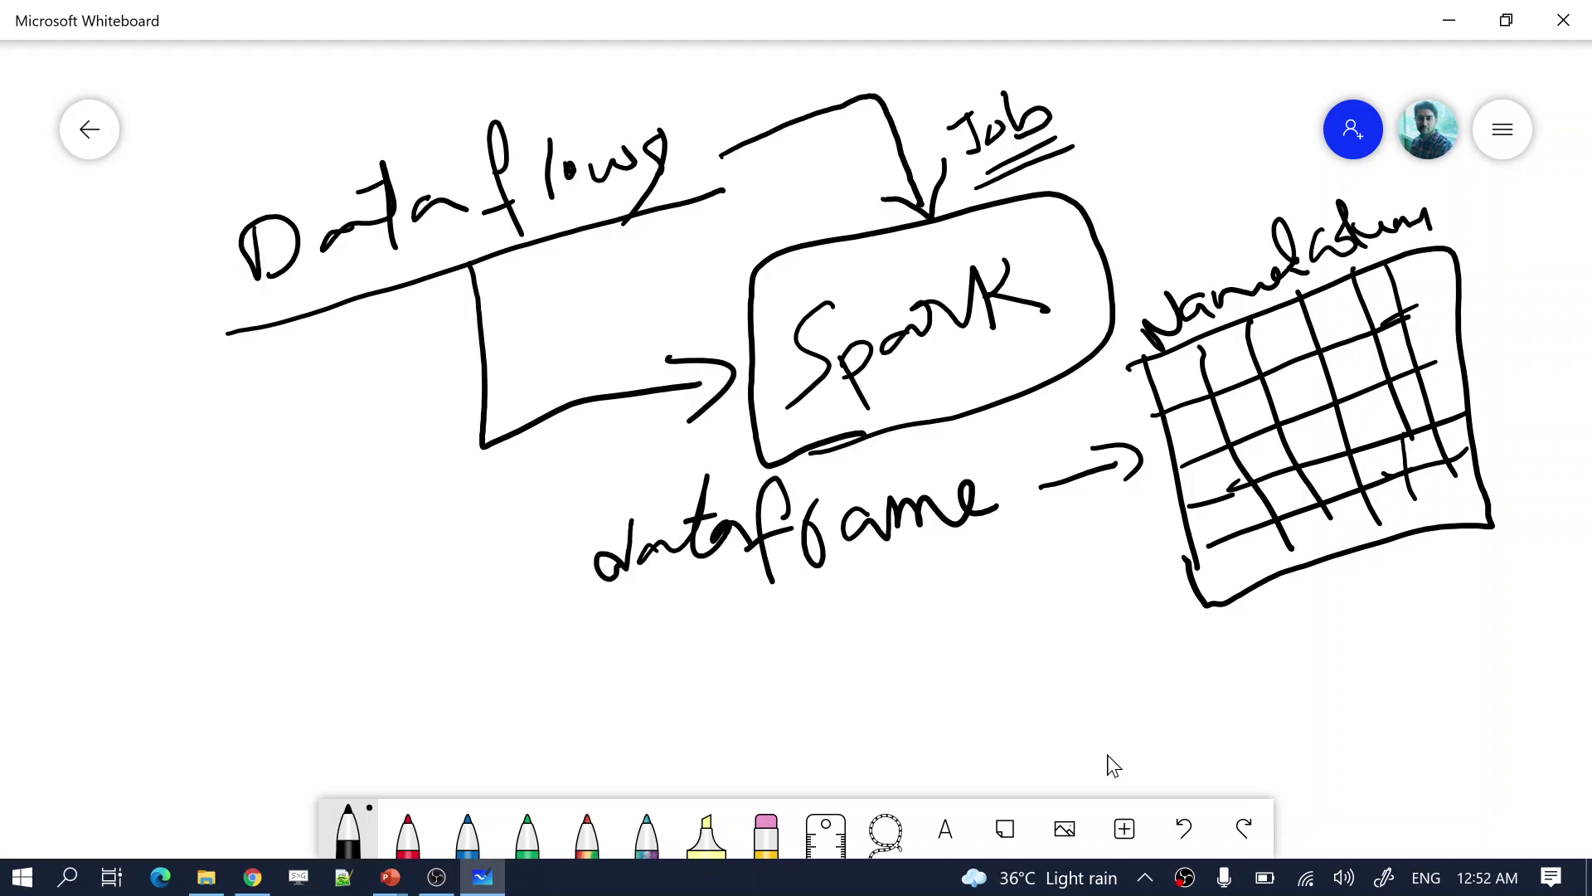
Return to Data Factory, compare the empSkills preview with EmpSkills.csv in the Azure portal and refresh the preview.
key("alt+Tab")
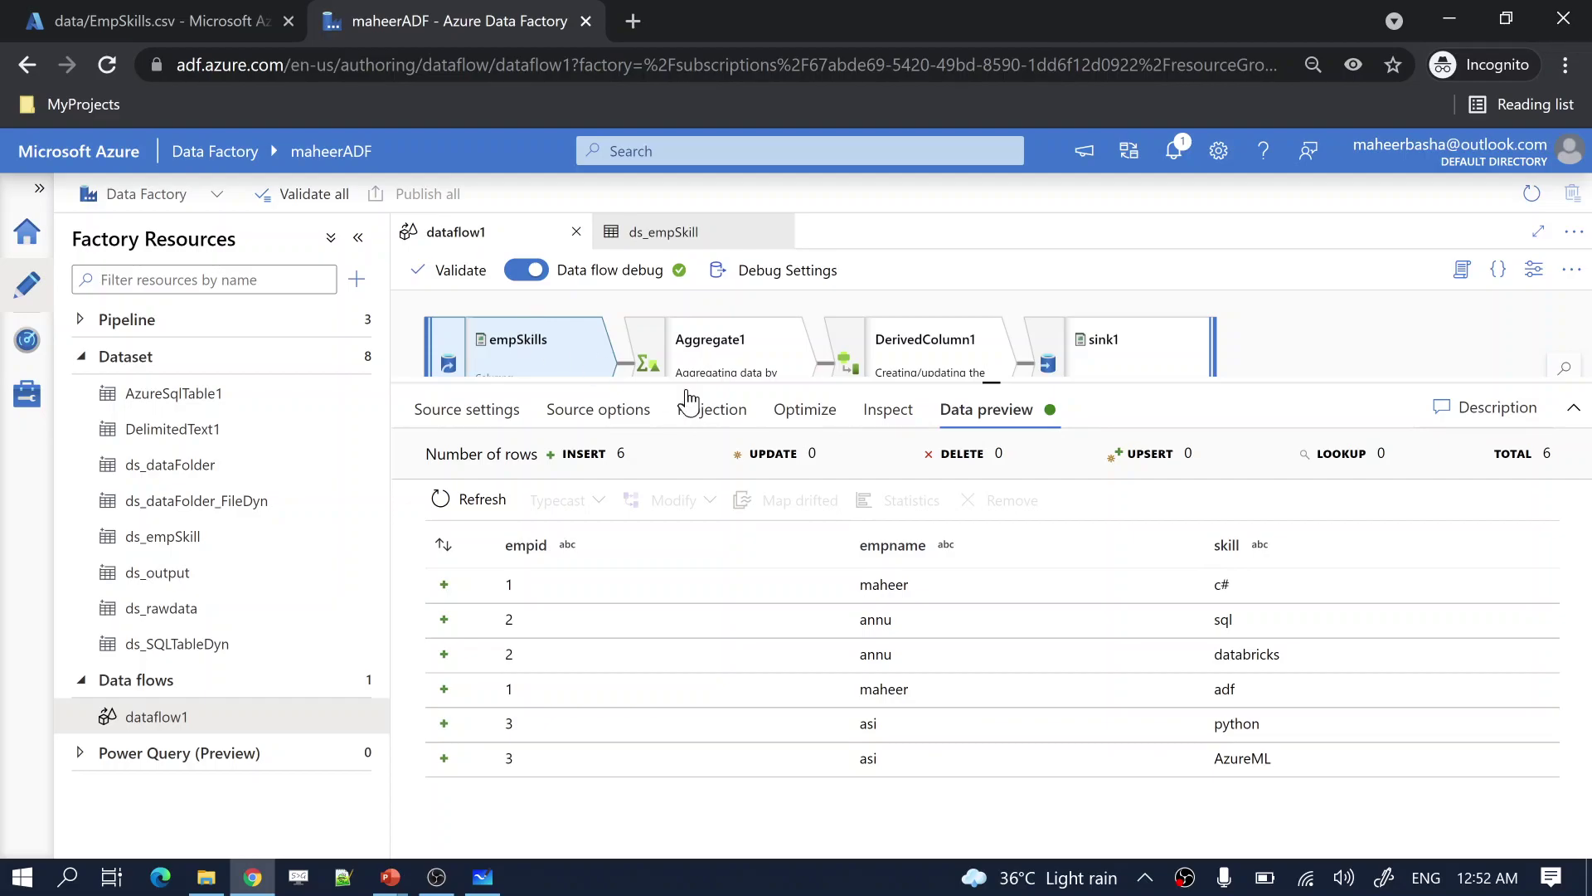
left_click_drag(904, 382, 864, 549)
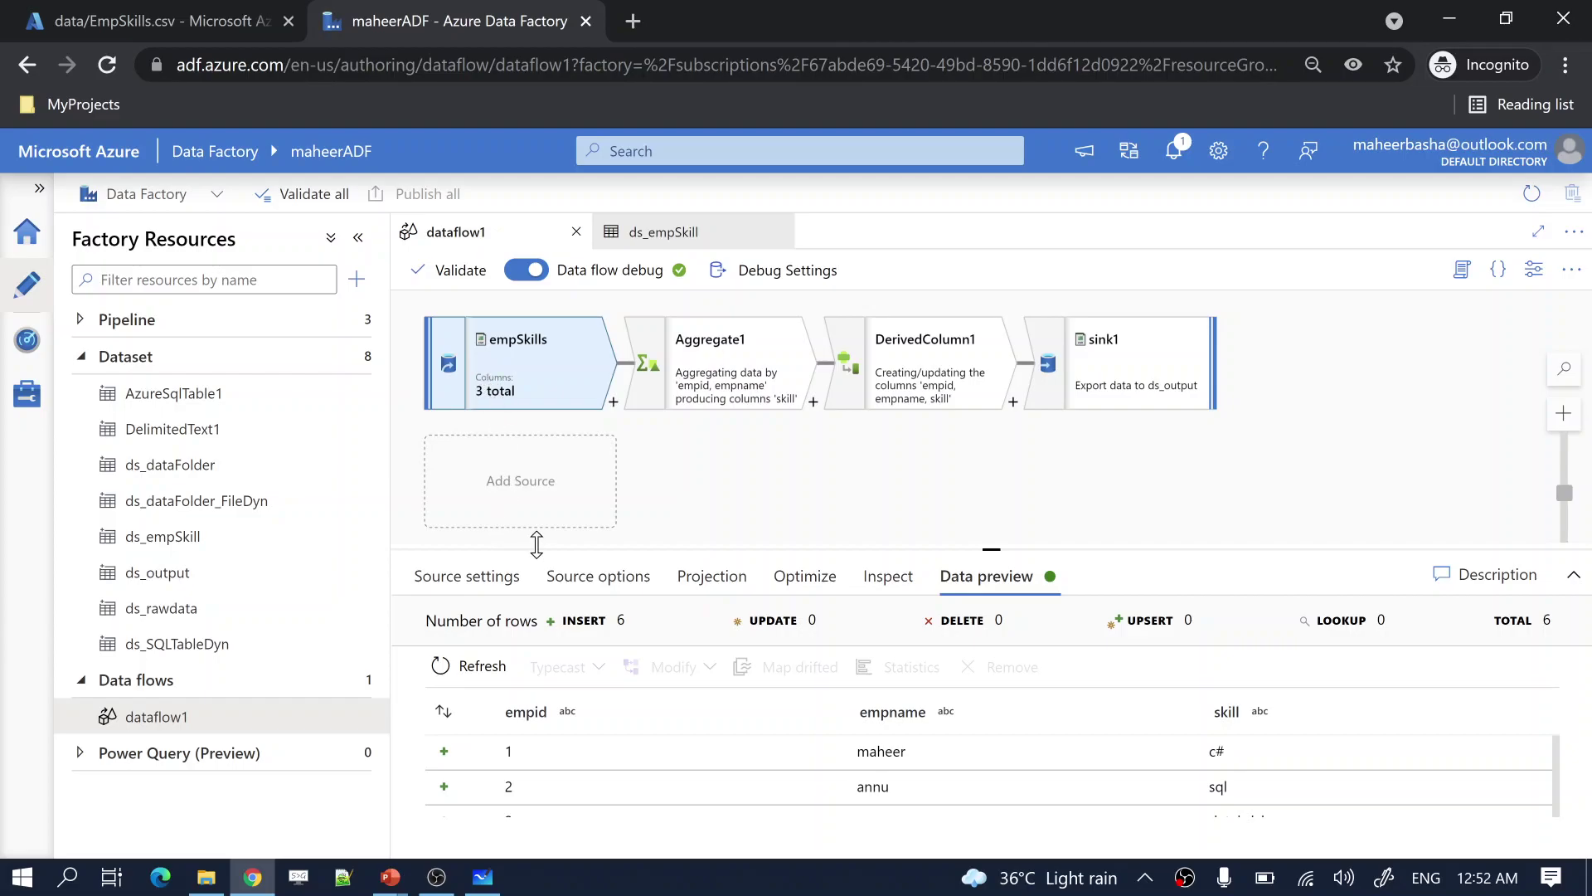
left_click_drag(538, 548, 555, 427)
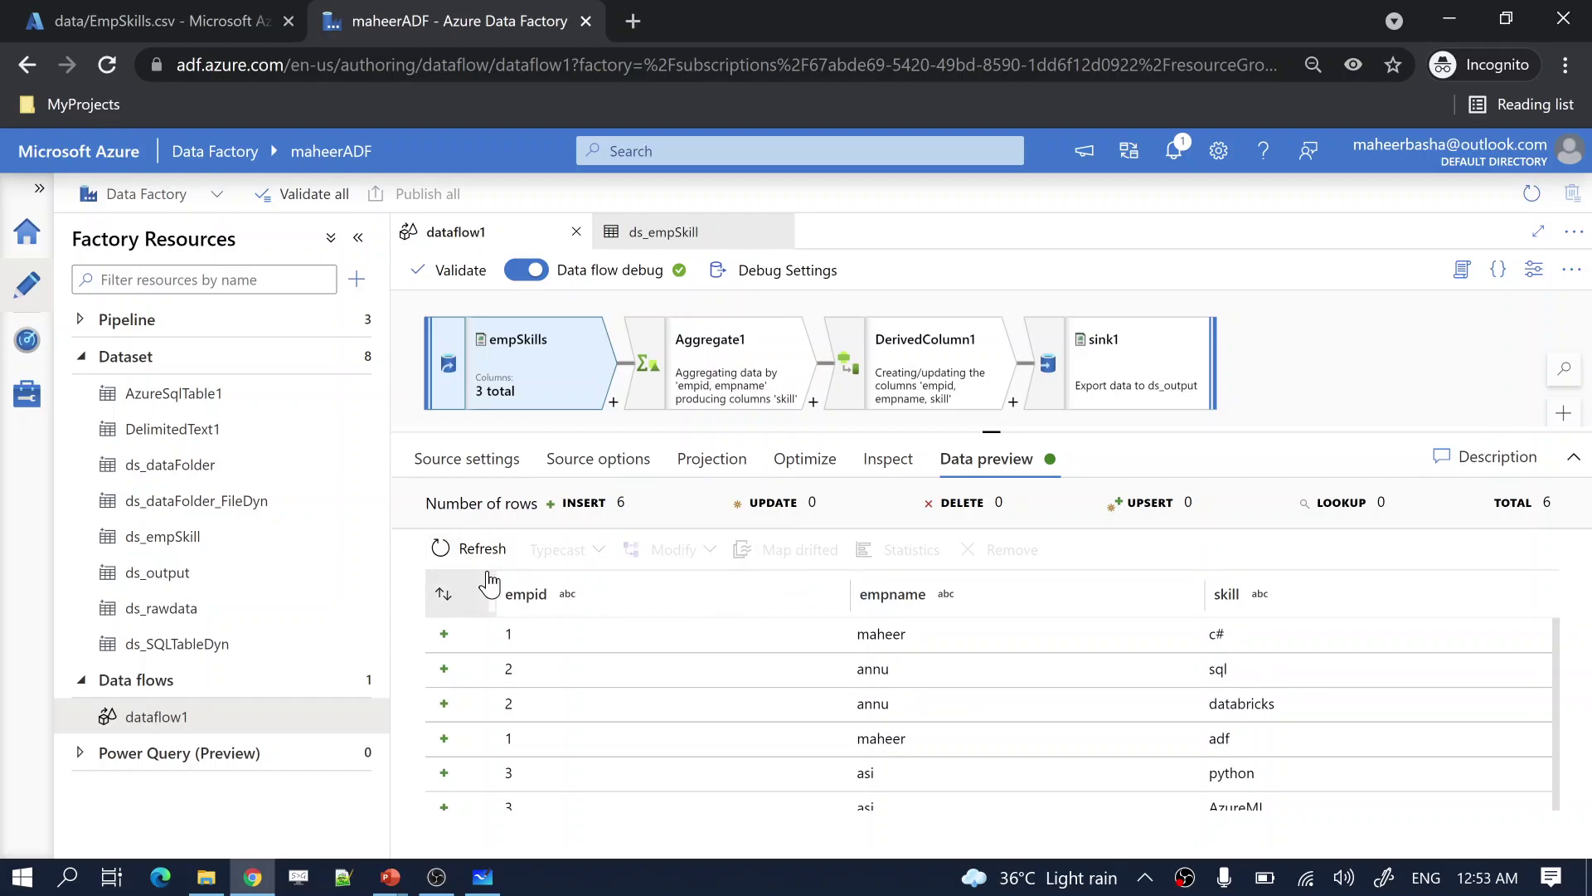
left_click(184, 12)
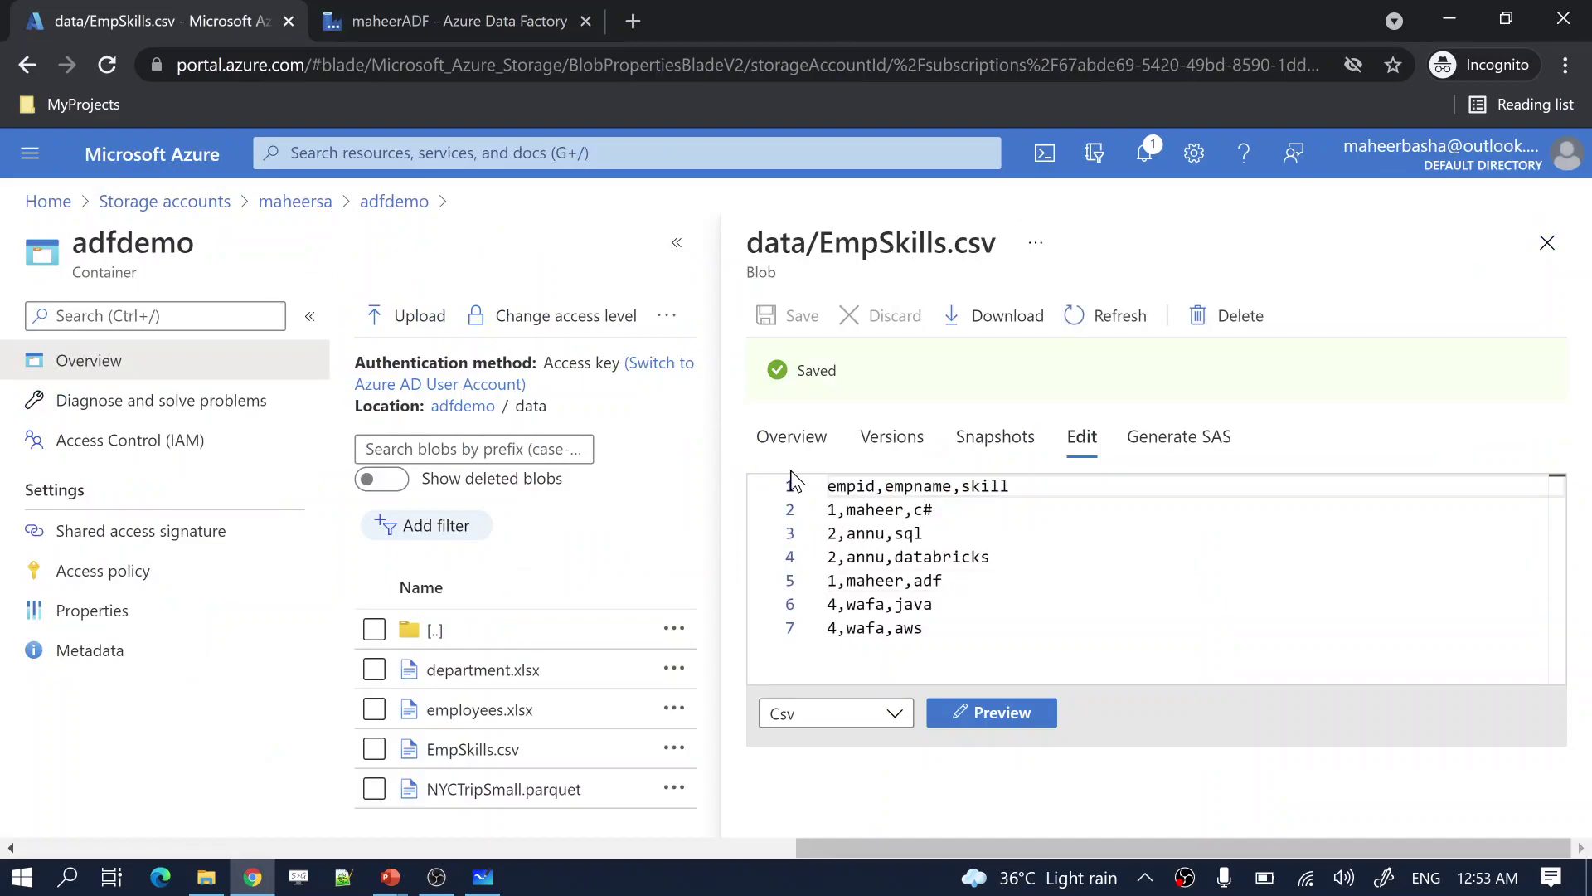
left_click(379, 19)
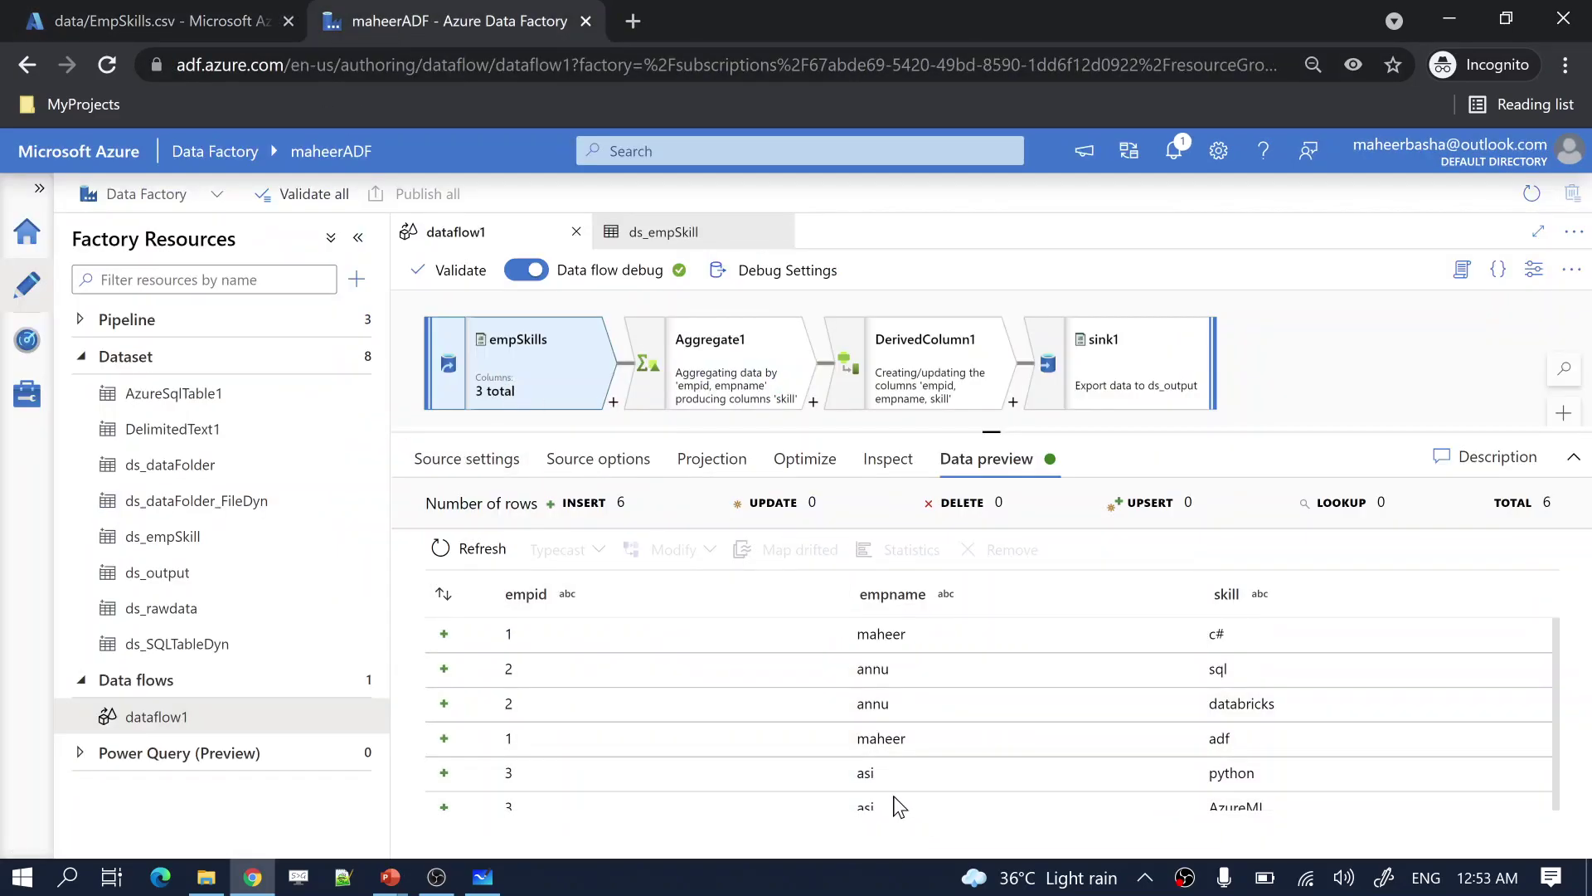
left_click(182, 15)
left_click(425, 19)
left_click(462, 549)
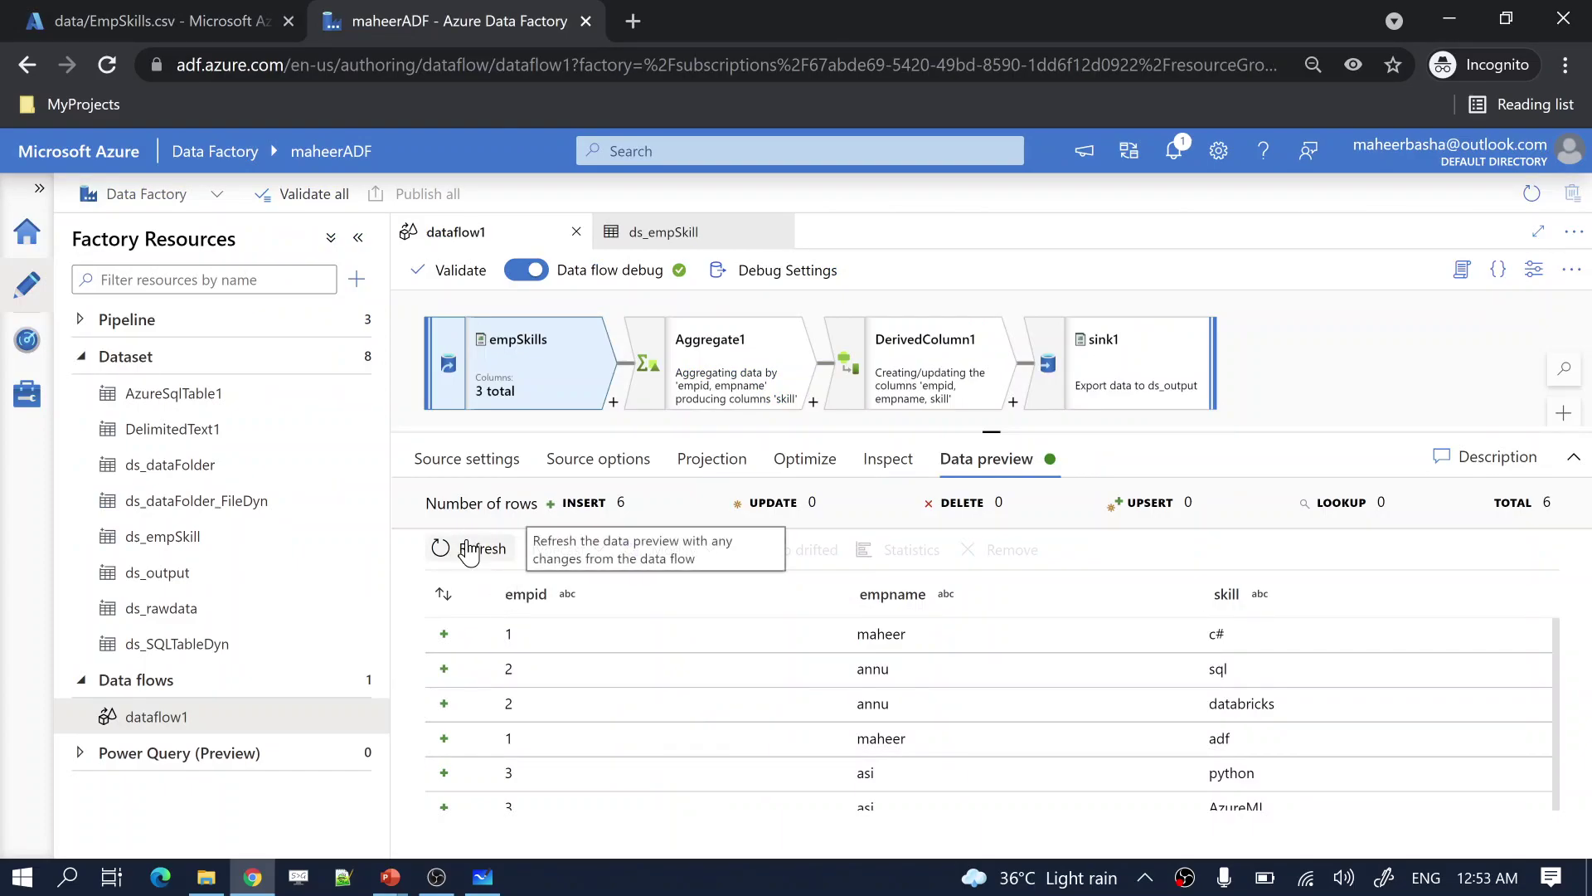
Switch to the whiteboard and draw an arrow from "dataframe" to a new box labelled "Preview".
key("alt+Tab")
mouse_move(535, 548)
left_mouse_down()
mouse_move(412, 581)
mouse_move(398, 604)
mouse_move(456, 616)
left_mouse_up()
mouse_move(106, 549)
left_mouse_down()
mouse_move(148, 716)
mouse_move(364, 630)
mouse_move(173, 726)
left_mouse_up()
left_click_drag(66, 481, 108, 554)
mouse_move(57, 508)
left_mouse_down()
mouse_move(79, 471)
mouse_move(103, 531)
left_mouse_up()
mouse_move(118, 518)
left_mouse_down()
mouse_move(137, 473)
mouse_move(179, 481)
mouse_move(233, 420)
mouse_move(235, 461)
left_mouse_up()
mouse_move(219, 412)
left_mouse_down()
mouse_move(291, 406)
mouse_move(324, 365)
left_mouse_up()
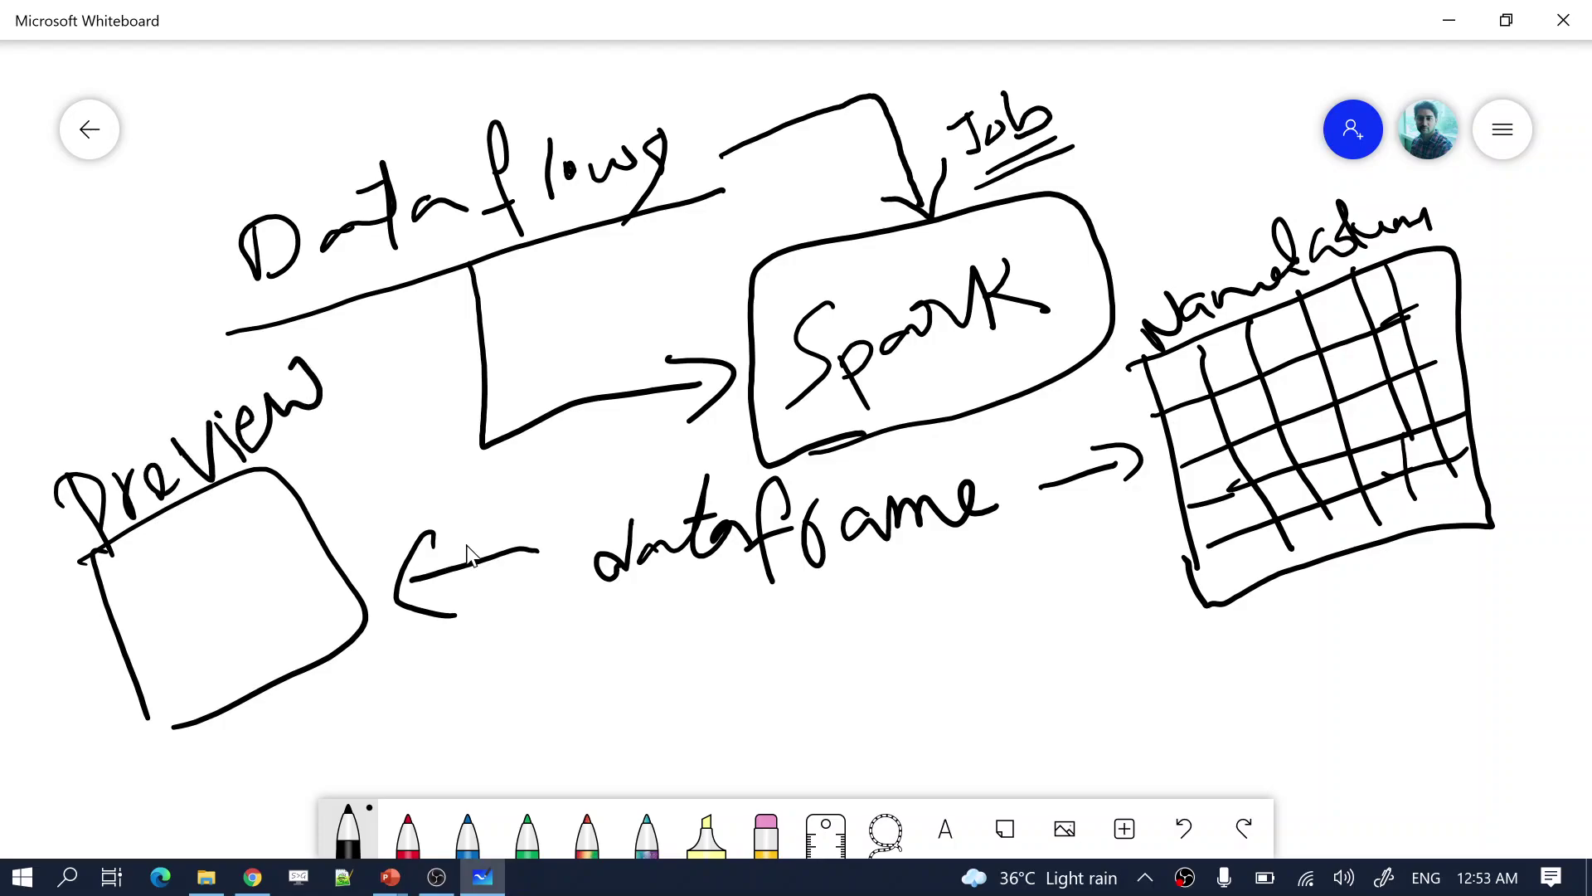
Box the word "dataframe", write a double-underlined "cached" beneath it and draw an arrow from there to the Preview box.
mouse_move(630, 635)
left_mouse_down()
mouse_move(978, 585)
mouse_move(941, 412)
mouse_move(556, 504)
mouse_move(640, 638)
mouse_move(721, 633)
left_mouse_up()
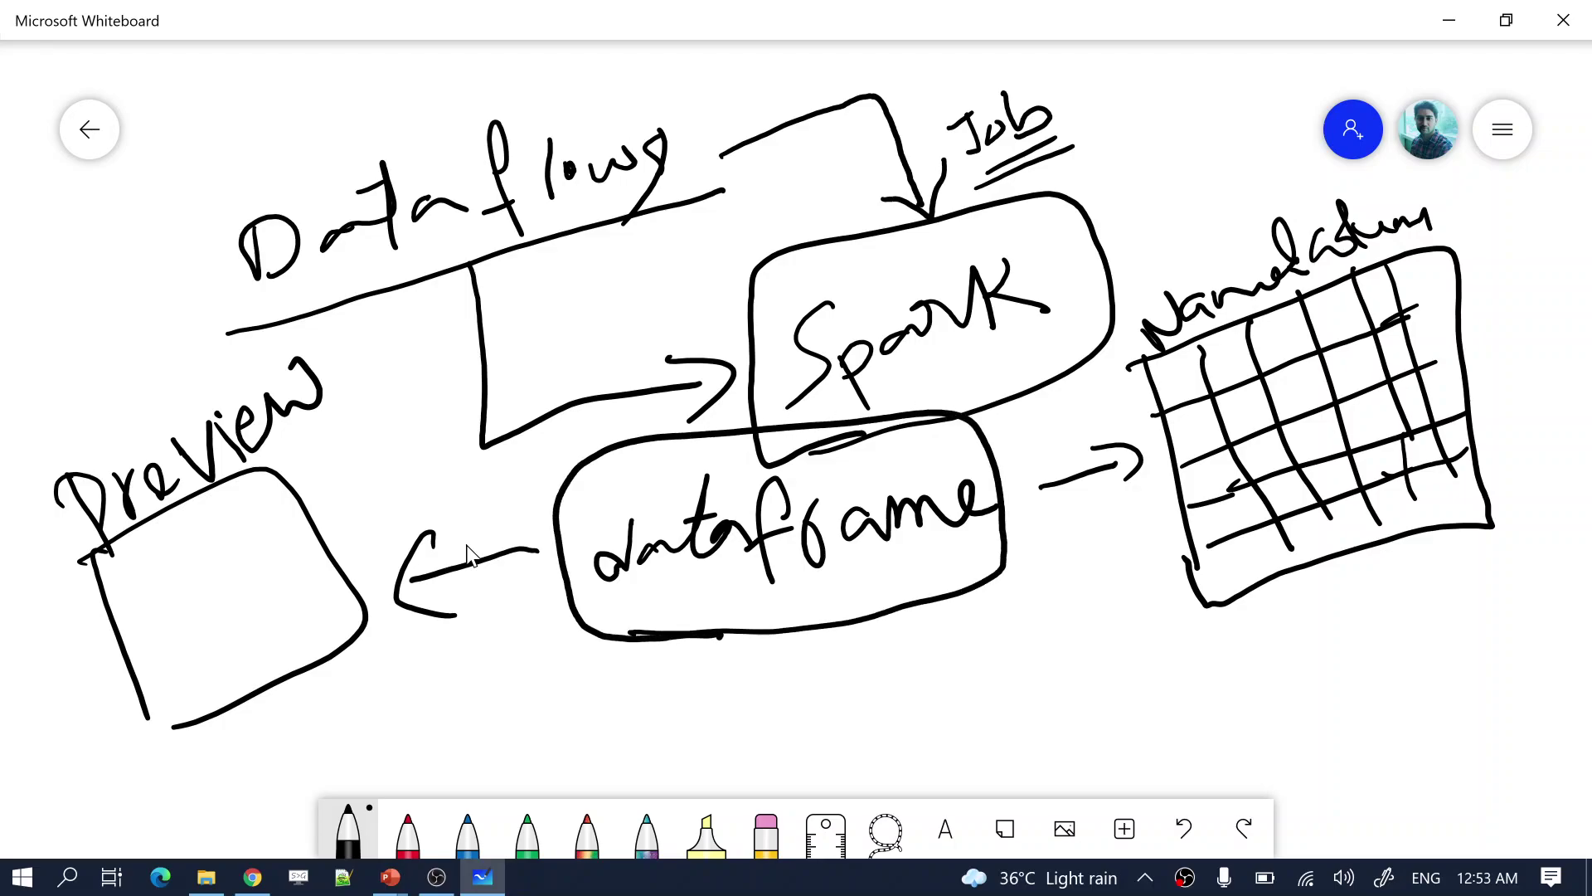
mouse_move(559, 680)
left_mouse_down()
mouse_move(556, 735)
mouse_move(604, 698)
mouse_move(628, 624)
mouse_move(692, 630)
left_mouse_up()
left_click_drag(703, 562, 715, 631)
mouse_move(728, 594)
left_mouse_down()
mouse_move(705, 632)
mouse_move(751, 651)
left_mouse_up()
left_click_drag(595, 751, 746, 660)
left_click_drag(622, 755, 723, 689)
mouse_move(495, 736)
left_mouse_down()
mouse_move(365, 759)
mouse_move(304, 707)
mouse_move(298, 665)
left_mouse_up()
left_click_drag(298, 665, 329, 682)
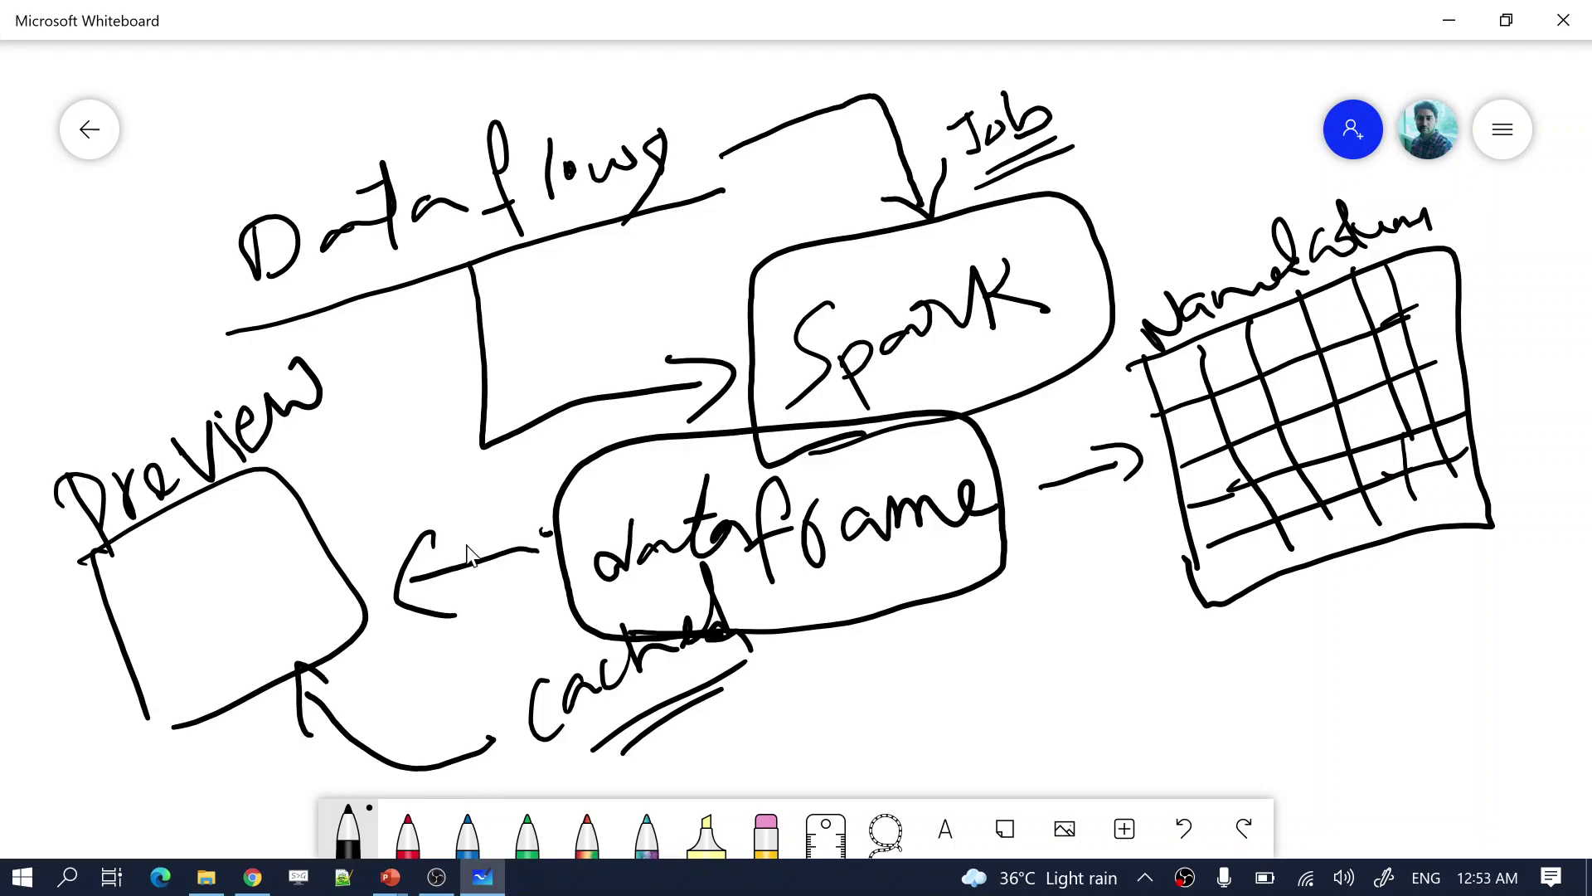
Return to the data flow and rename the empSkills source's output stream to empSkills1.
key("alt+Tab")
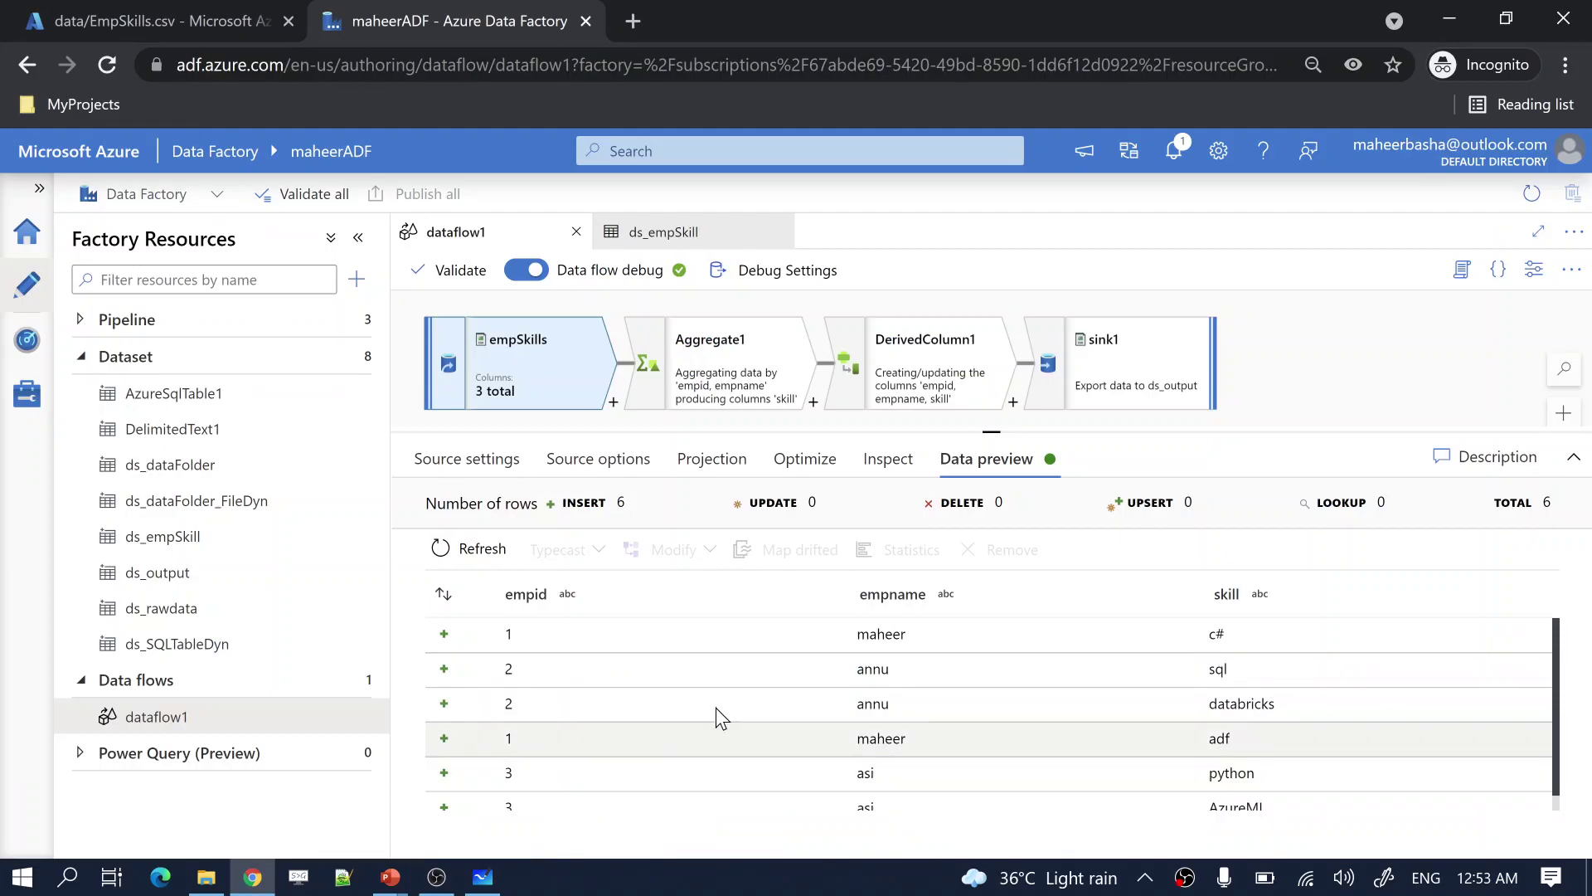
left_click(553, 379)
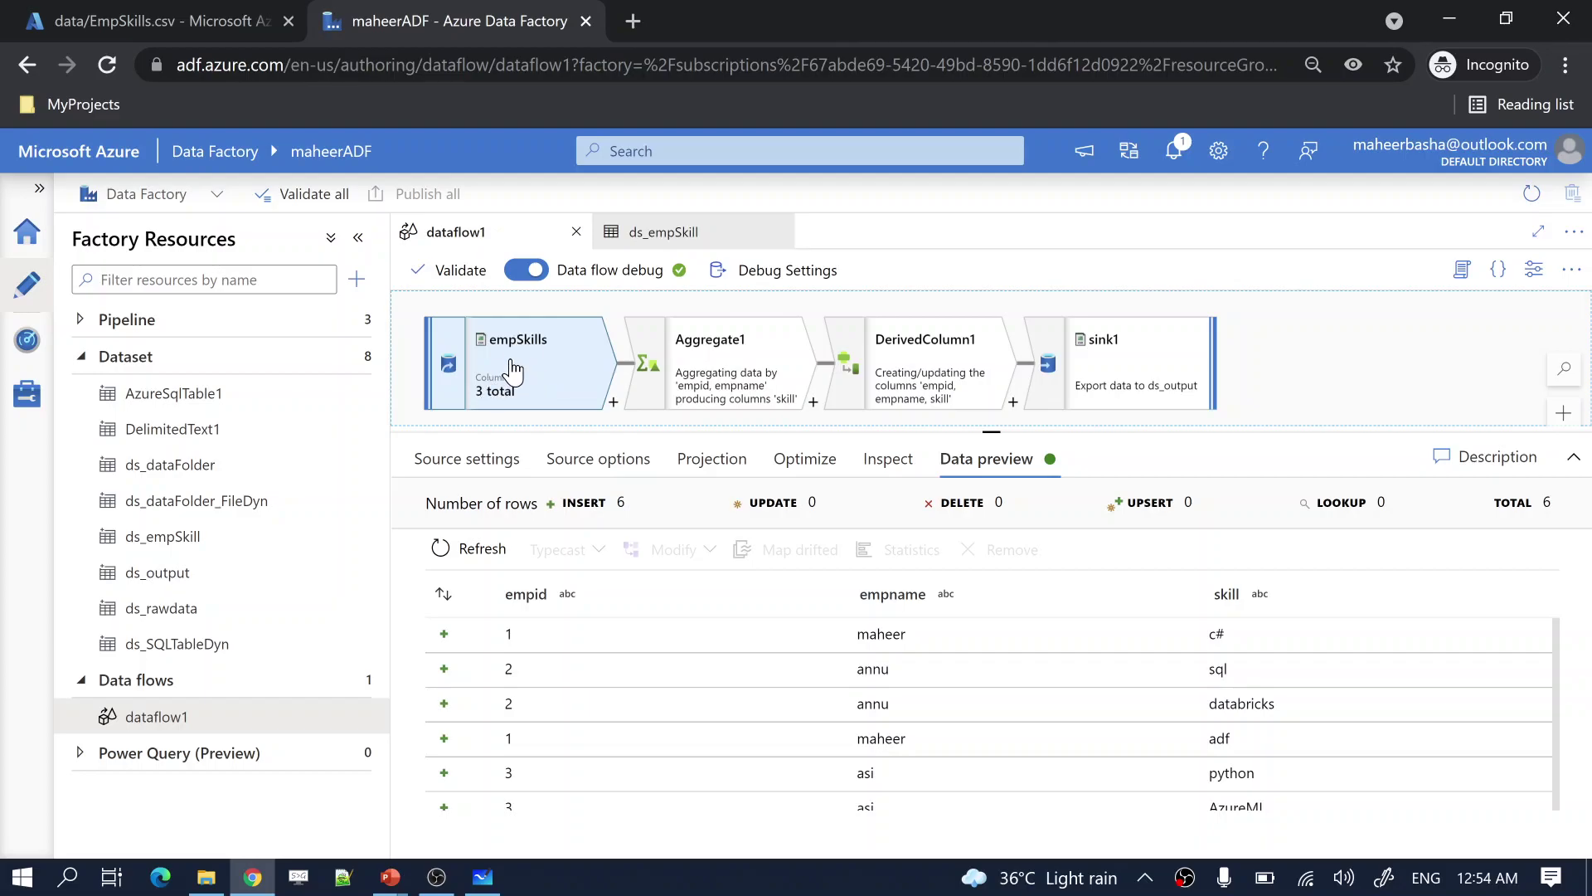
left_click(468, 460)
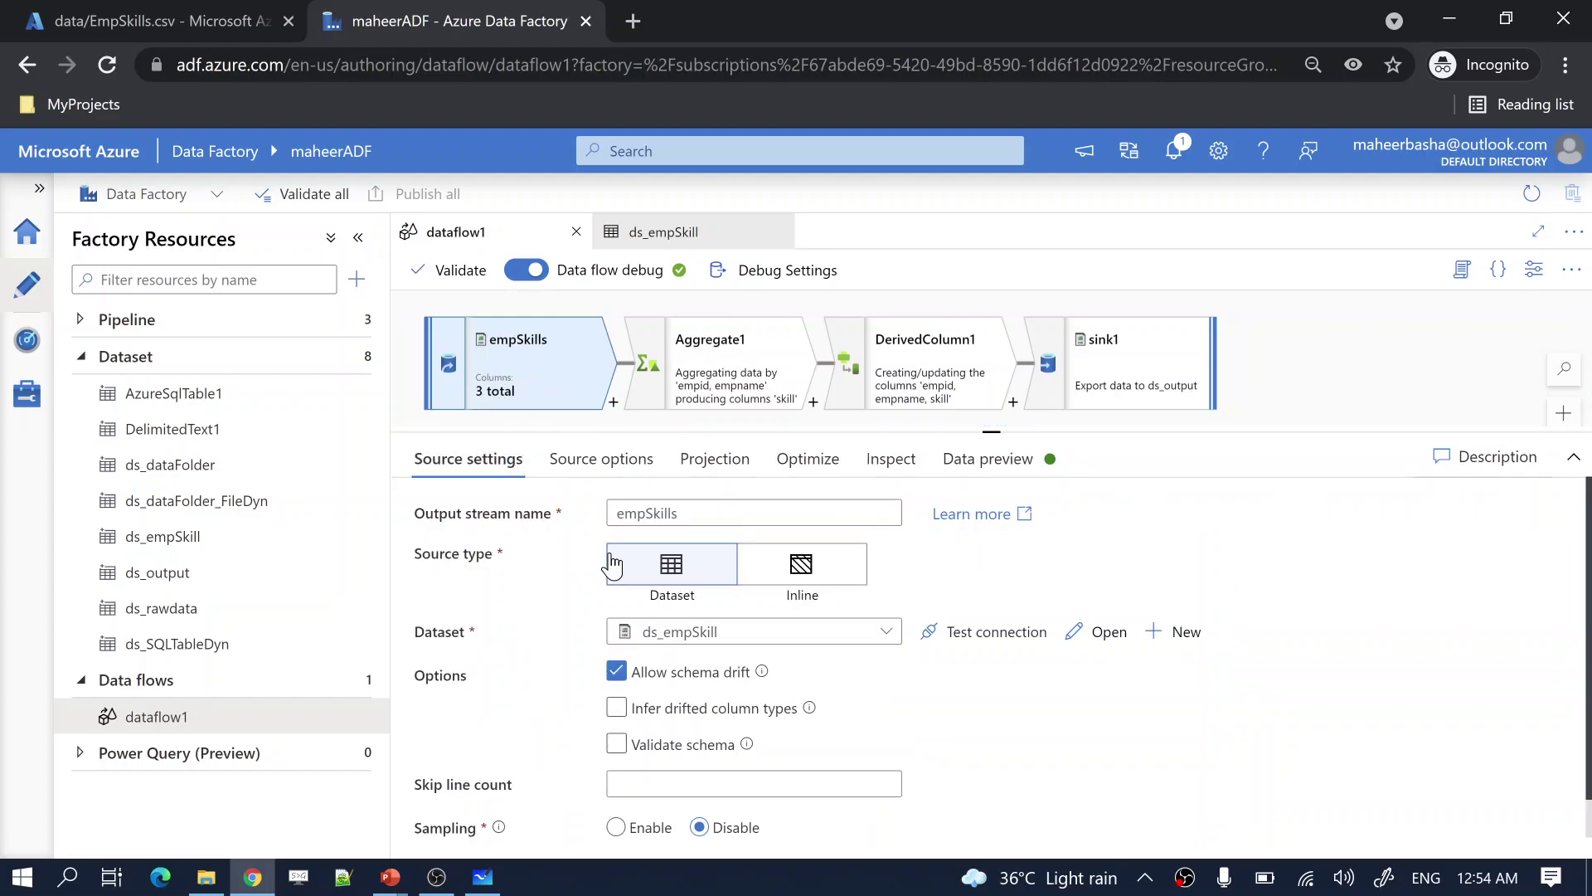
double_click(649, 513)
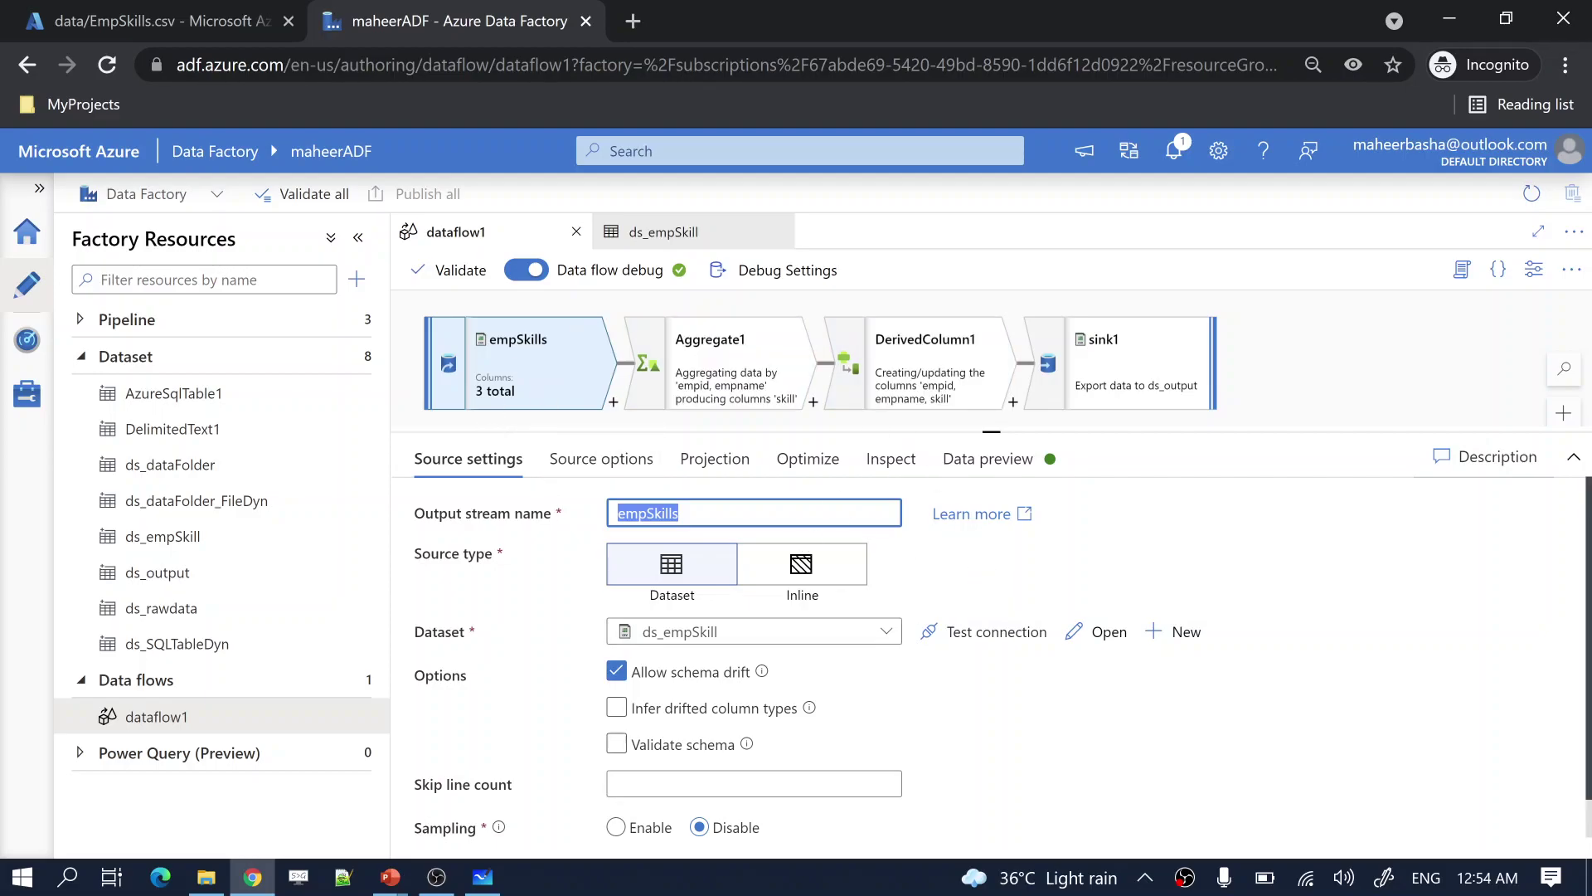
left_click(682, 514)
left_click_drag(680, 513, 611, 518)
left_click(680, 514)
Refresh the renamed source's data preview and compare all its rows with EmpSkills.csv in the Azure portal.
left_click(987, 458)
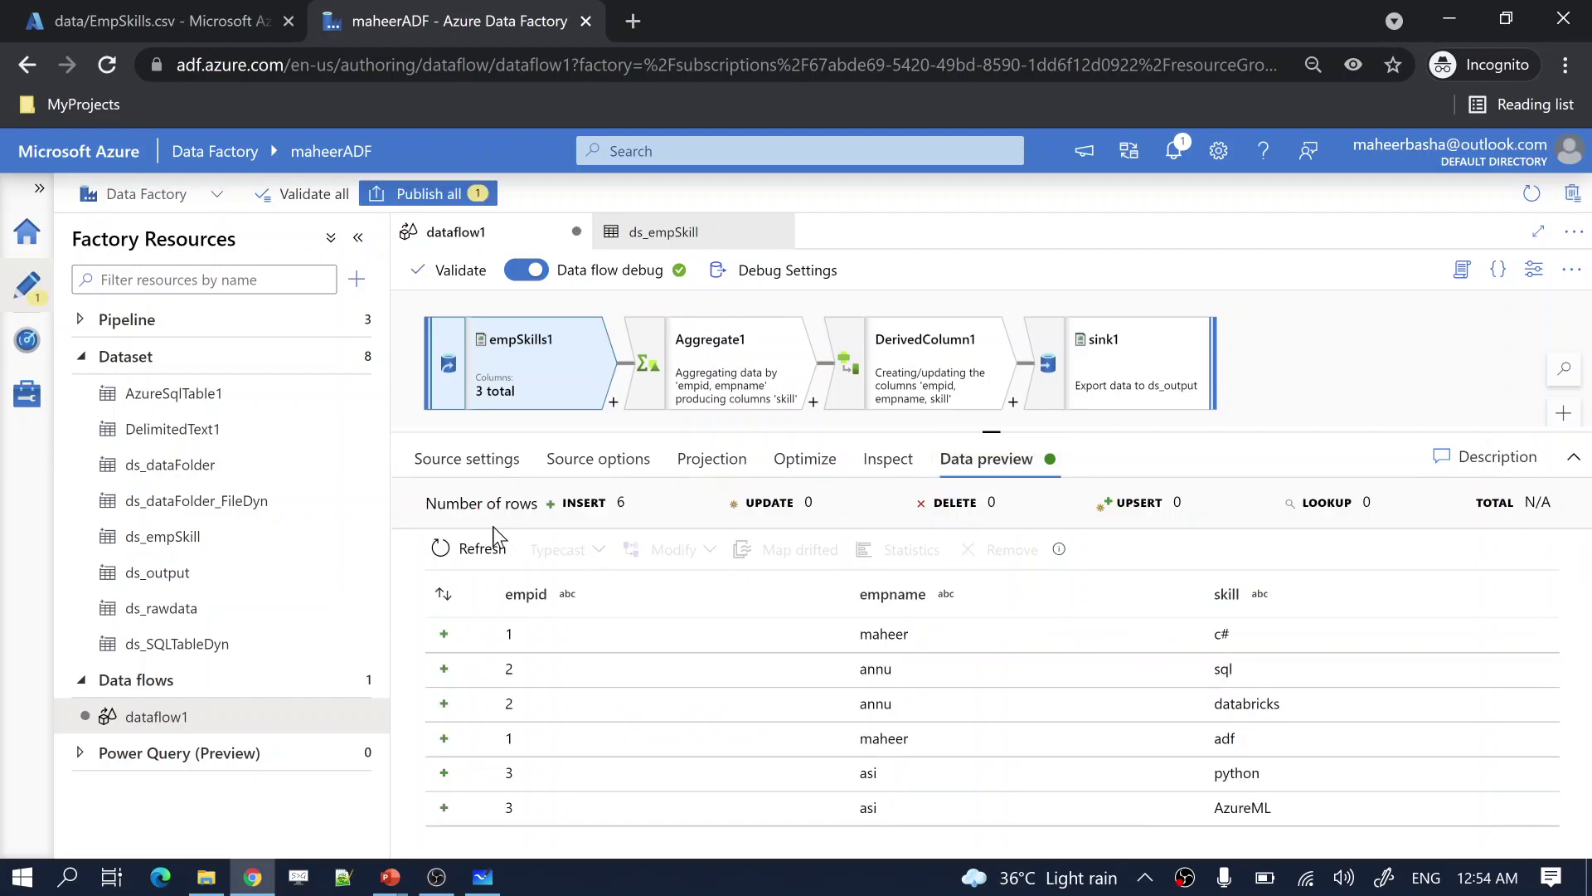
left_click(473, 551)
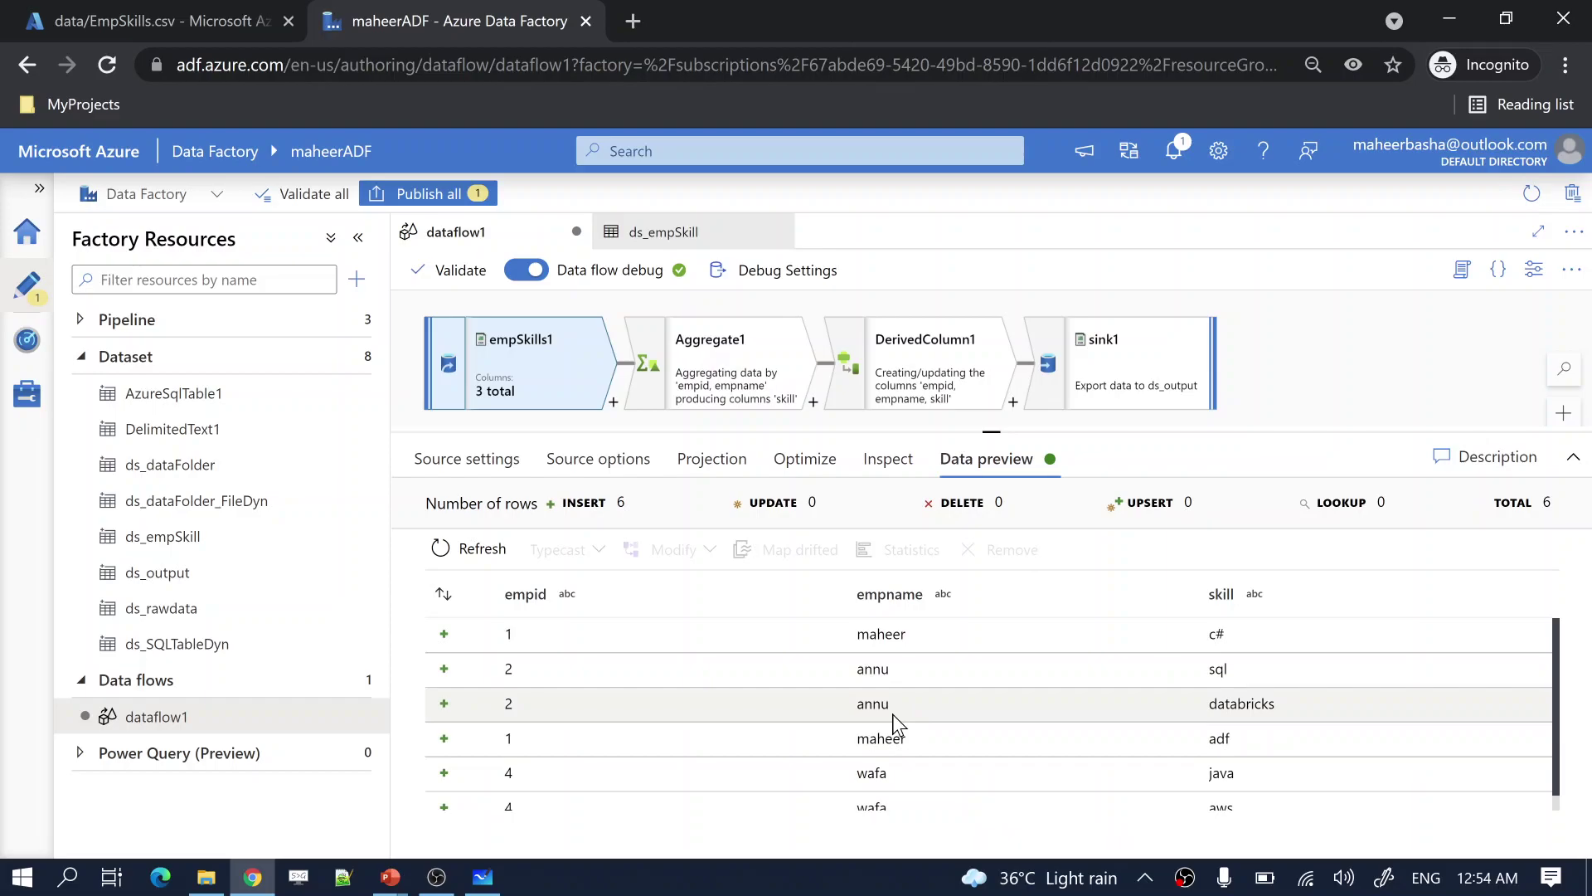
scroll(893, 714, "down", 1)
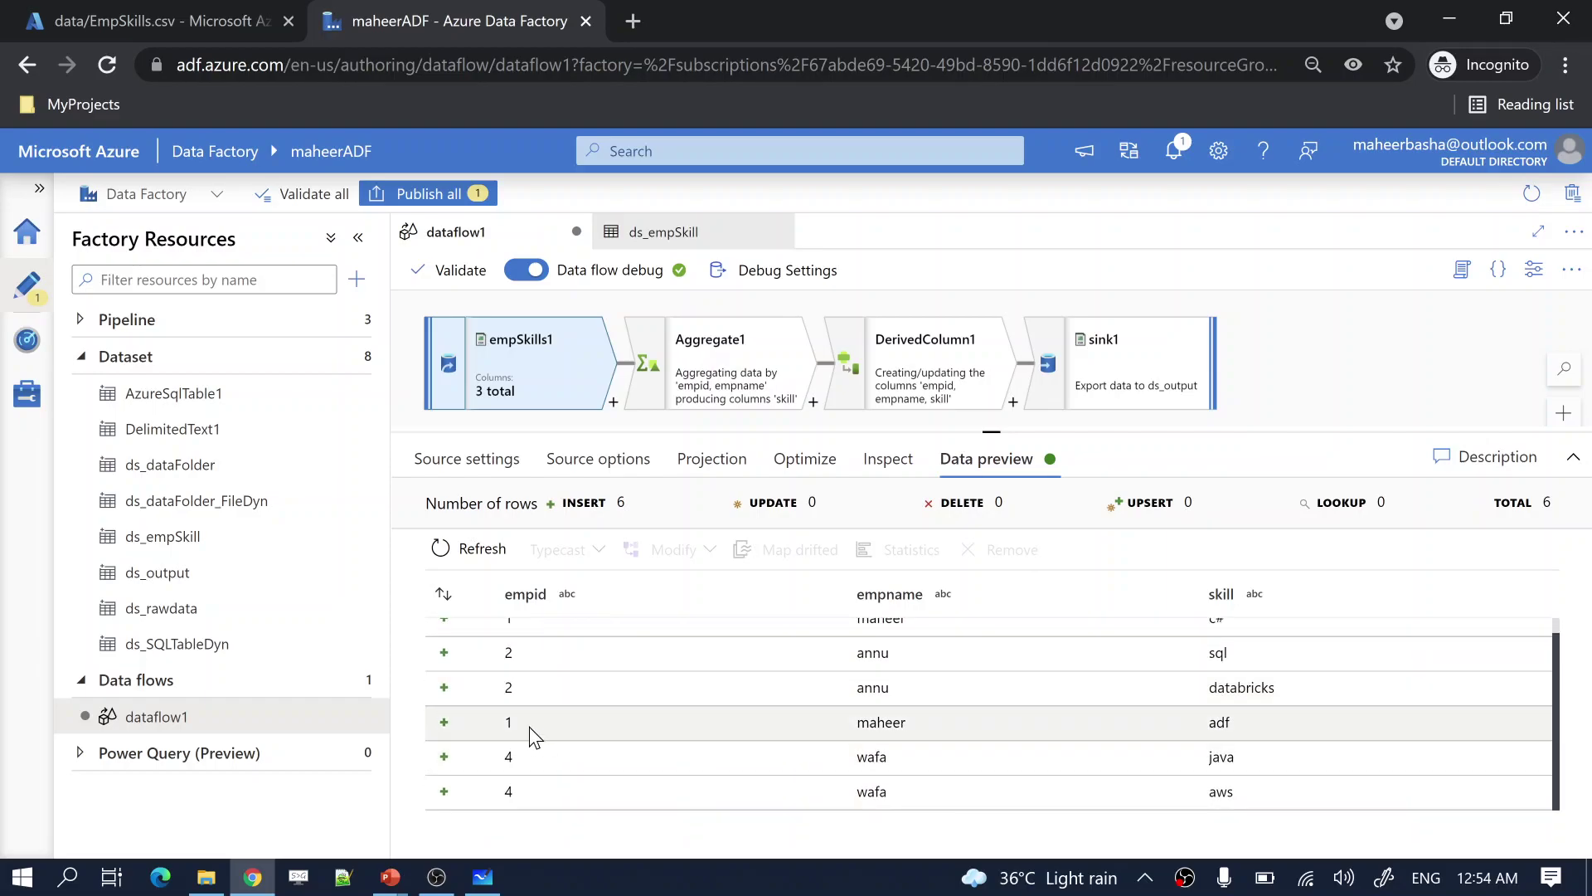
scroll(660, 789, "up", 1)
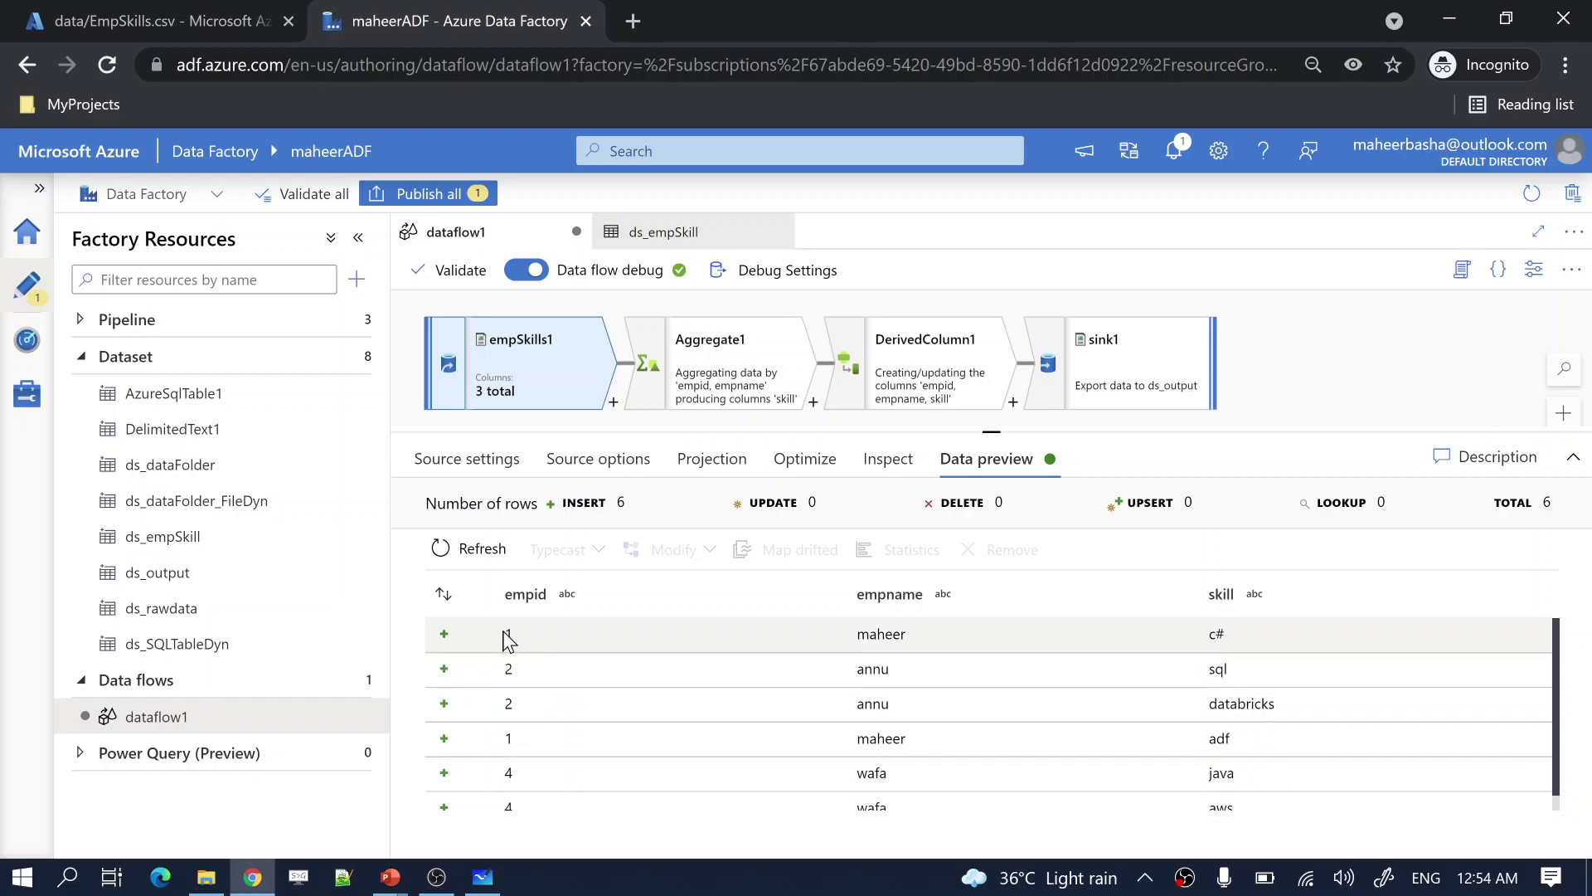
left_click_drag(508, 641, 1333, 803)
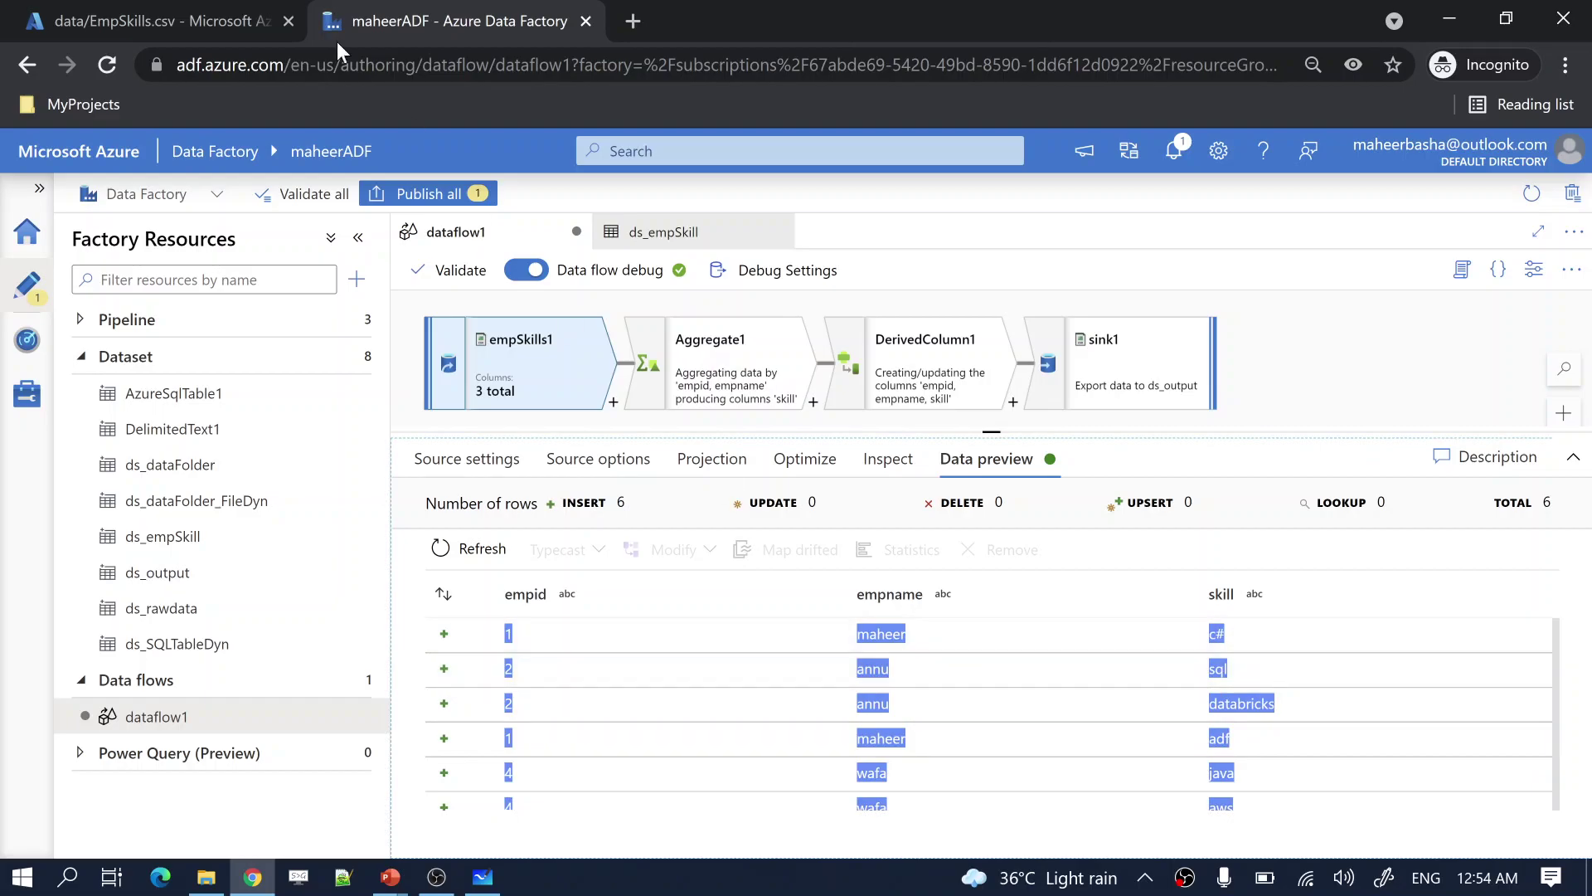
left_click(207, 18)
left_click(326, 26)
On the whiteboard, write a circled "df1" below the table sketch and link it to the word "Source" with a double-headed arrow.
key("alt+Tab")
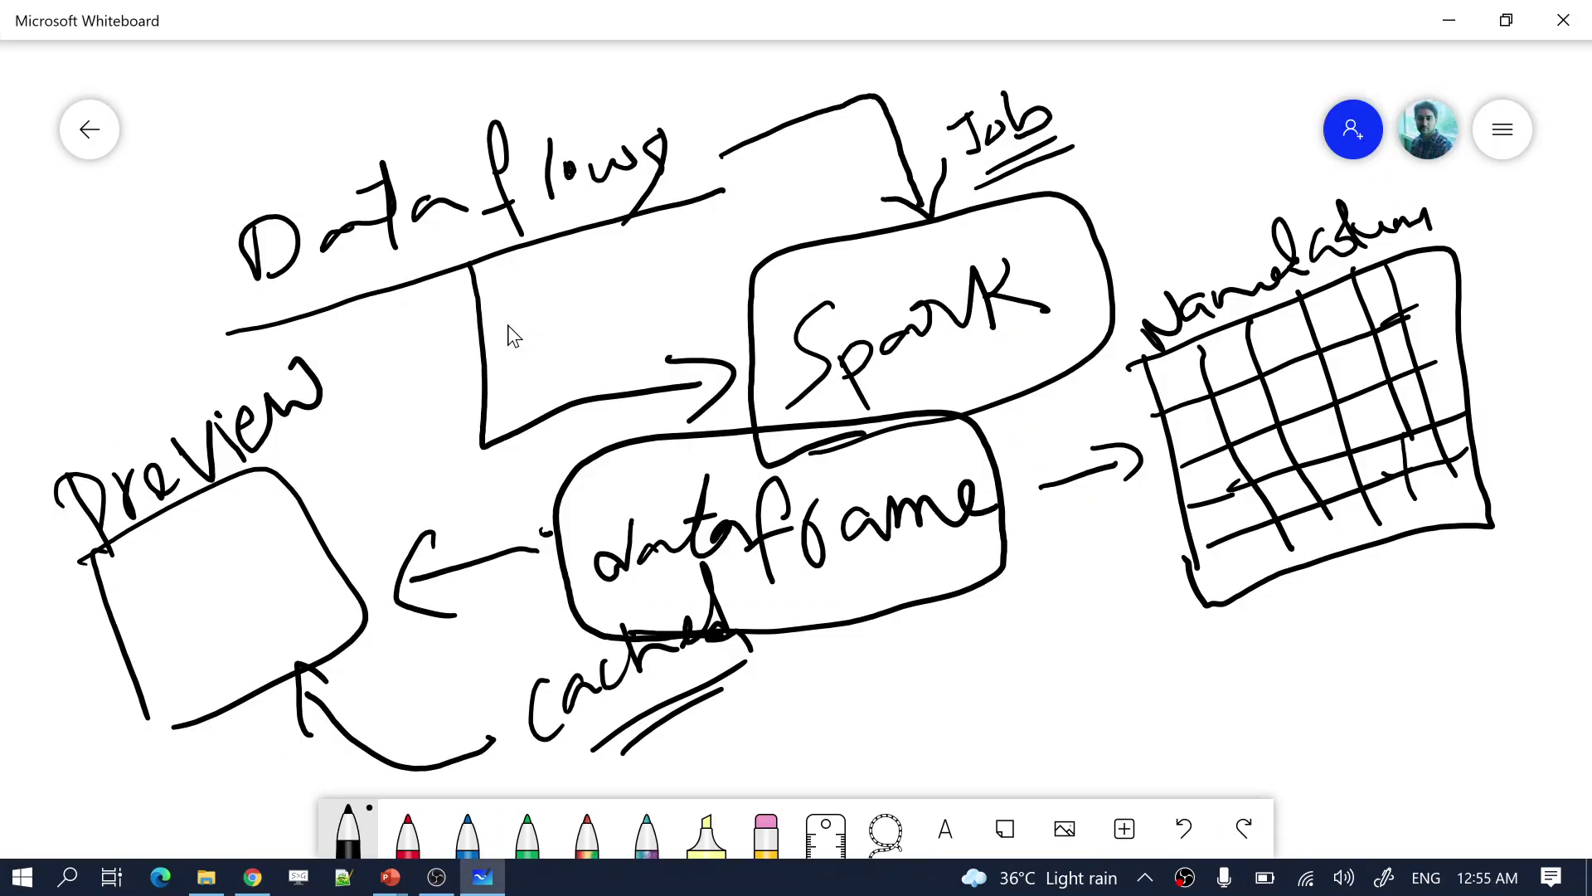
mouse_move(916, 715)
left_mouse_down()
mouse_move(918, 768)
mouse_move(955, 748)
left_mouse_up()
mouse_move(976, 720)
left_mouse_down()
mouse_move(985, 752)
mouse_move(1027, 725)
left_mouse_up()
left_click_drag(1024, 654, 988, 643)
left_click_drag(1047, 701, 1211, 679)
left_click_drag(1153, 666, 1195, 705)
mouse_move(1259, 634)
left_mouse_down()
mouse_move(1236, 705)
mouse_move(1284, 677)
left_mouse_up()
mouse_move(1304, 645)
left_mouse_down()
mouse_move(1326, 664)
mouse_move(1387, 660)
left_mouse_up()
left_click_drag(1401, 589, 1443, 647)
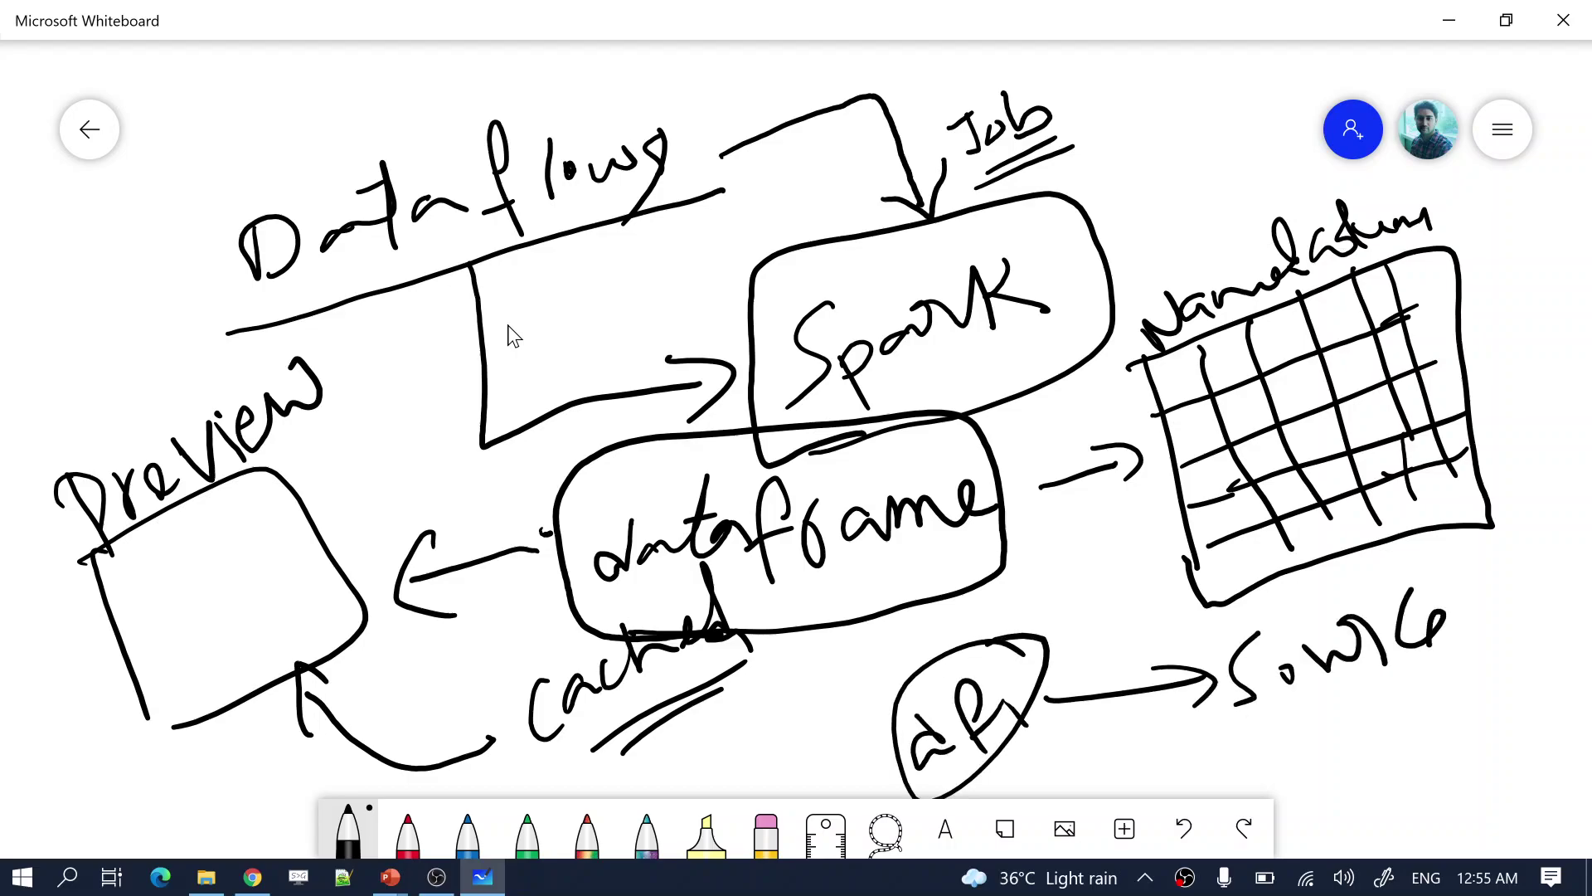
left_click_drag(1094, 674, 1053, 746)
Select the preview's empid column in Data Factory, circle part of "dataframe" on the whiteboard, add a stroke near df1 and return to Data Factory.
key("alt+Tab")
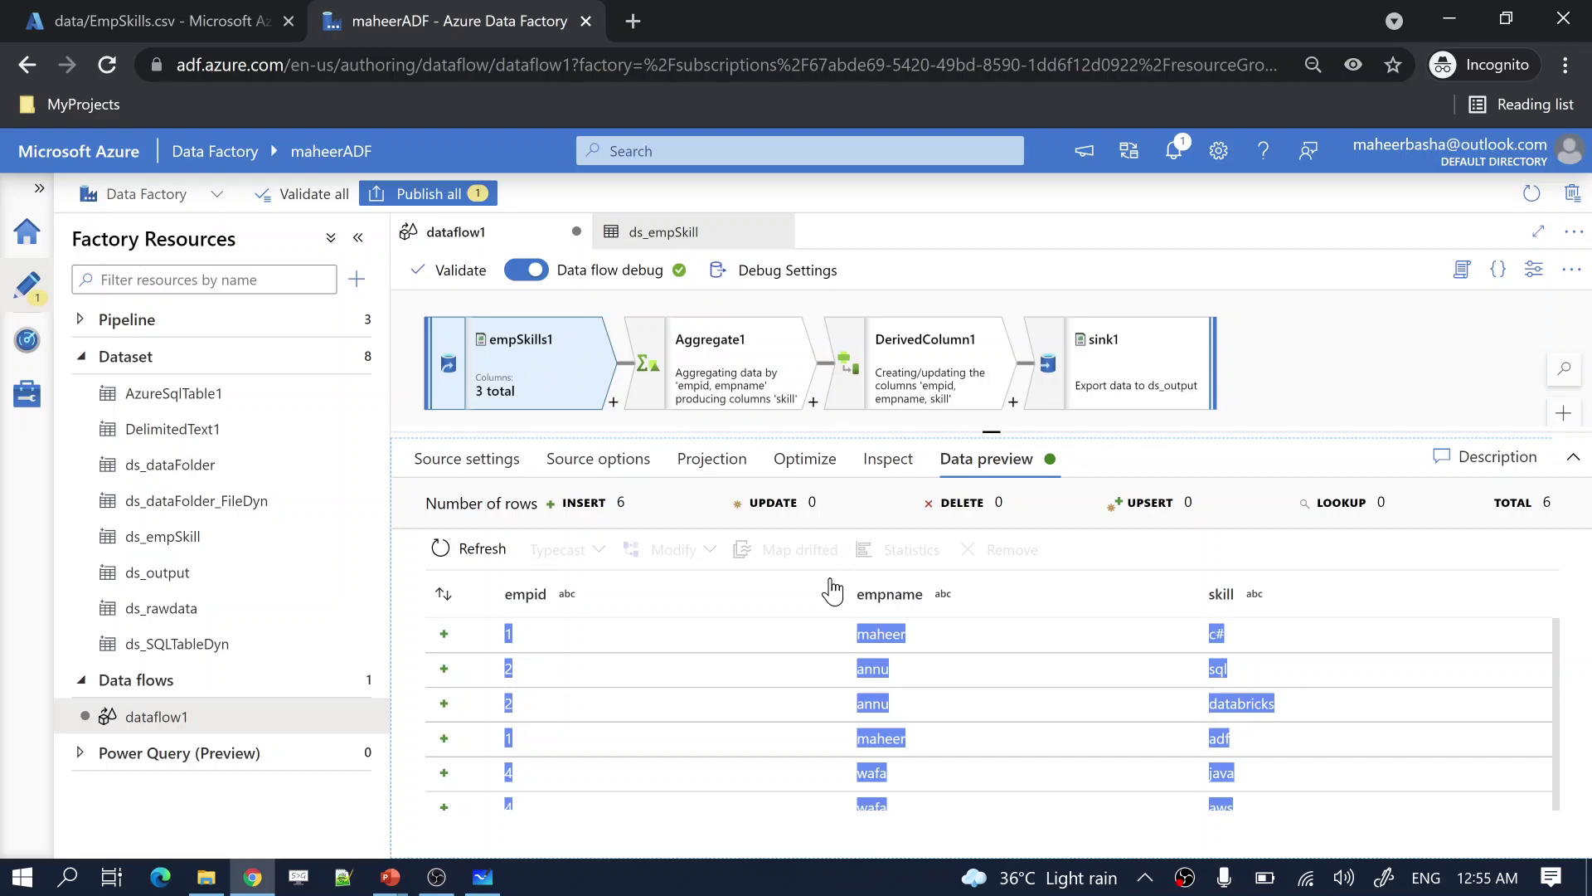
left_click(778, 654)
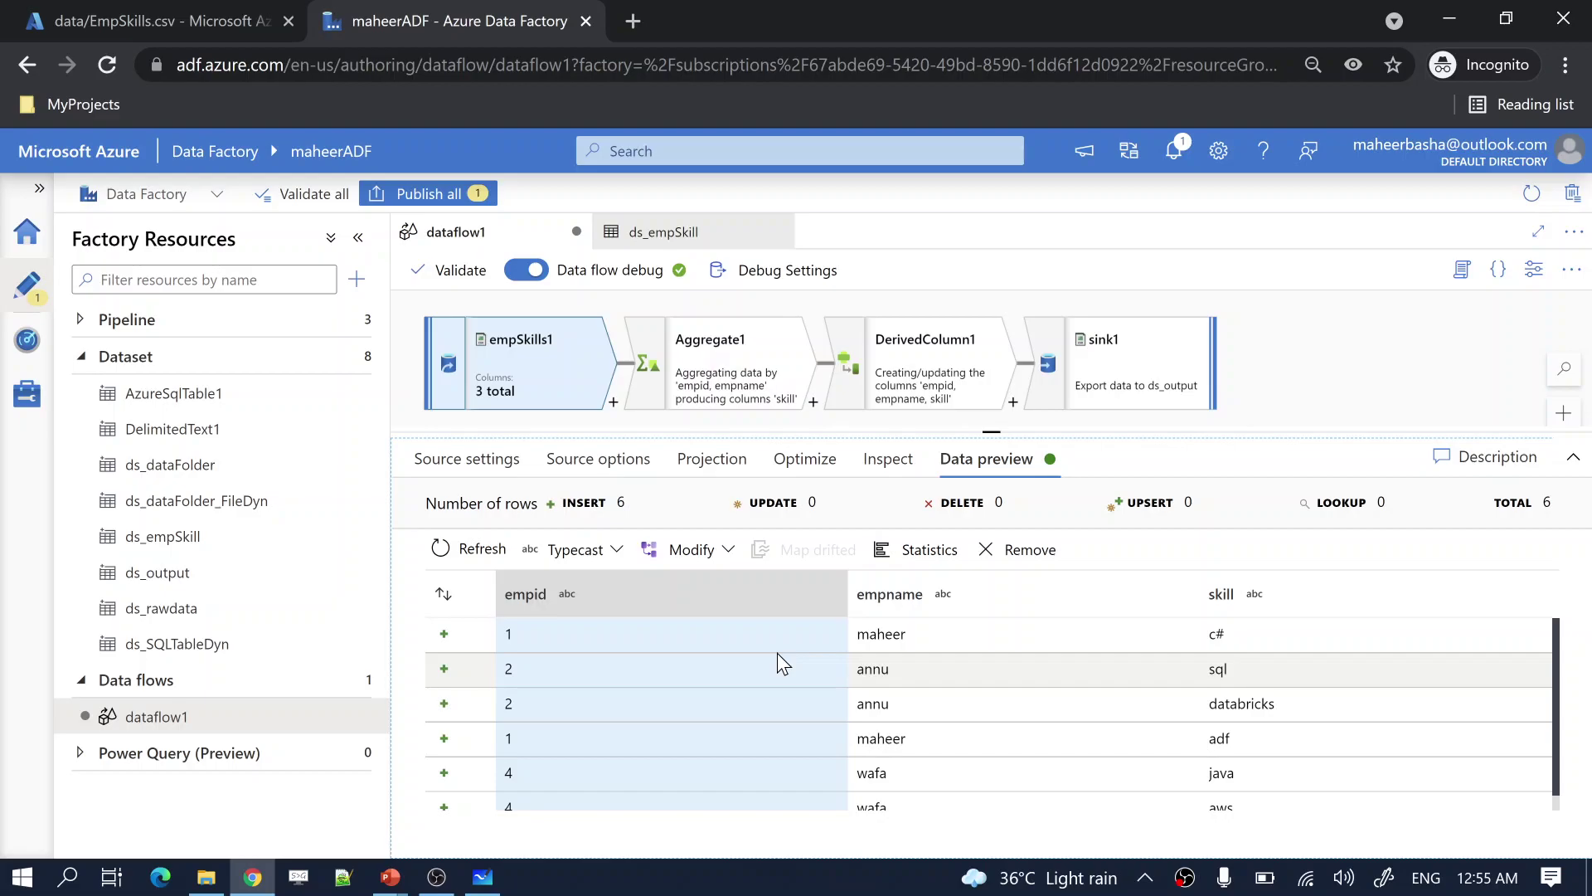
key("alt+Tab")
mouse_move(909, 470)
left_mouse_down()
mouse_move(888, 504)
mouse_move(658, 601)
left_mouse_up()
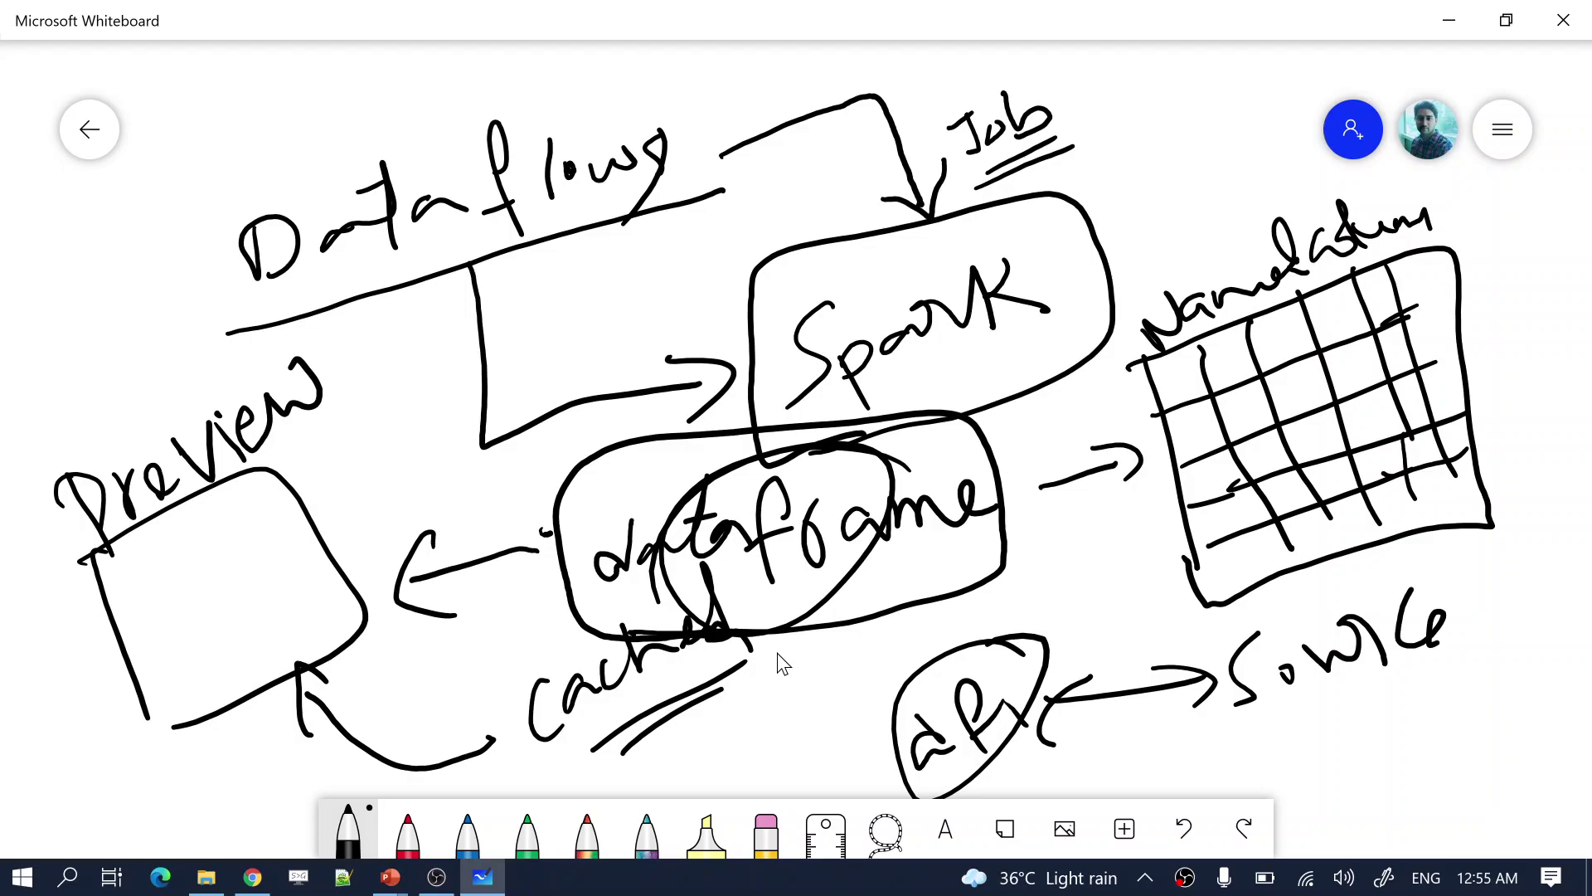
mouse_move(1010, 651)
left_mouse_down()
mouse_move(1032, 696)
mouse_move(1020, 607)
mouse_move(999, 610)
mouse_move(1062, 705)
mouse_move(941, 610)
left_mouse_up()
key("alt+Tab")
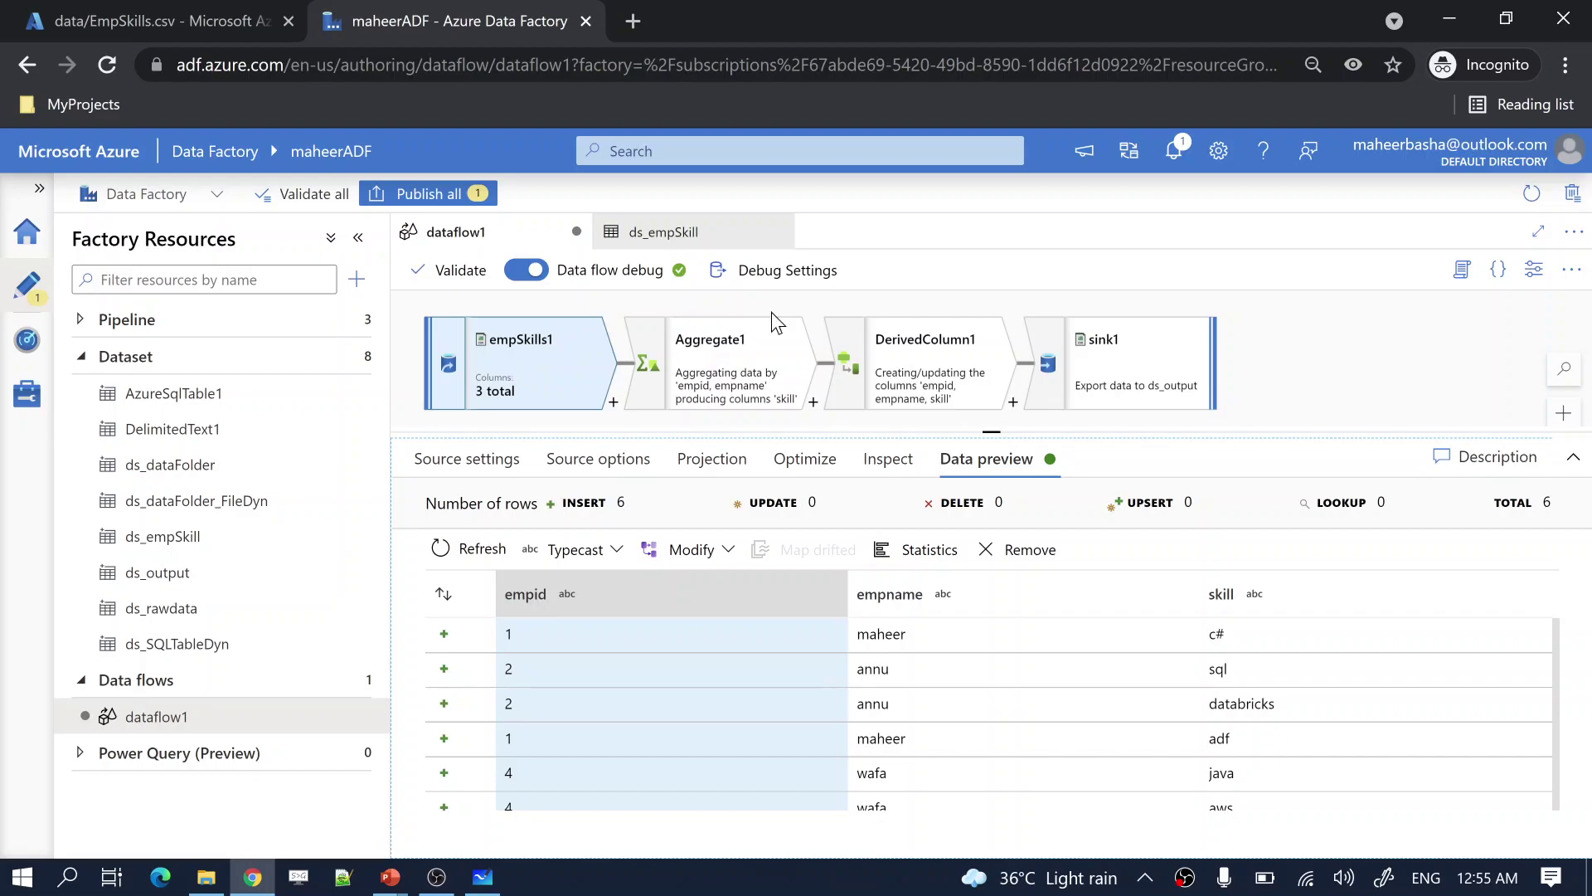
key("alt+Tab")
key("Tab")
key("Right")
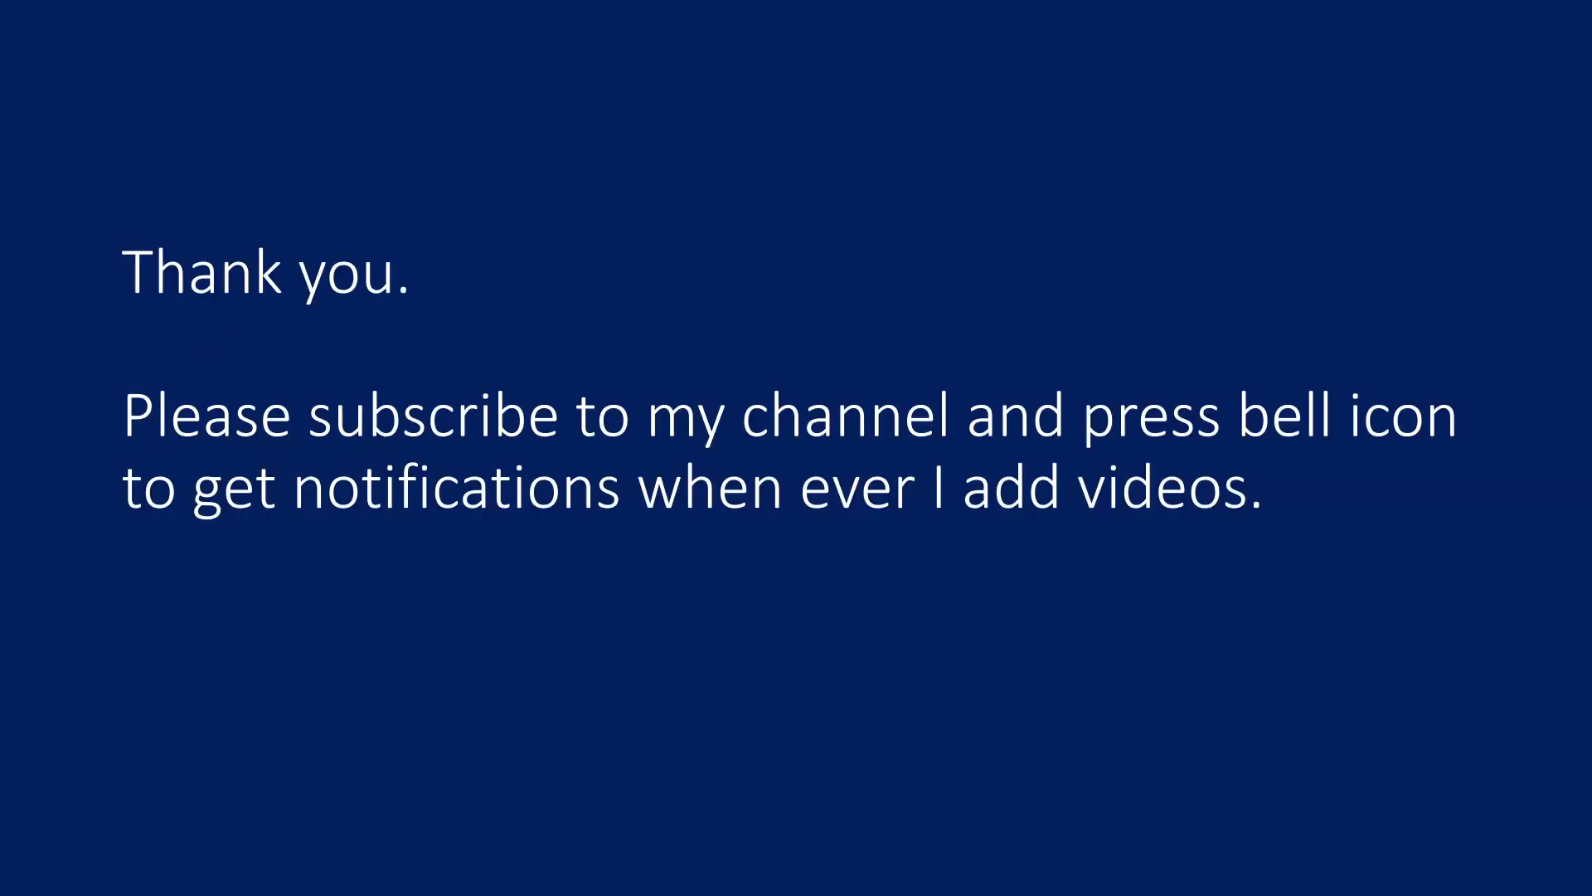
mouse_move(426, 270)
left_mouse_down()
mouse_move(443, 328)
mouse_move(628, 222)
left_mouse_up()
left_click_drag(502, 445, 803, 447)
left_click_drag(779, 540, 1213, 523)
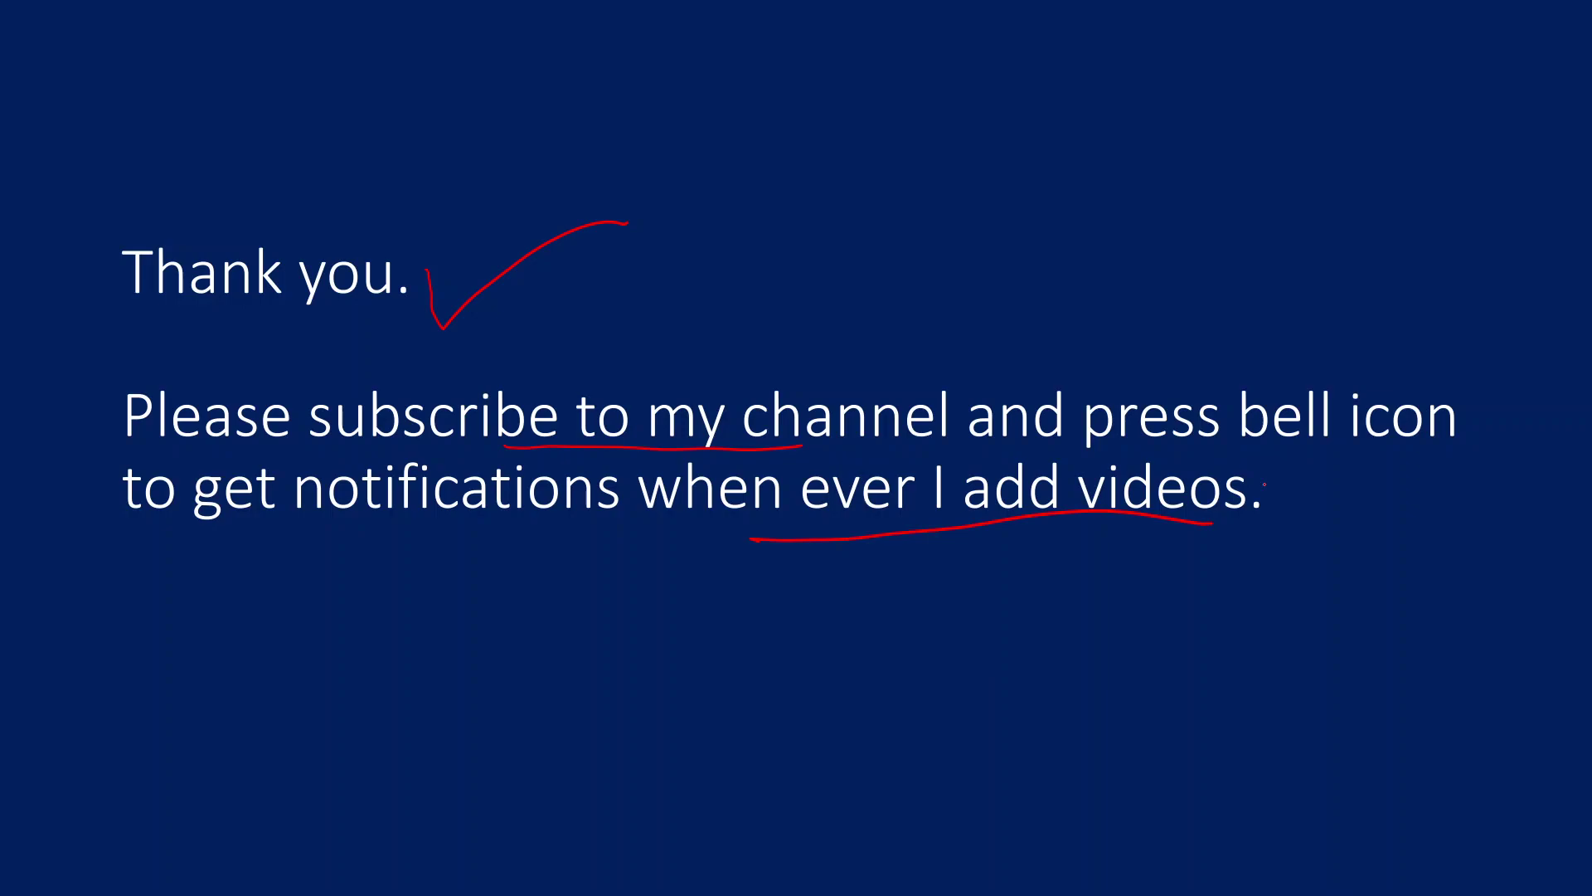